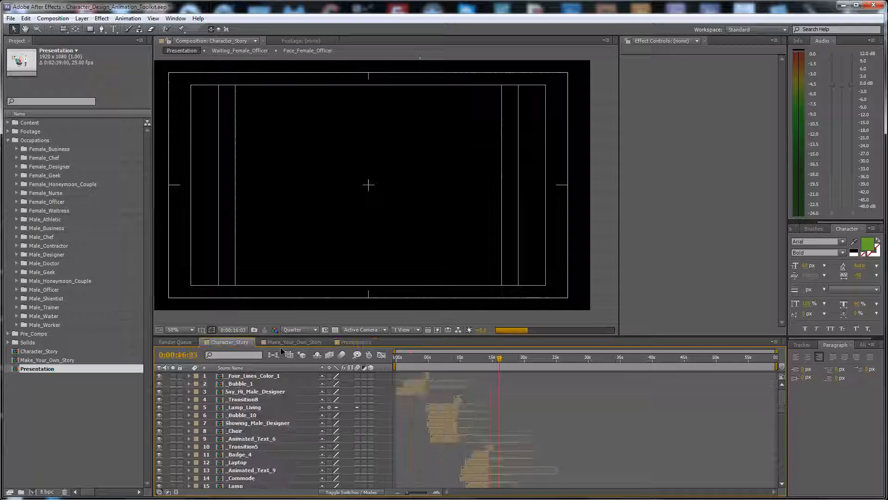
Step: Preview frames of the Character_Story and Presentation compositions and look at the empty Make_Your_Own_Story composition
left_click(448, 363)
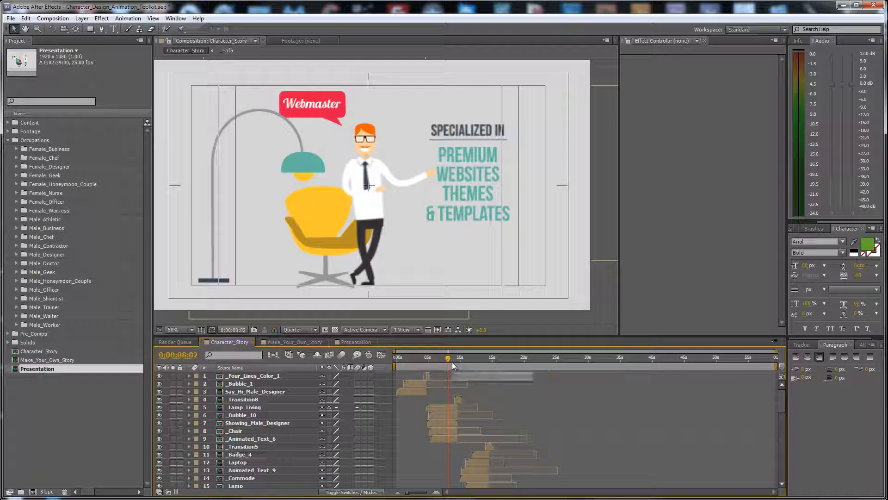
left_click(415, 359)
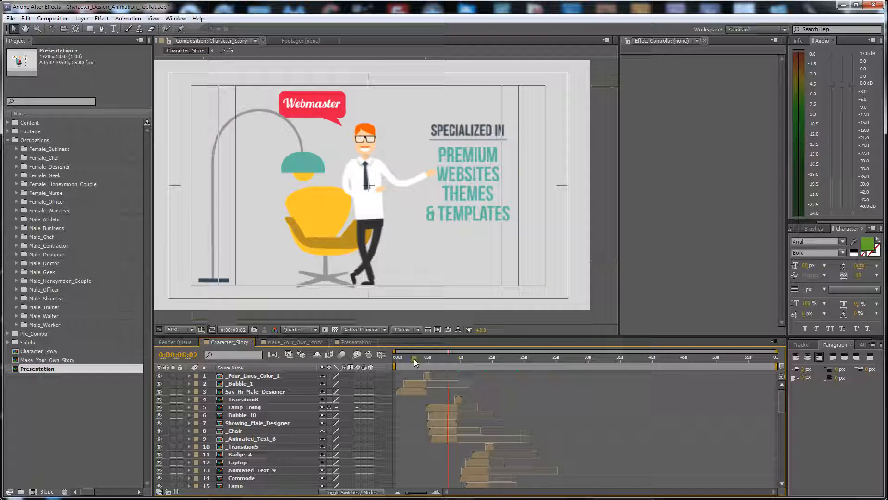
left_click(298, 344)
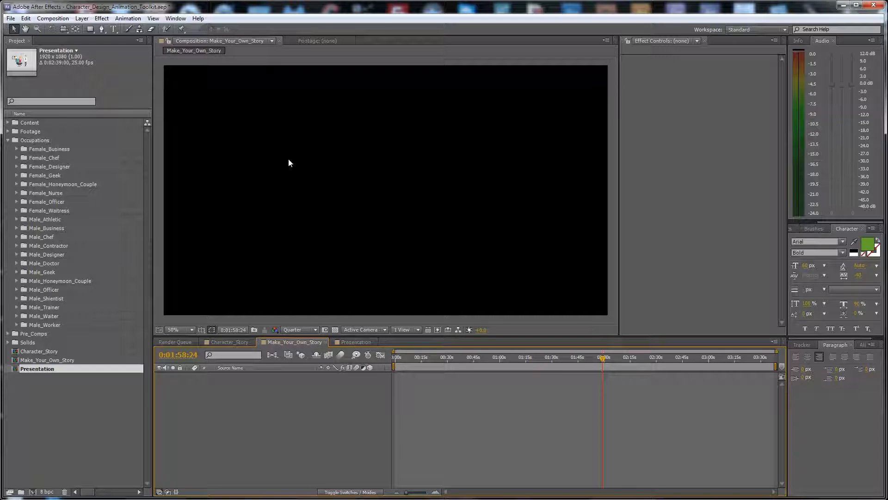
left_click(355, 342)
mouse_move(432, 359)
left_mouse_down()
mouse_move(476, 365)
mouse_move(431, 360)
mouse_move(423, 369)
left_mouse_up()
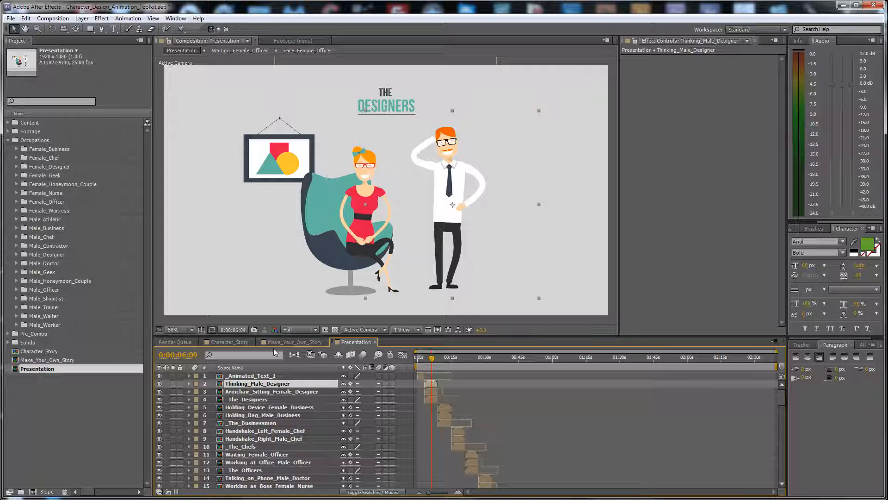
left_click(231, 342)
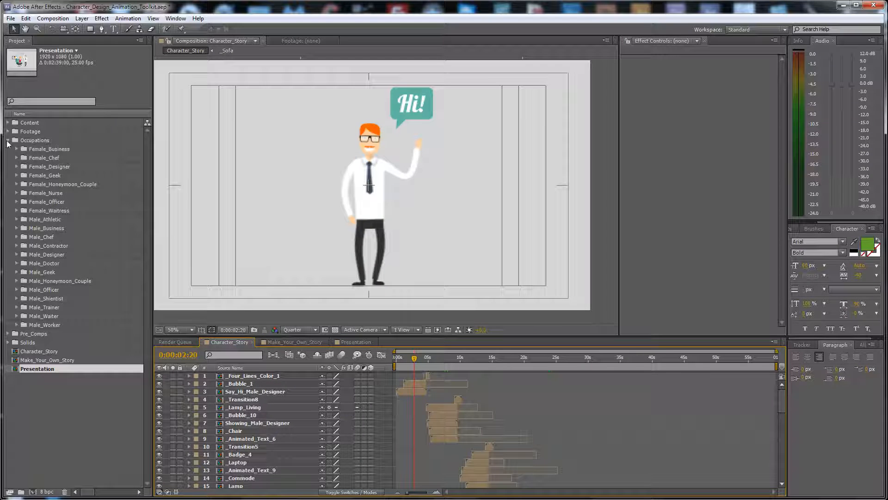
Step: Open the Male_Designer composition from its Occupations subfolder and display the effect controls of its CONTROLS layer
left_click(8, 141)
left_click(35, 140)
left_click(8, 140)
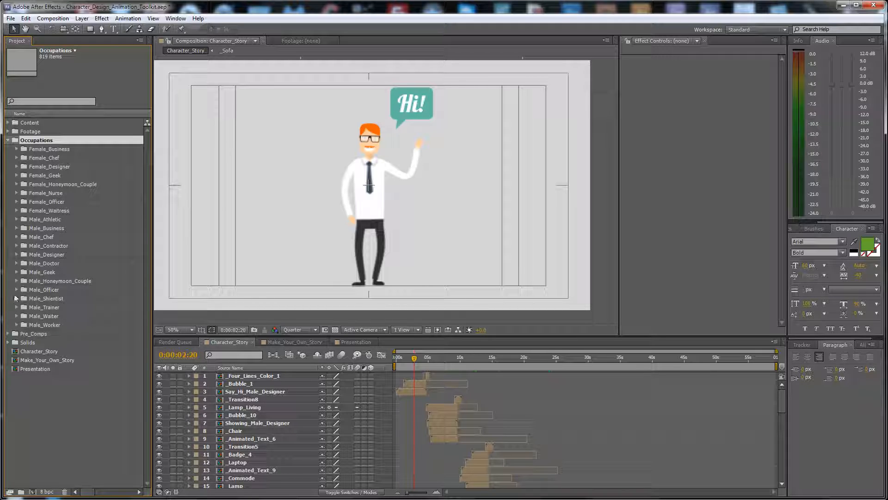
left_click(17, 254)
left_click(47, 254)
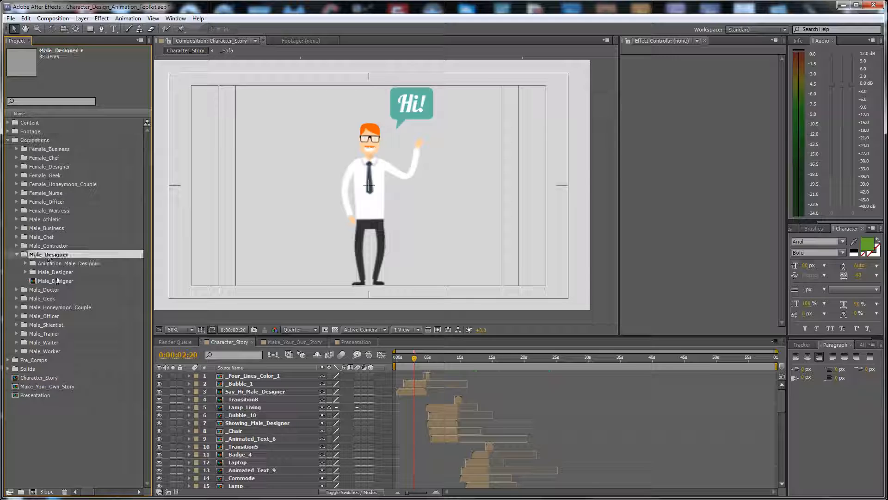
double_click(57, 281)
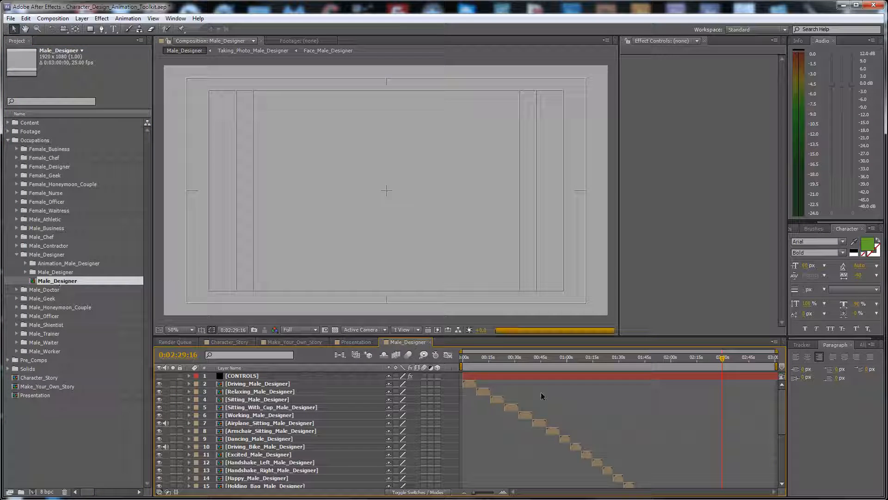
left_click(686, 376)
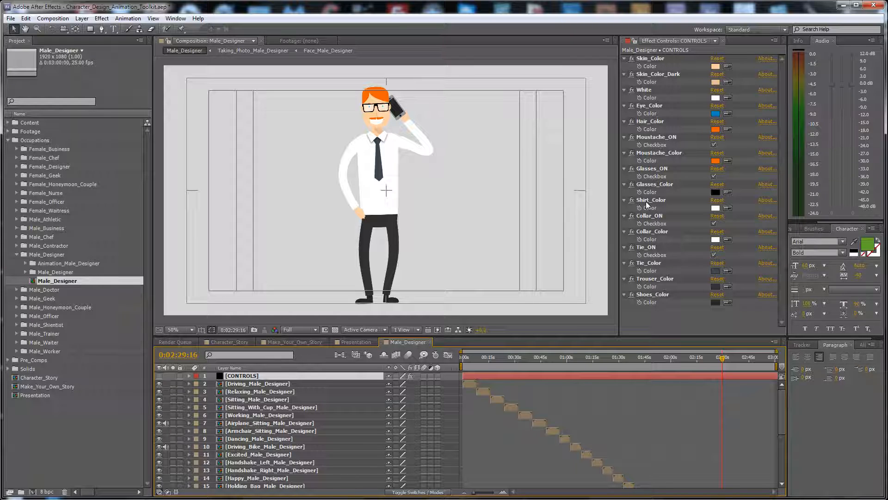
Step: Try a dark brown Hair_Color on the male designer character
left_click(657, 170)
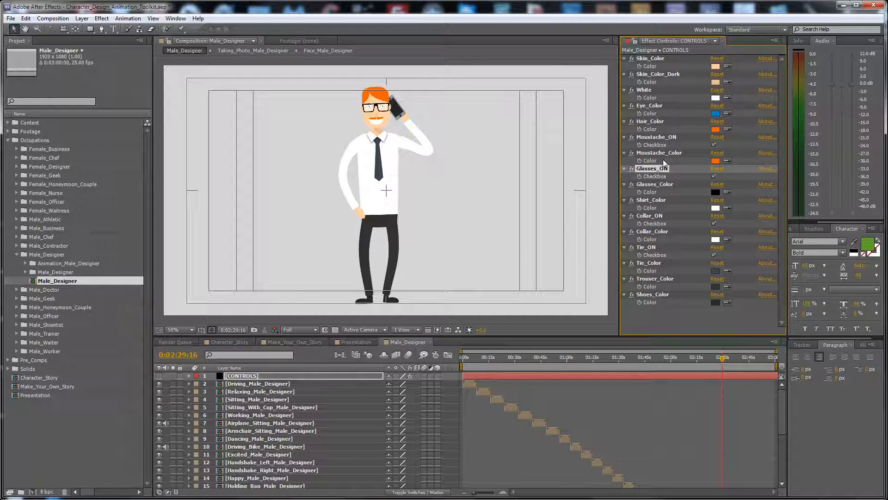
left_click(655, 137)
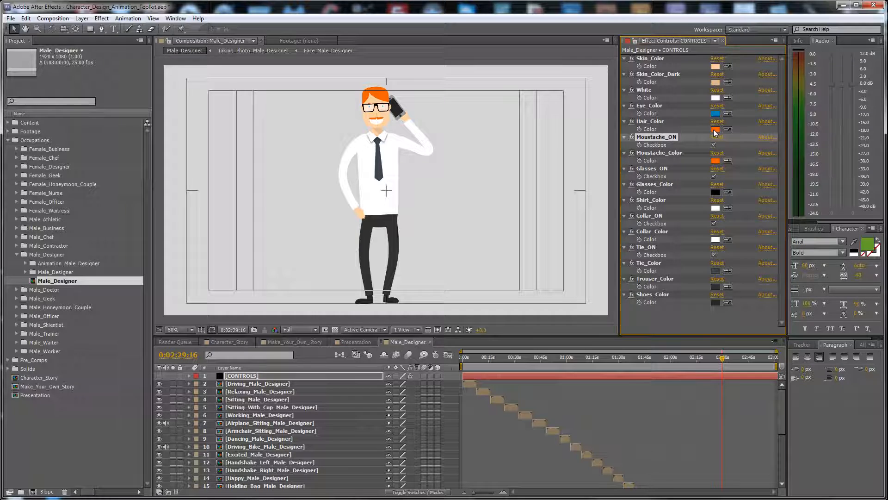
left_click(715, 160)
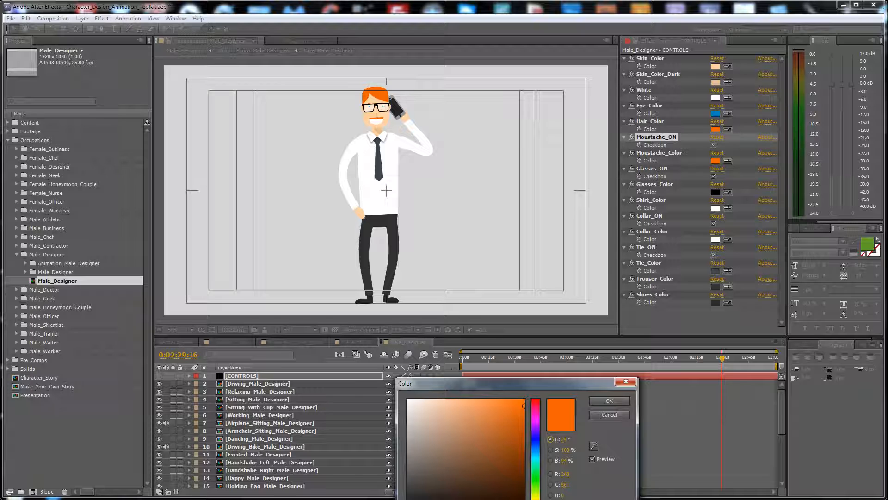
left_click_drag(511, 483, 498, 473)
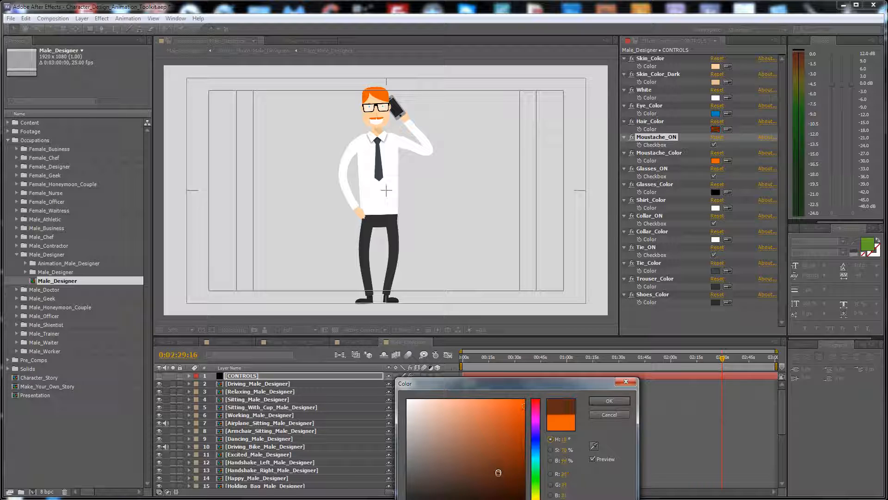
left_click(598, 404)
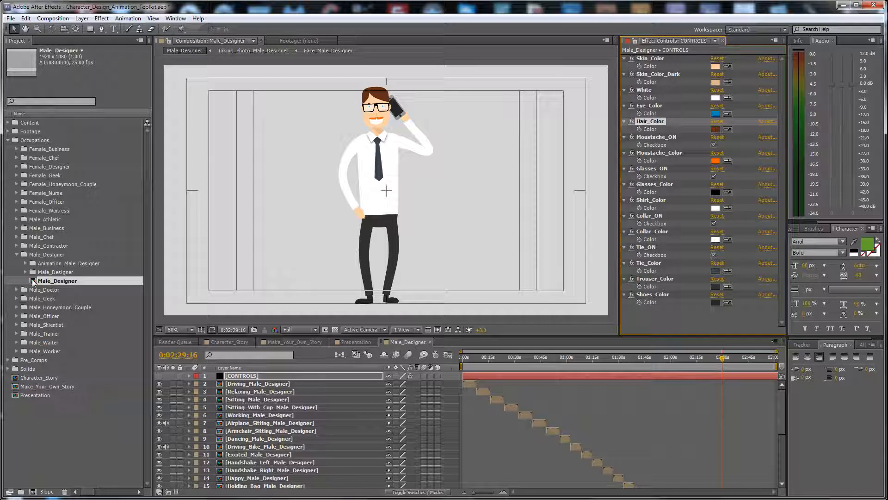
left_click(651, 145)
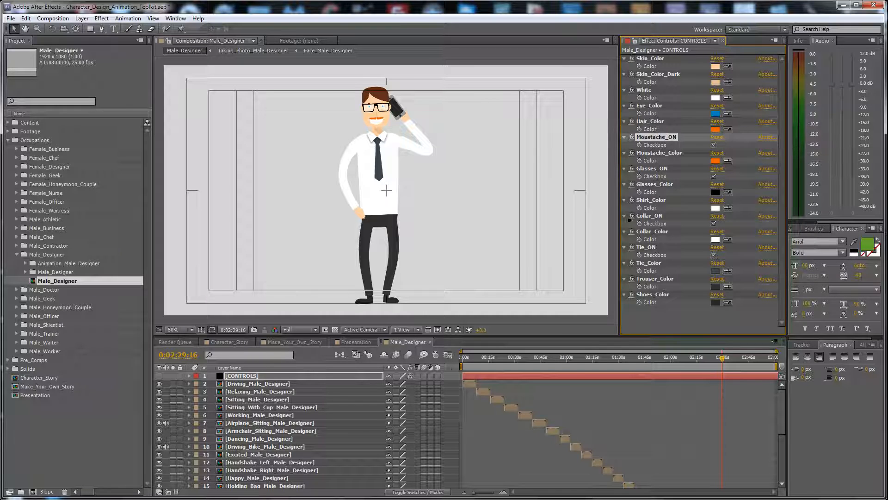
Step: Open the Male_Contractor composition from its Occupations subfolder and display the effect controls of its CONTROLS layer
left_click(16, 255)
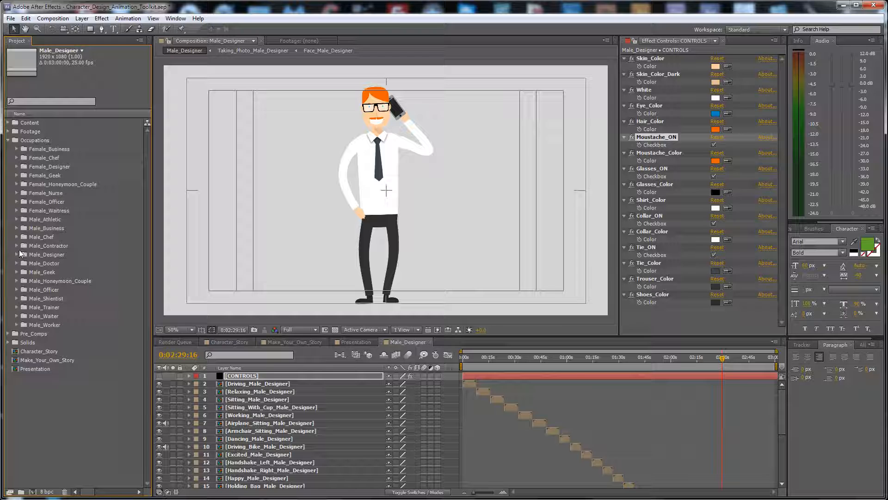
left_click(16, 245)
double_click(65, 271)
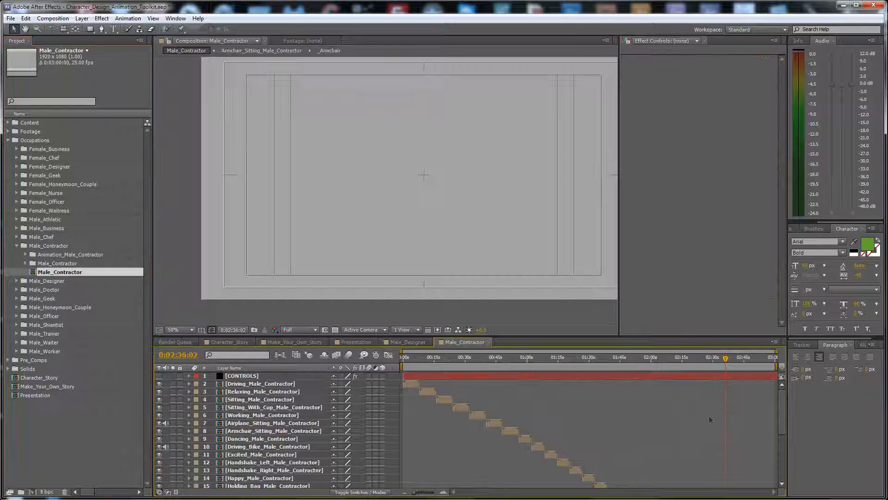
left_click(729, 377)
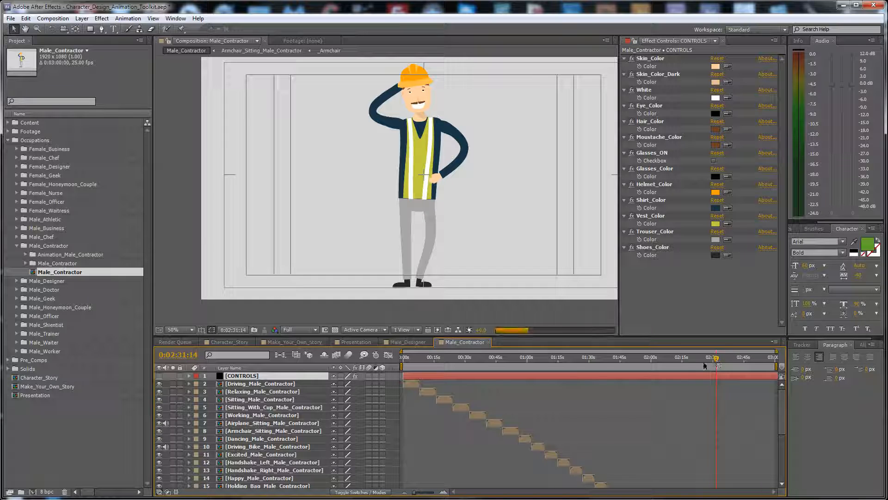
Step: Close the Male_Contractor and Male_Designer compositions and switch to Make_Your_Own_Story
left_click(489, 343)
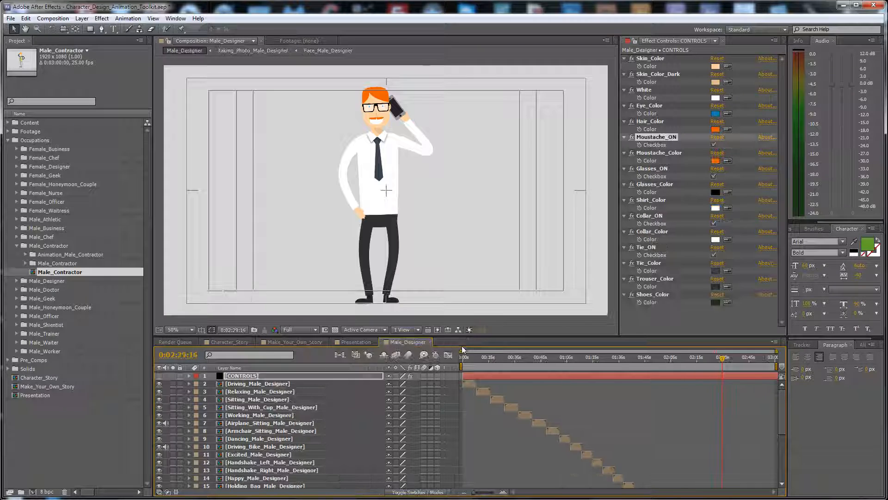
left_click(431, 345)
left_click(283, 343)
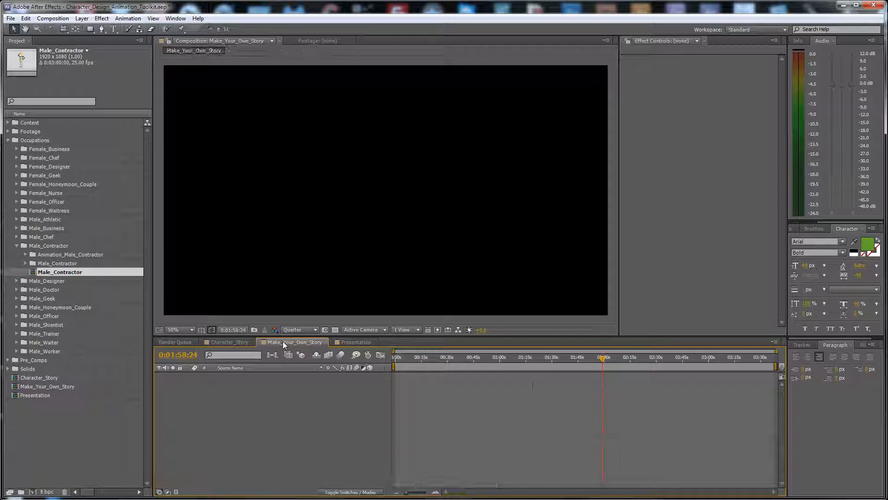
Step: Collapse the Male_Contractor folder, expand the Male_Designer folder and reopen the Male_Designer composition
left_click(18, 244)
left_click(17, 253)
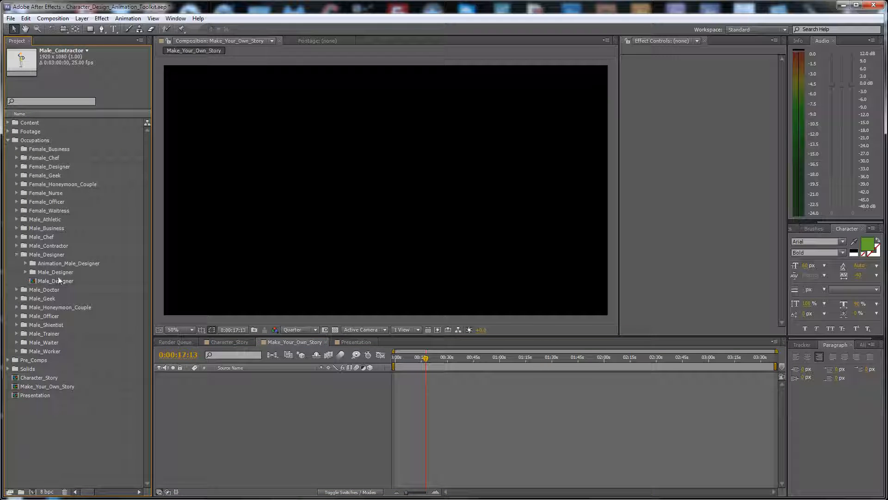
left_click(58, 280)
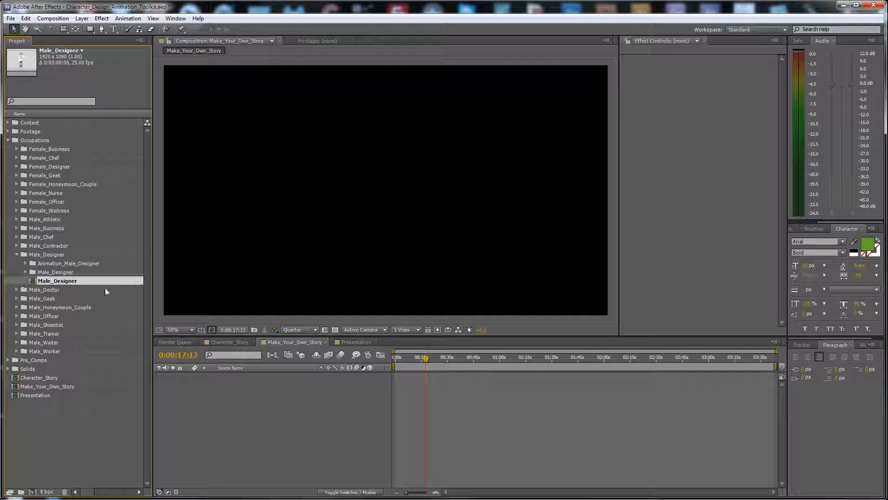
left_click(25, 263)
left_click(25, 263)
double_click(56, 281)
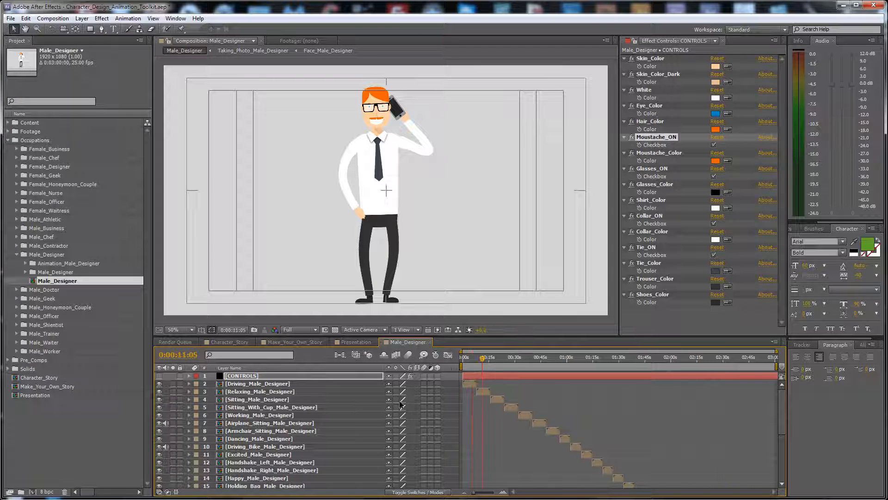
Step: Preview the Male_Designer poses at about 11 and 31 seconds and look through the remaining animation layers
left_click(482, 359)
left_click(276, 392)
left_click(516, 359)
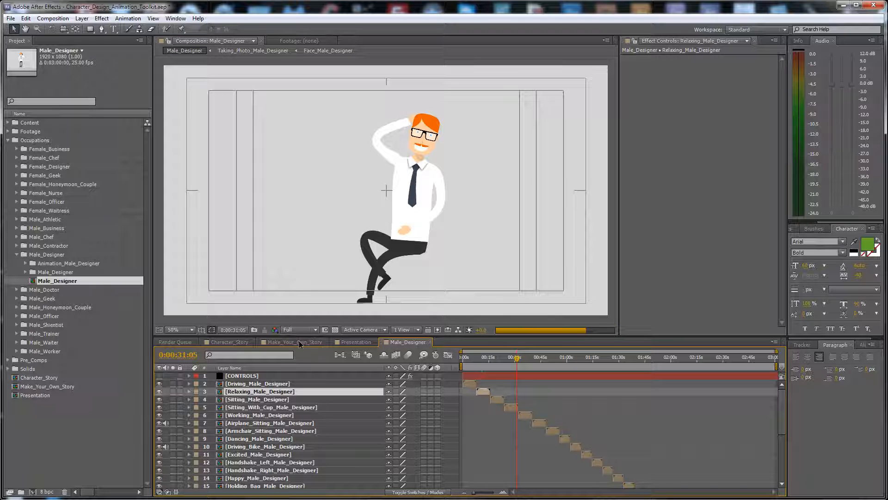
scroll(777, 460, "down", 5)
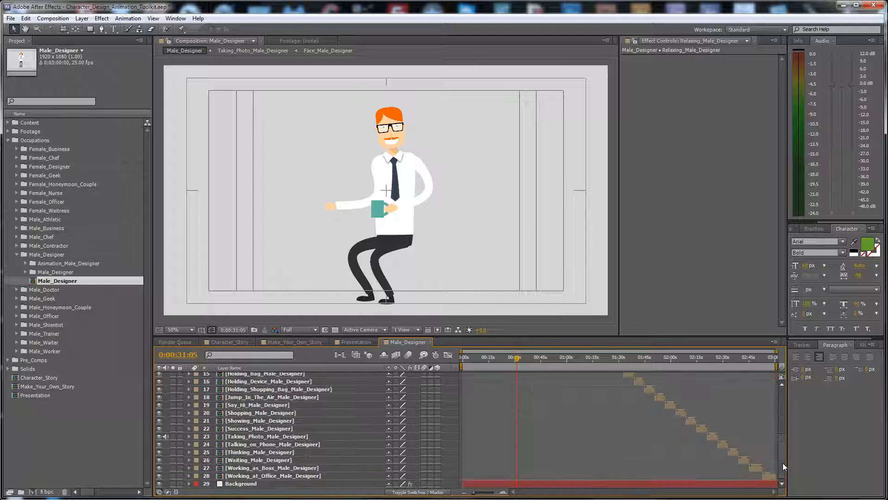
Step: Preview the Showing_Male_Designer pose at about 2 min 11 s and reveal that layer's source in the project
left_click(690, 359)
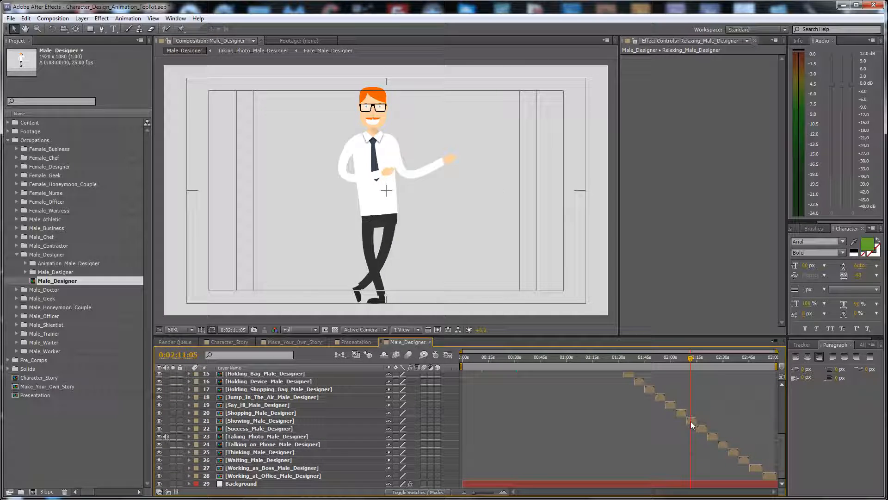
left_click(691, 421)
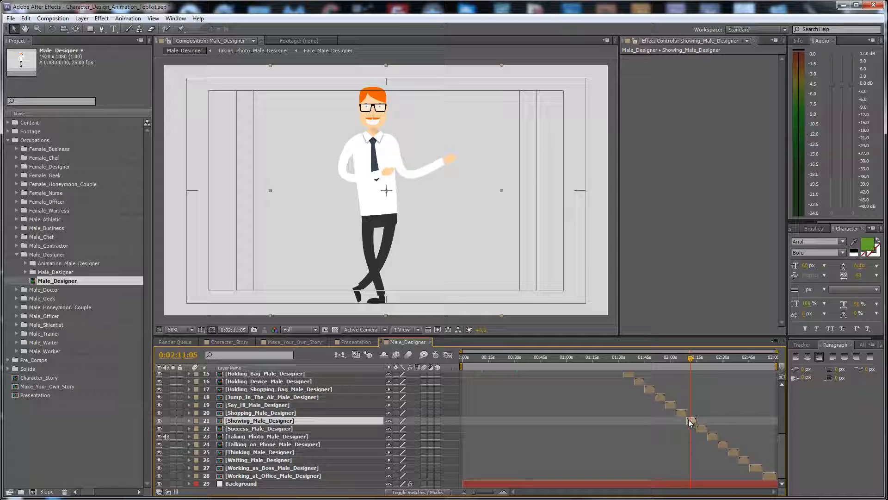
left_click_drag(706, 361, 703, 361)
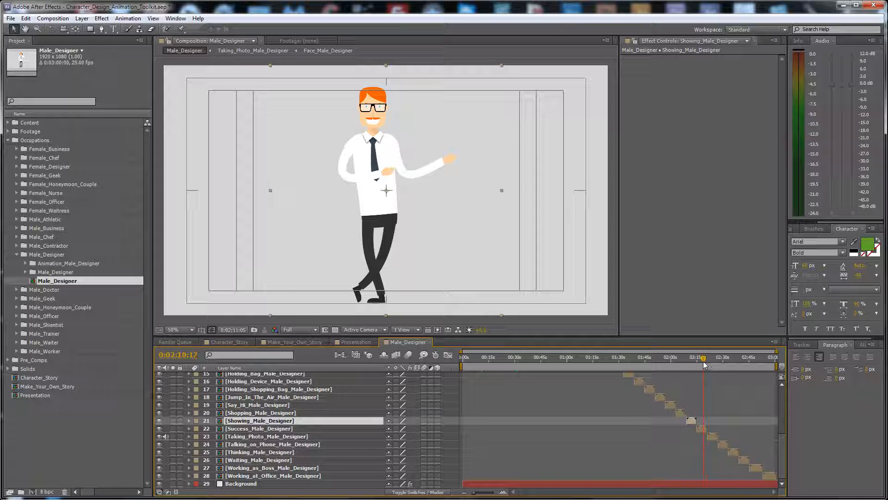
right_click(690, 422)
left_click(740, 290)
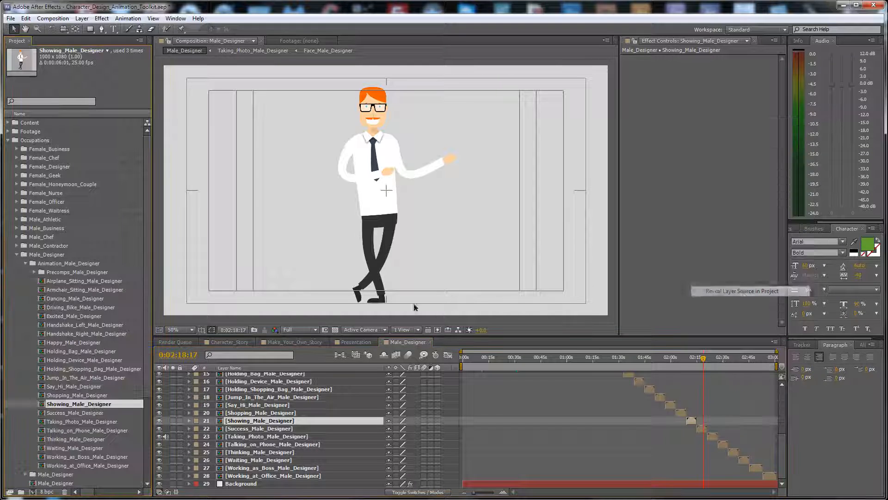
Step: Add the Say_Hi_Male_Designer animation to the Make_Your_Own_Story composition and preview it at about 3 seconds
left_click(76, 386)
key("ctrl+alt+slash")
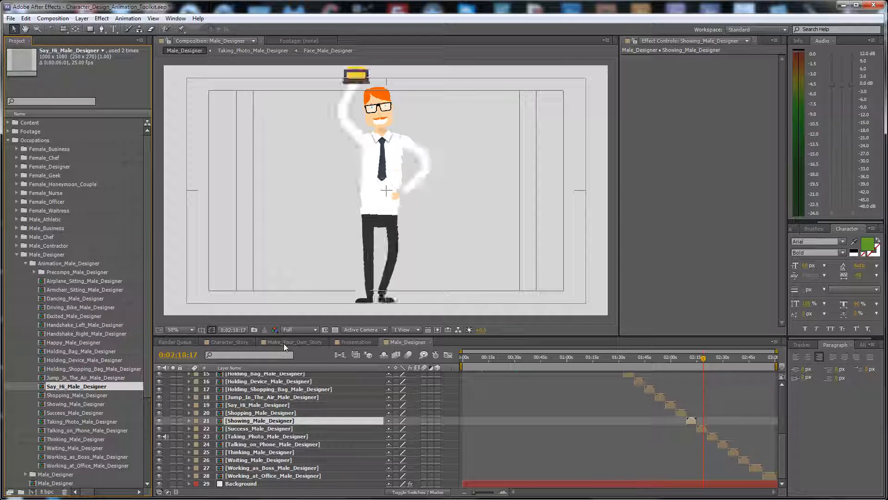
left_click(284, 344)
left_click_drag(60, 391, 256, 393)
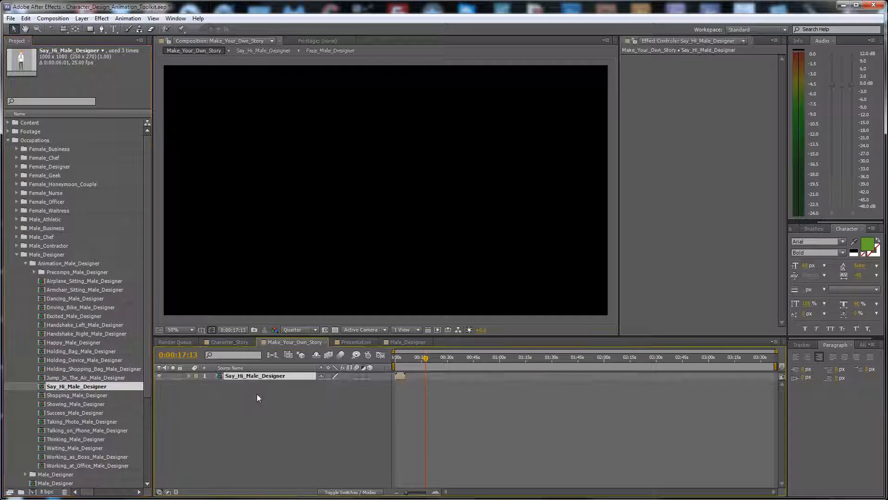
left_click(400, 357)
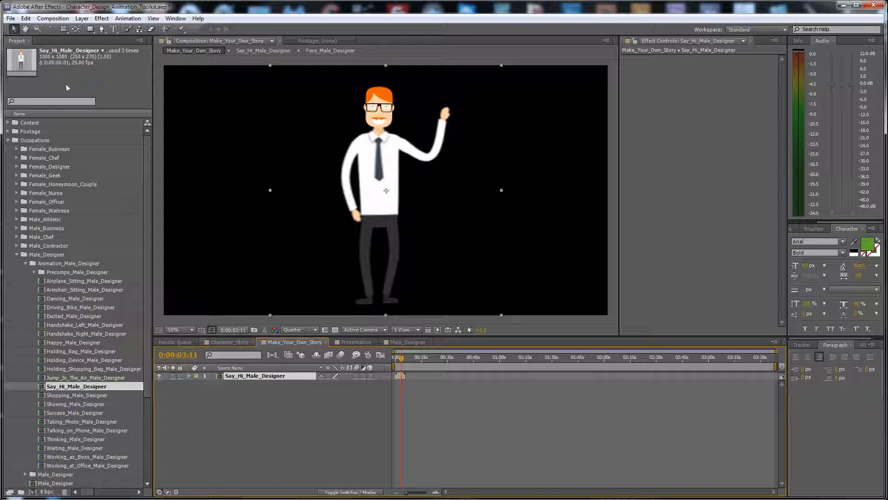
Step: Create a new light gray solid layer in the Make_Your_Own_Story composition
left_click(83, 19)
mouse_move(85, 30)
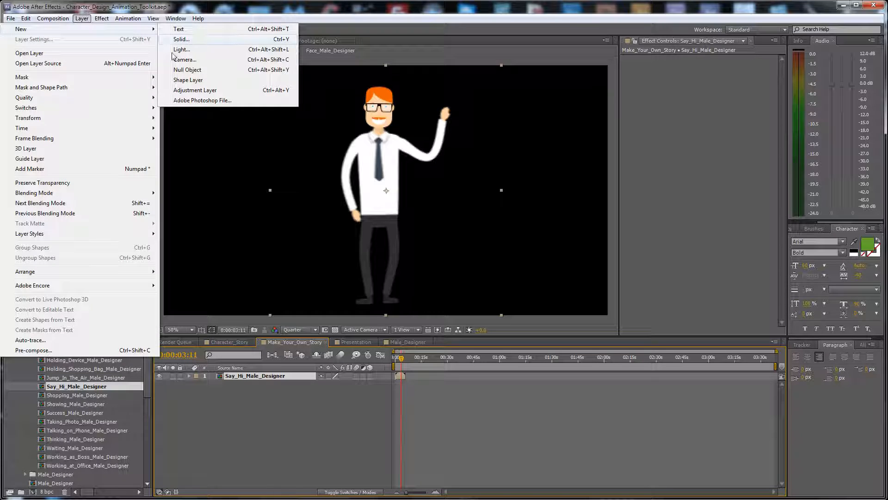
left_click(185, 39)
left_click_drag(793, 294, 466, 199)
left_click(502, 351)
left_click_drag(413, 418, 403, 415)
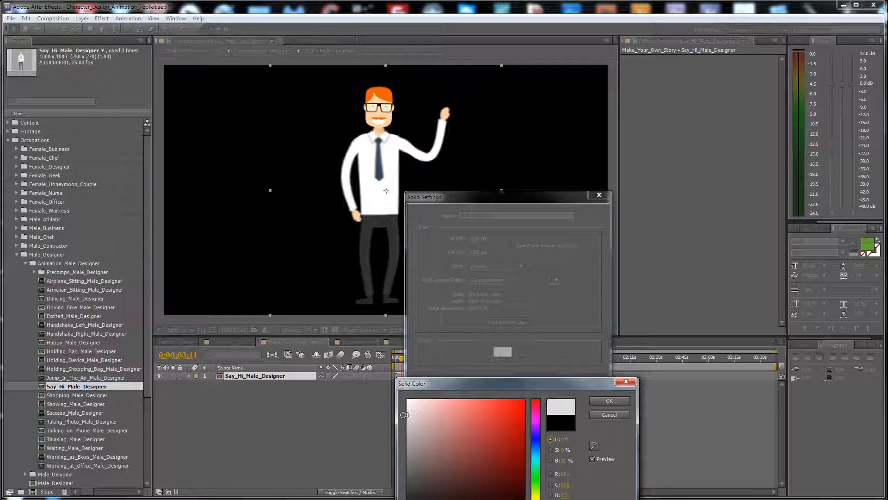
left_click(601, 401)
left_click(542, 377)
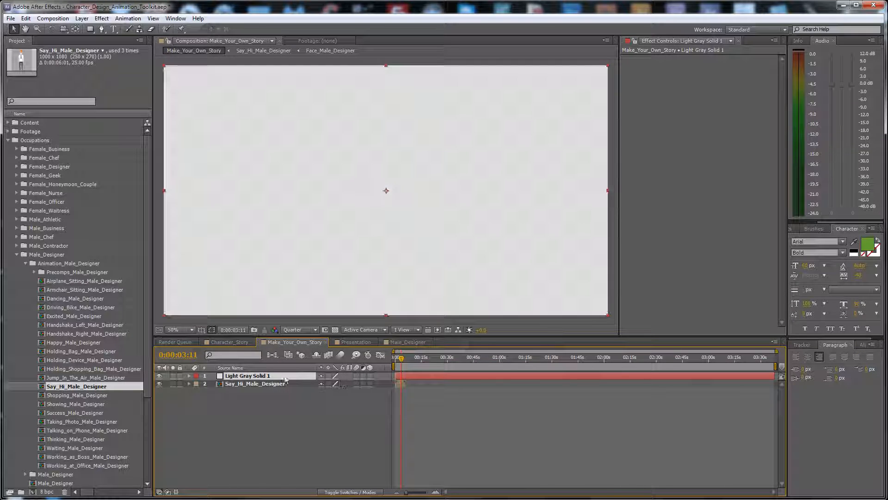
Step: Move the light gray solid beneath the Say_Hi_Male_Designer layer and keep the preview resolution at Quarter
left_click_drag(274, 394, 273, 372)
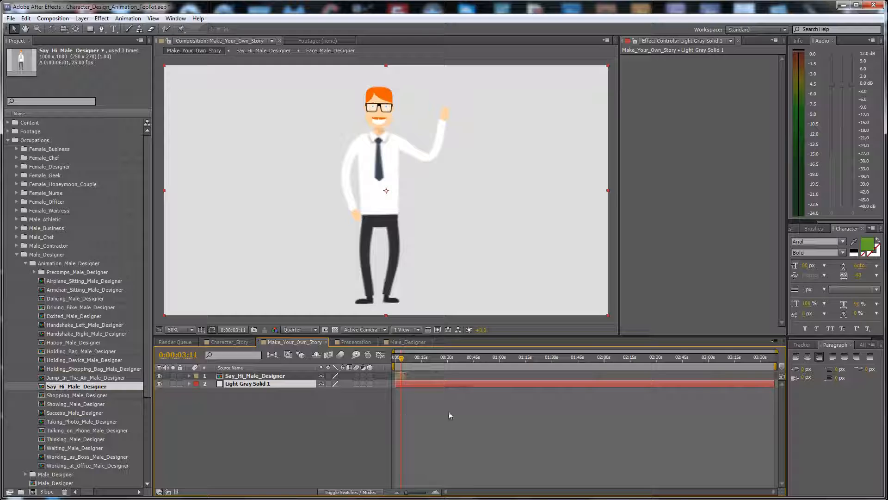
left_click(401, 376)
left_click(298, 329)
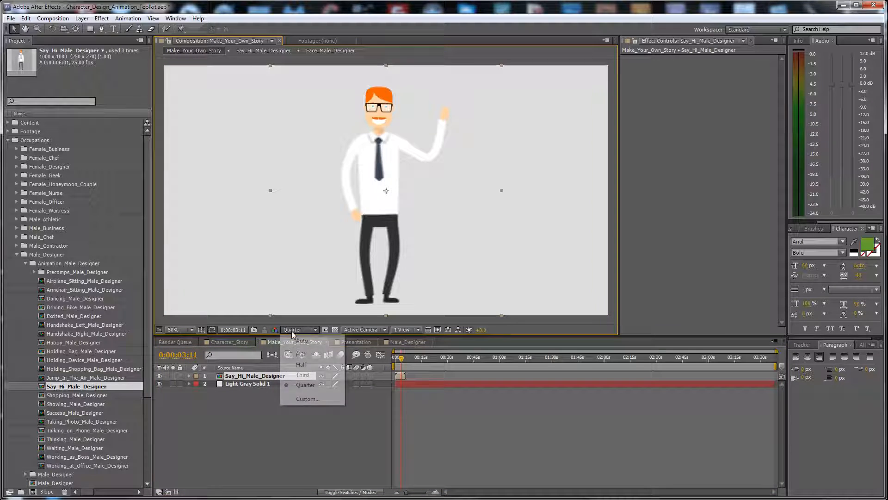
left_click(305, 384)
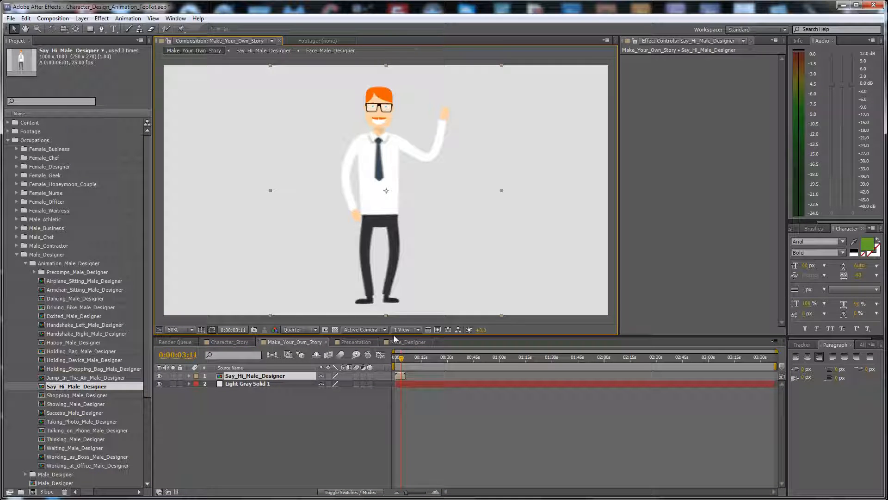
left_click(322, 434)
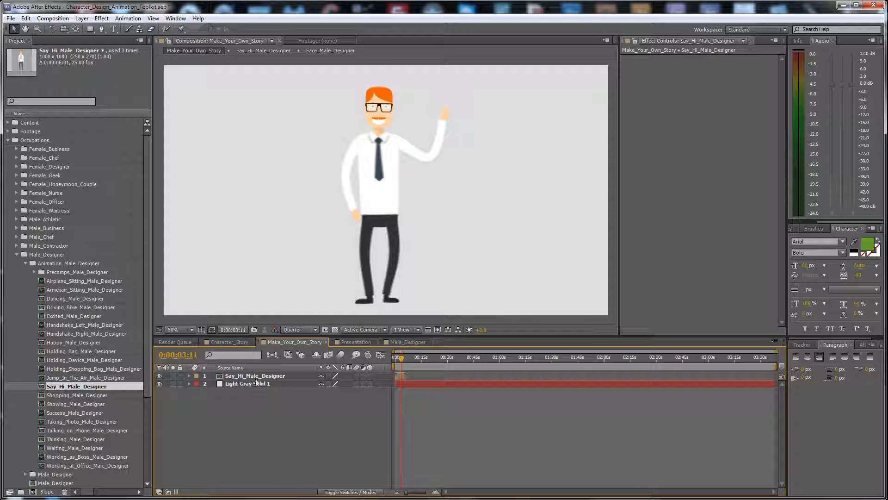
Step: Set the Say_Hi_Male_Designer layer's scale to 80% and widen the composition viewer
left_click(255, 377)
key("s")
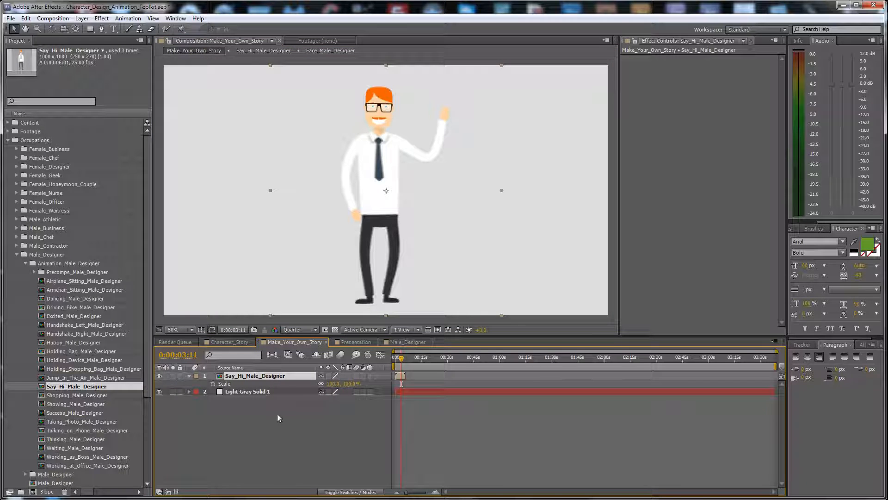
left_click(333, 384)
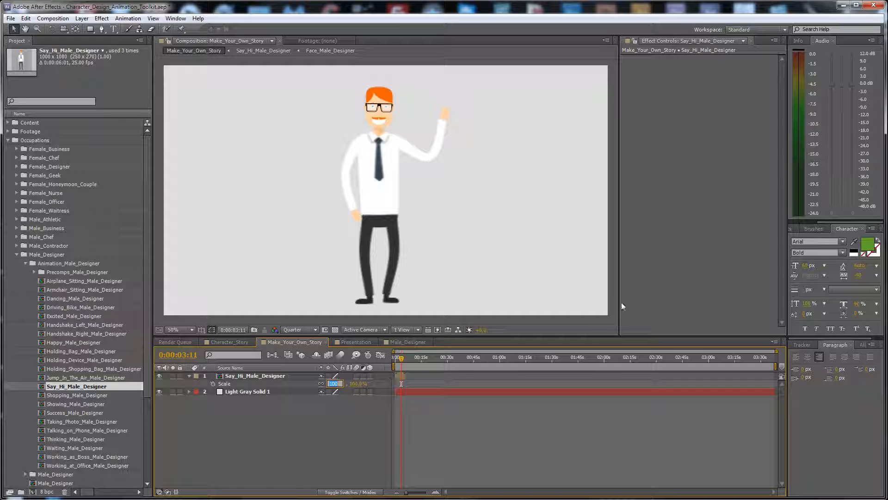
left_click_drag(619, 301, 687, 301)
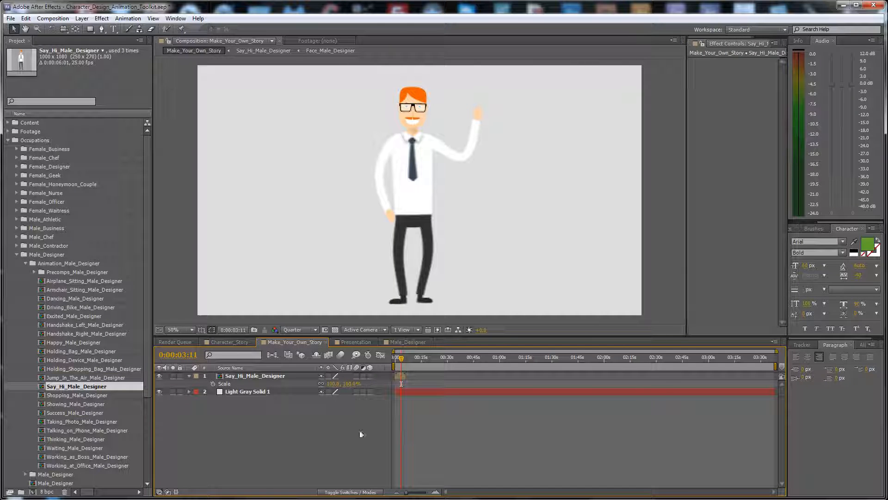
left_click(353, 383)
type("80")
key("Return")
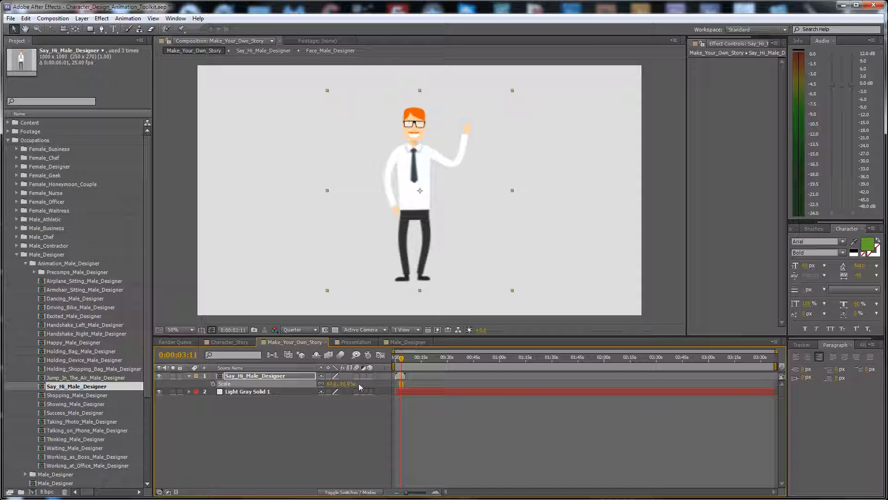
left_click(281, 401)
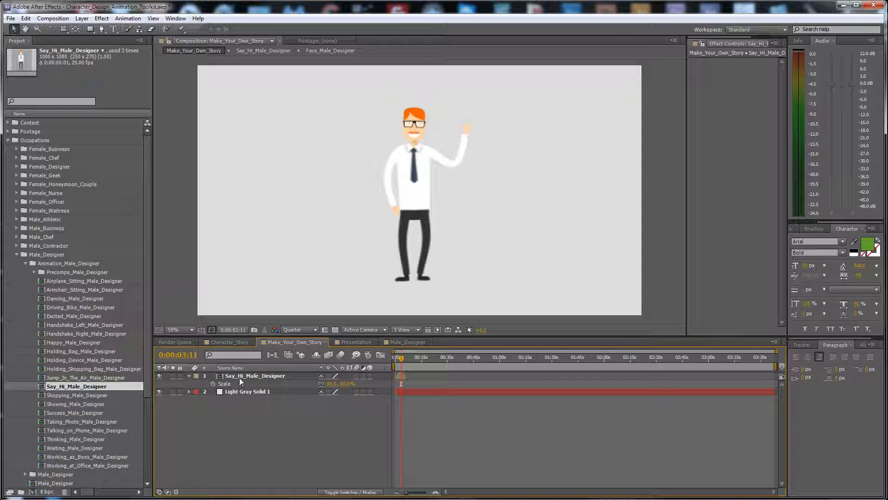
Step: Set the Say_Hi_Male_Designer layer's scale to 90%
left_click(239, 377)
key("s")
key("s")
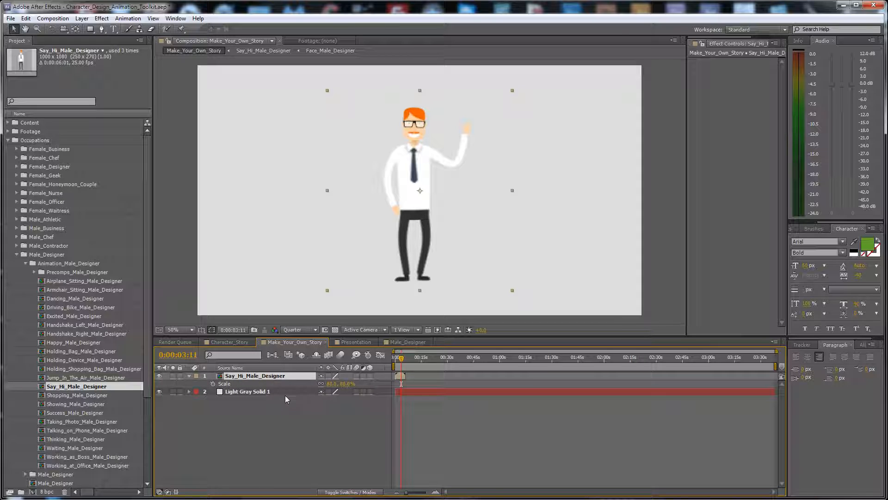
left_click(348, 383)
type("90")
key("Return")
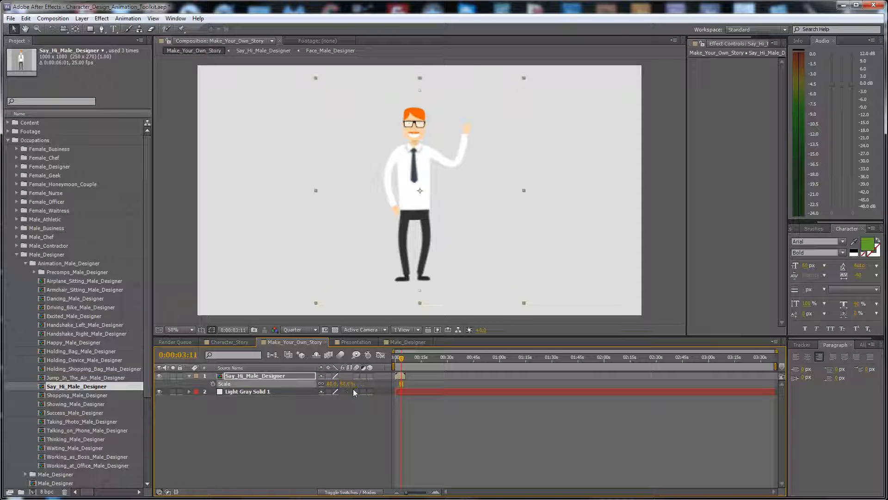
Step: Check the character's framing against the Title/Action Safe guides and hide the guides again
left_click(212, 329)
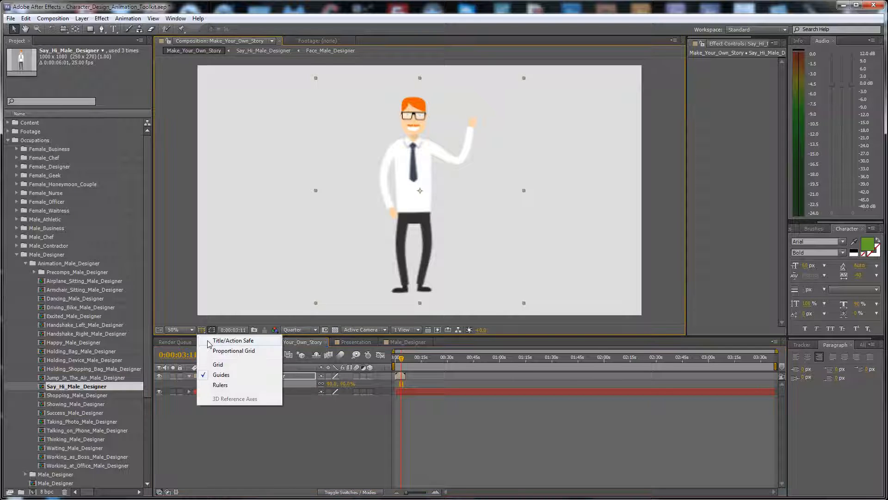
left_click(227, 337)
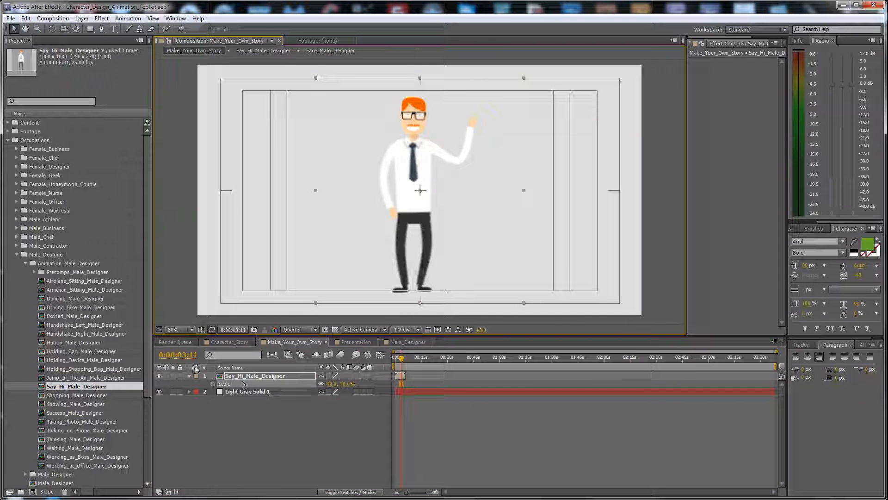
left_click(201, 331)
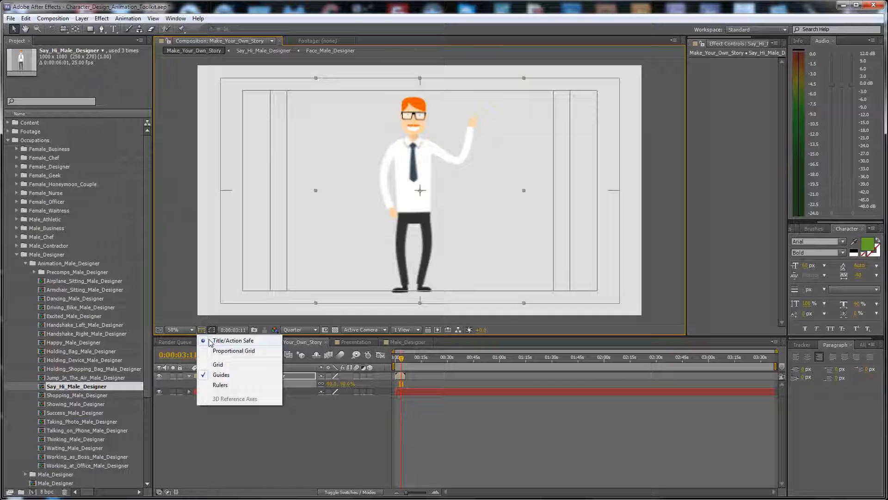
left_click(209, 340)
left_click(337, 414)
Step: Preview the end of the Say_Hi_Male_Designer animation between about 5 and 6 seconds and collapse the layer's properties
key("equal")
key("equal")
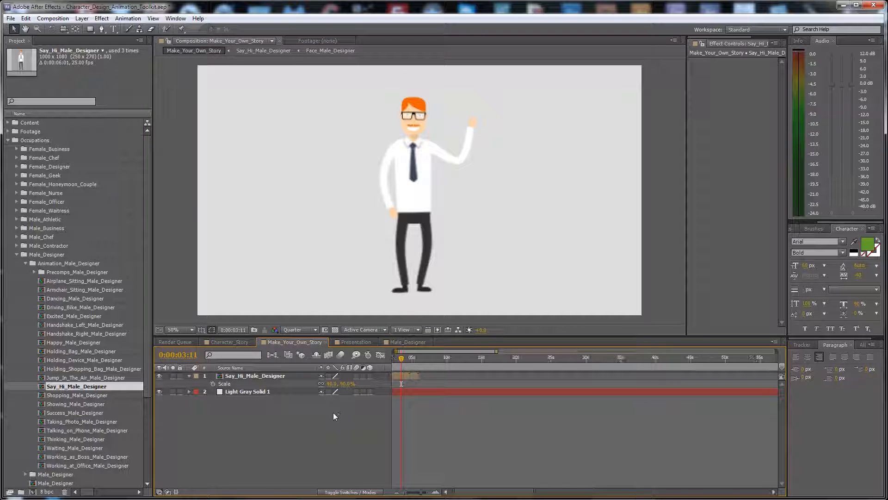
key("equal")
left_click_drag(476, 492, 462, 491)
left_click(467, 360)
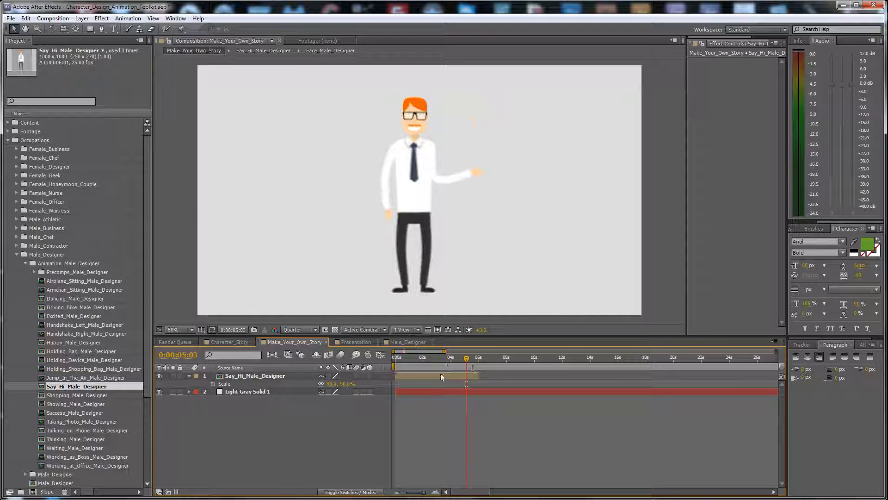
left_click(190, 376)
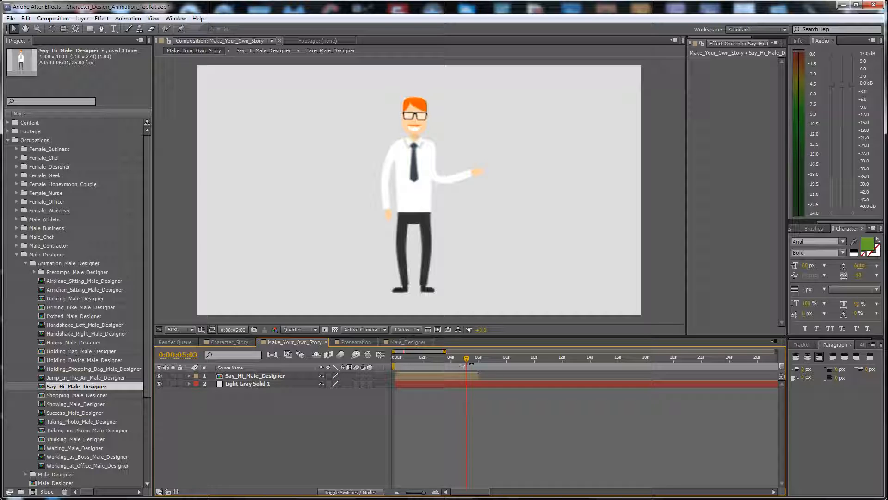
left_click(475, 360)
left_click(410, 375)
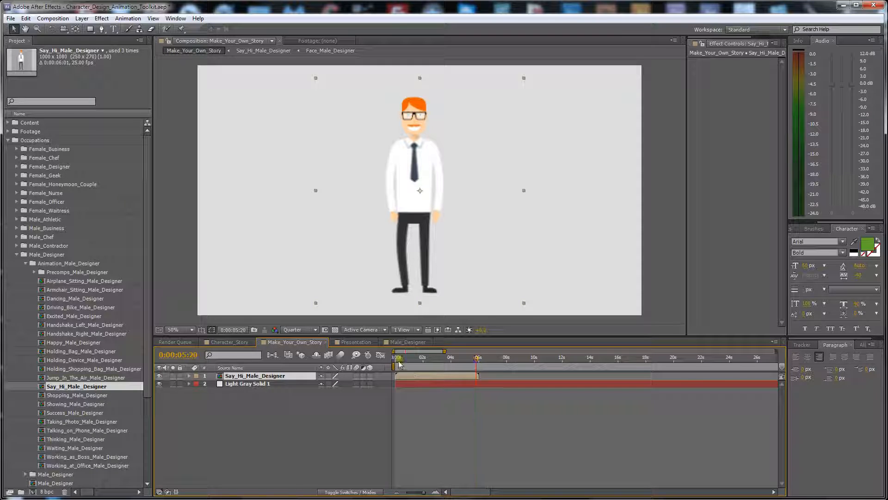
left_click(399, 361)
left_click(465, 361)
Step: Duplicate the Say_Hi_Male_Designer layer and replace the copy's source with the Thinking_Male_Designer animation
left_click(450, 378)
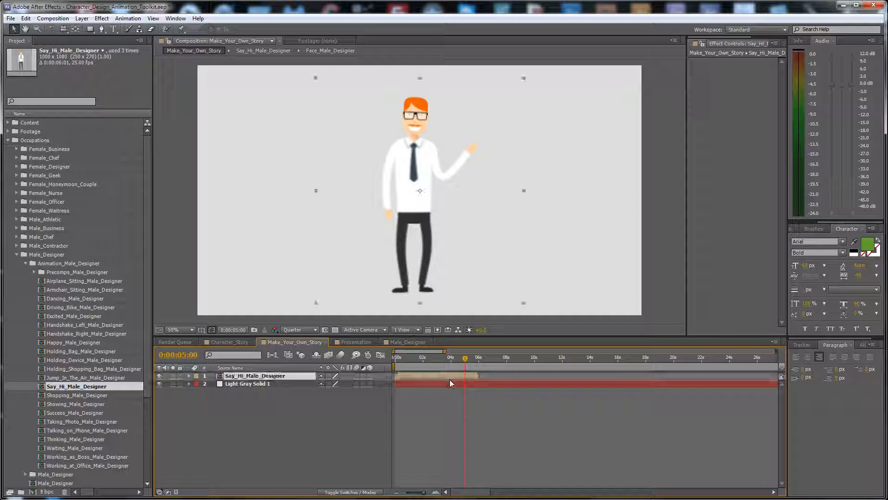
key("ctrl+d")
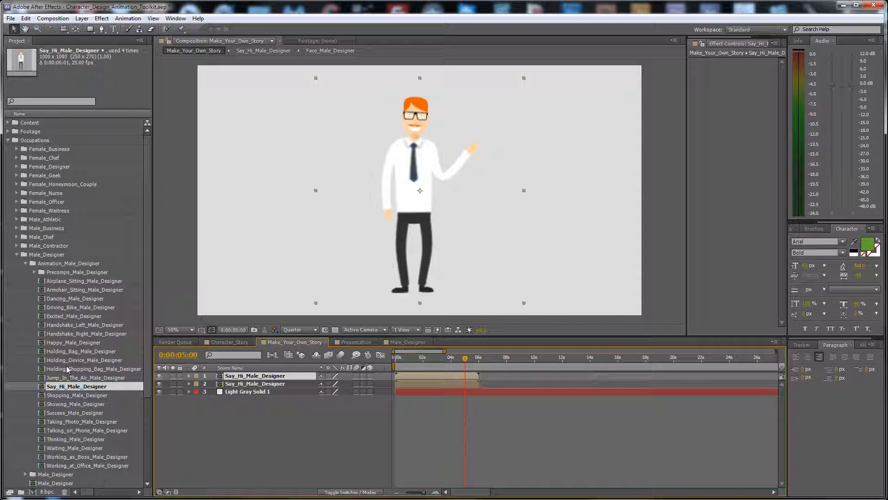
scroll(119, 426, "down", 1)
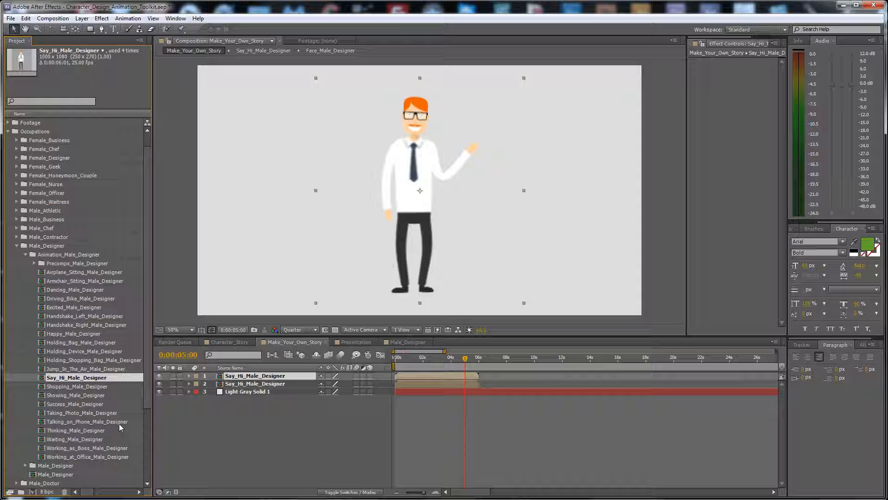
left_click(81, 431)
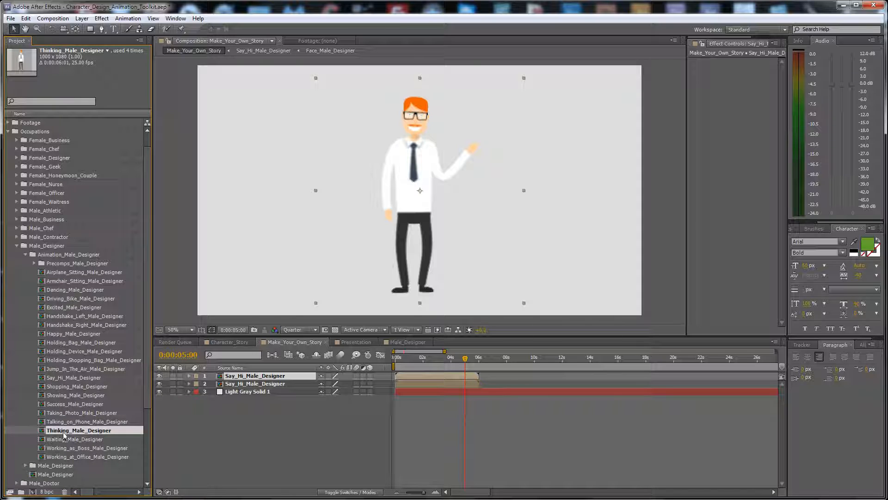
left_click_drag(65, 433, 249, 391)
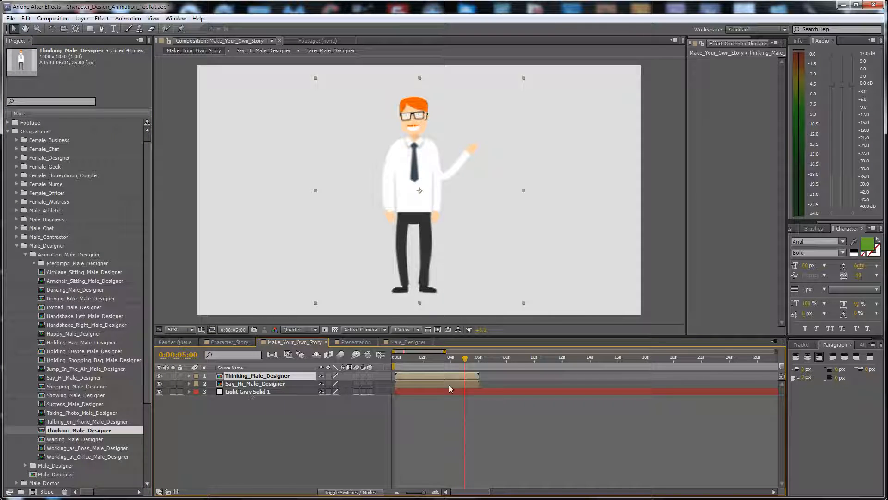
Step: Shift the Thinking_Male_Designer layer to start right where Say_Hi_Male_Designer ends, at about 6 seconds
left_click_drag(411, 376, 493, 376)
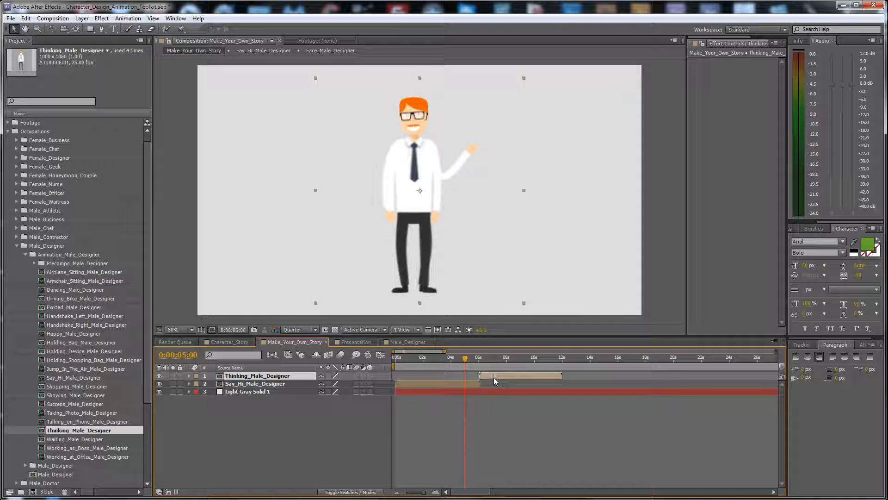
left_click(480, 357)
key("equal")
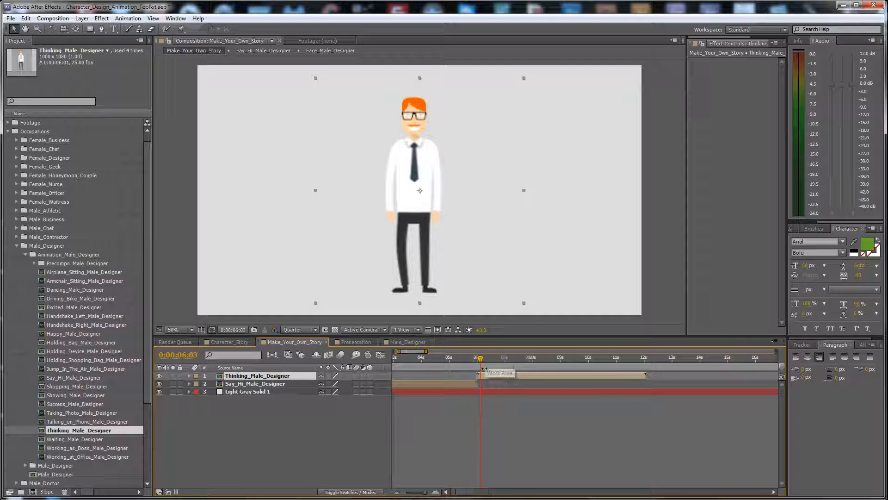
key("equal")
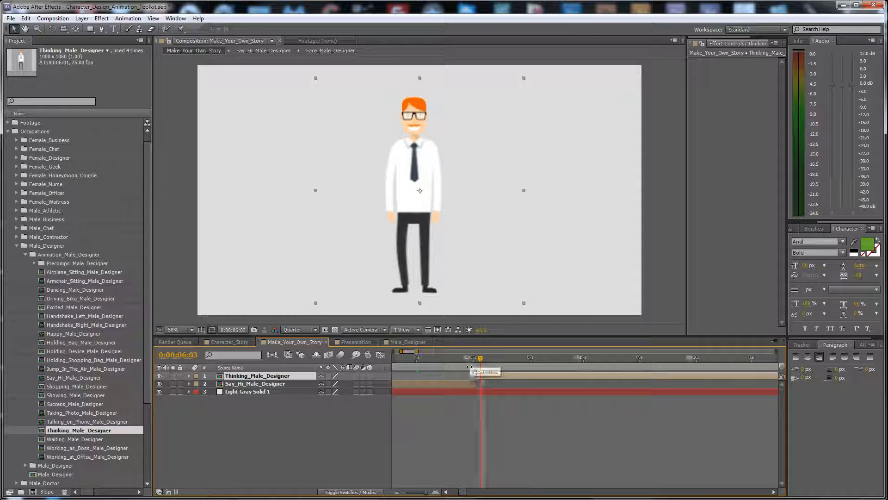
key("equal")
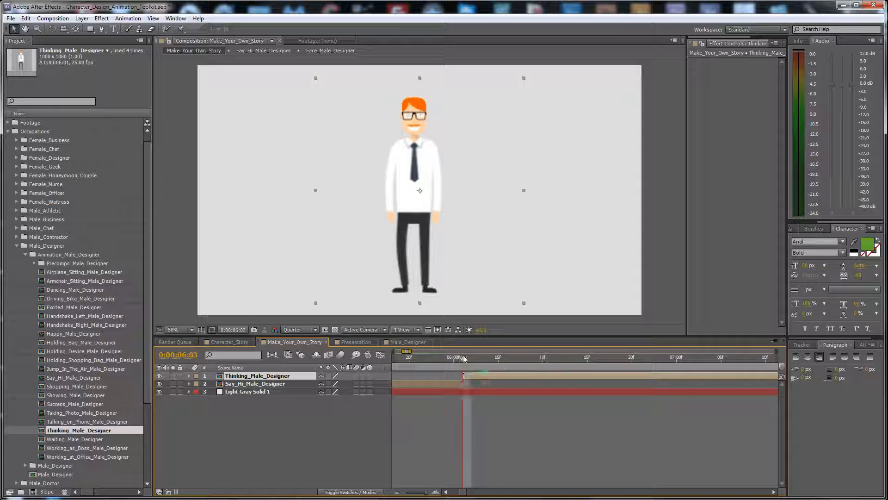
Step: Play the transition between the two animations from 0:00:05:21 and preview the thinking pose at about 8 seconds
left_click_drag(464, 359, 450, 363)
key("minus")
key("minus")
key("minus")
key("space")
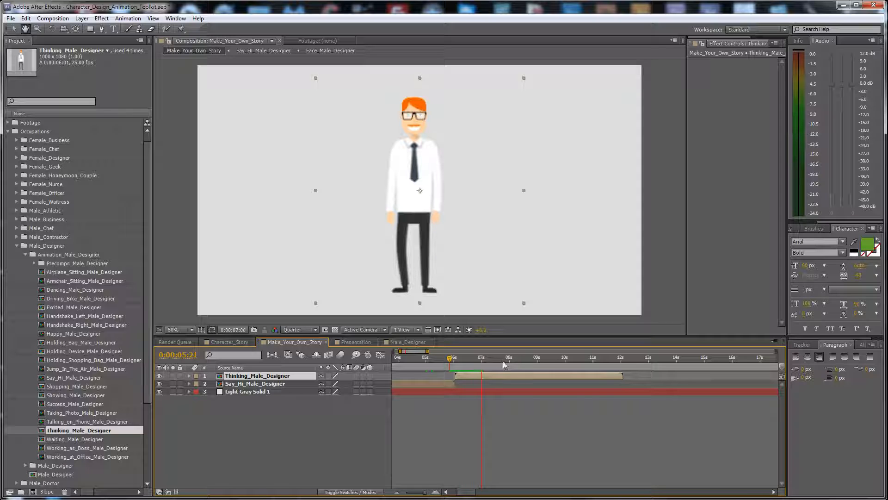
left_click_drag(509, 359, 521, 363)
key("minus")
key("minus")
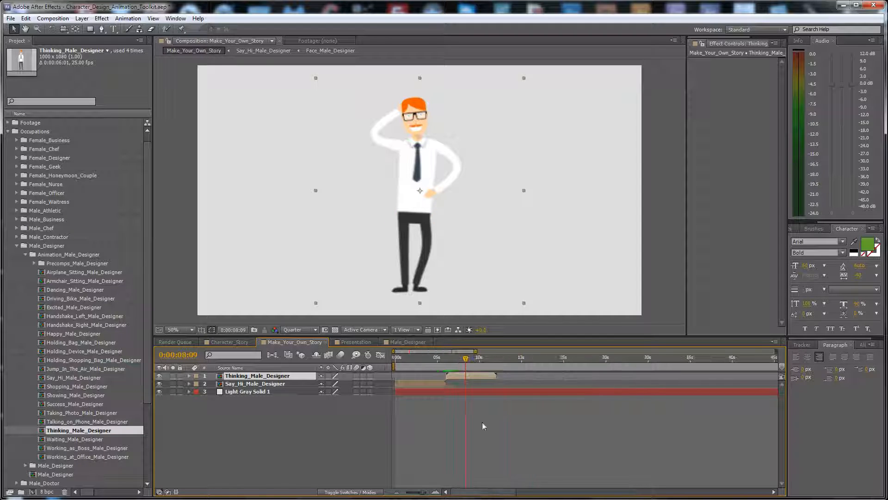
Step: Move the Thinking_Male_Designer layer beneath the Say_Hi_Male_Designer layer and preview the scene at about 9 seconds
left_click(482, 424)
left_click(465, 377)
left_click_drag(275, 384, 275, 388)
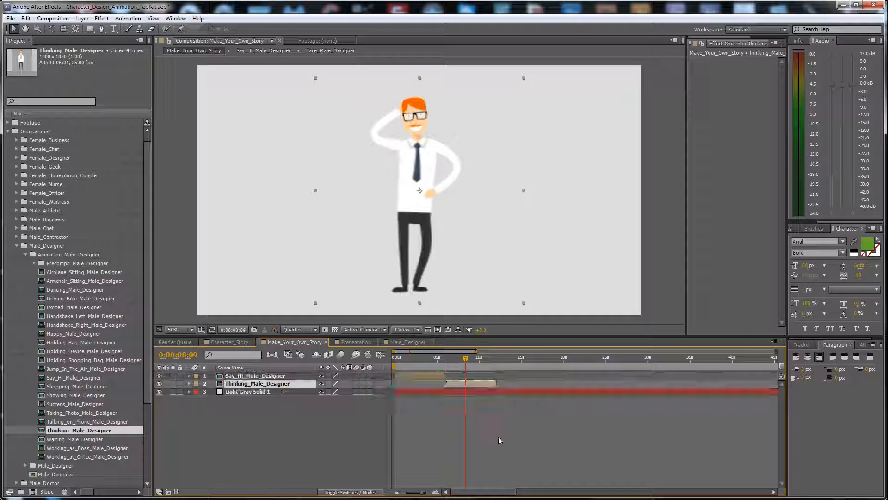
left_click(499, 439)
left_click(472, 359)
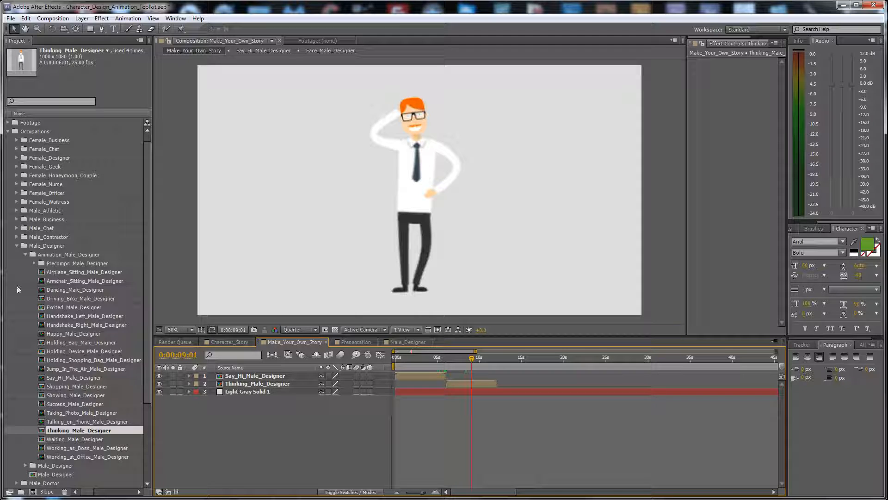
Step: Replace a duplicate of the Thinking_Male_Designer layer with Showing_Male_Designer, starting it where the thinking animation ends at about 12 seconds
left_click(459, 382)
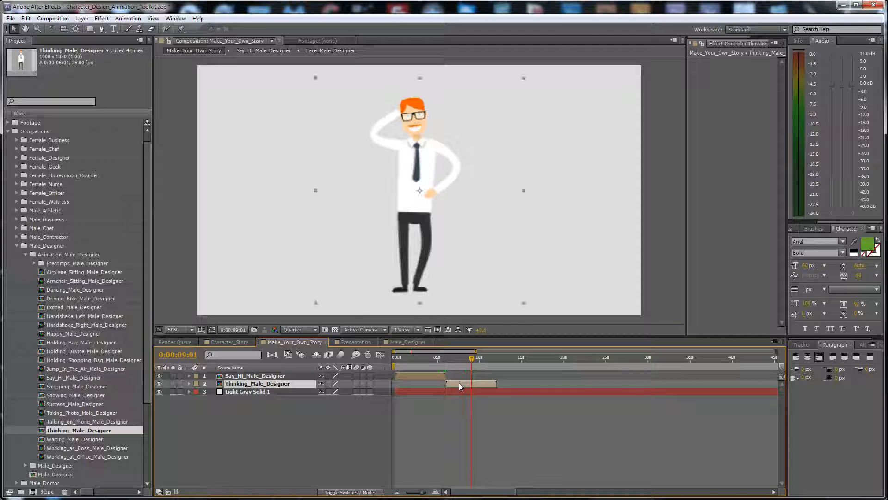
key("ctrl+d")
left_click(471, 393)
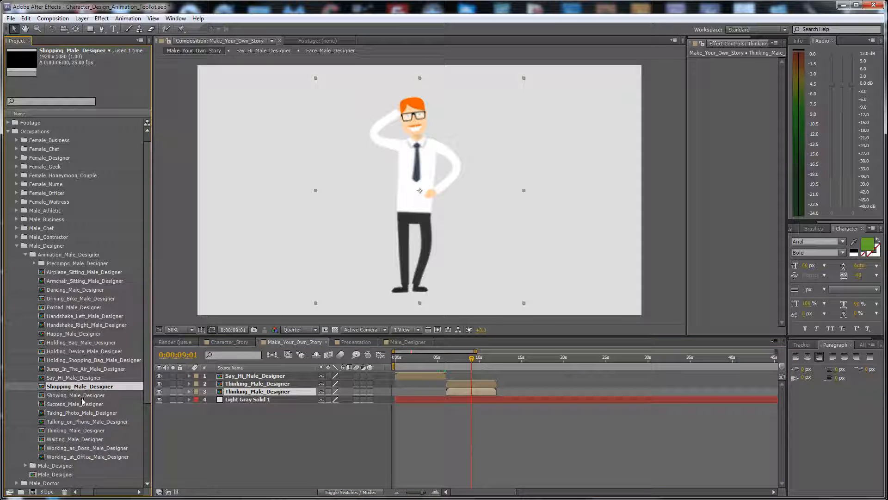
left_click_drag(72, 395, 314, 423)
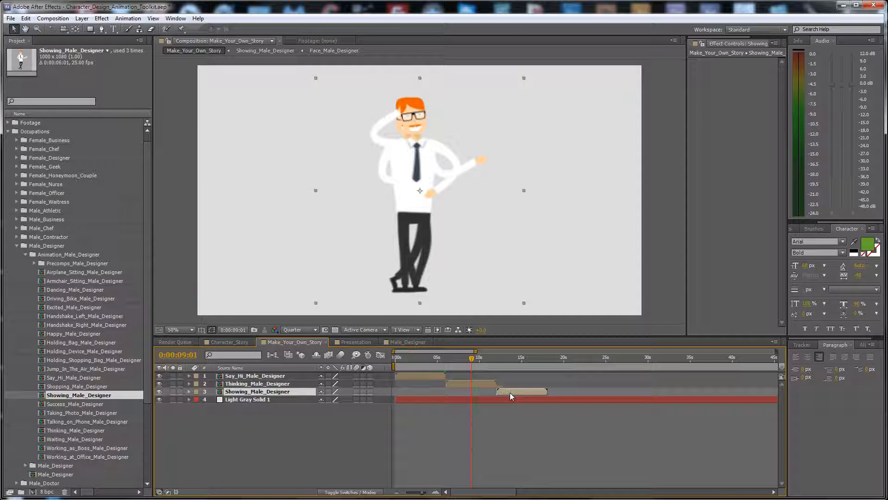
Step: Check the transition from the thinking to the showing animation at 0:00:12:02 and preview the showing pose at 0:00:14:20
left_click(504, 356)
key("equal")
key("equal")
key("equal")
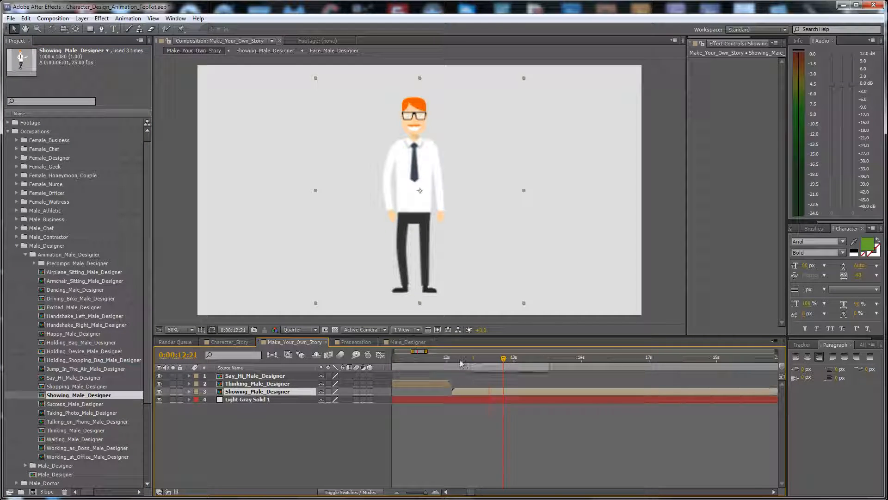
left_click(452, 358)
key("minus")
key("minus")
key("minus")
key("minus")
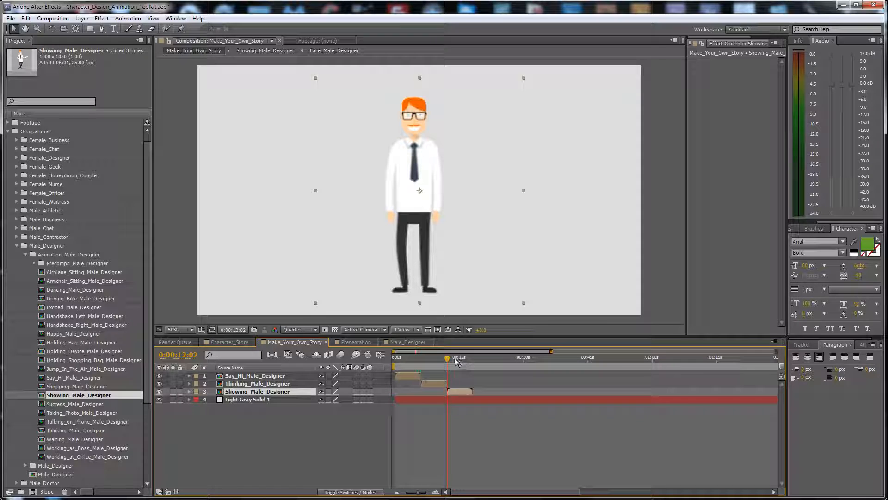
left_click_drag(455, 358, 458, 359)
left_click(461, 428)
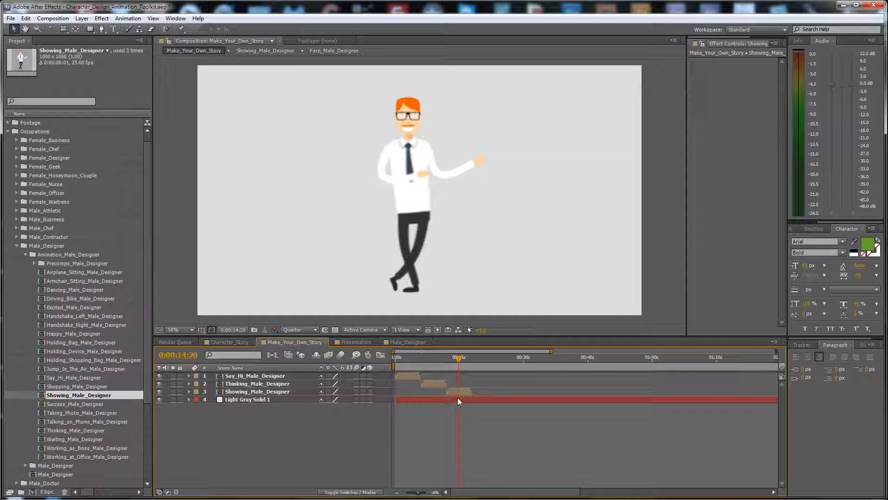
Step: Replace a duplicate of the Showing_Male_Designer layer with Handshake_Left_Male_Designer, starting it where the showing animation ends at about 18 seconds
left_click(456, 390)
key("ctrl+d")
left_click(459, 398)
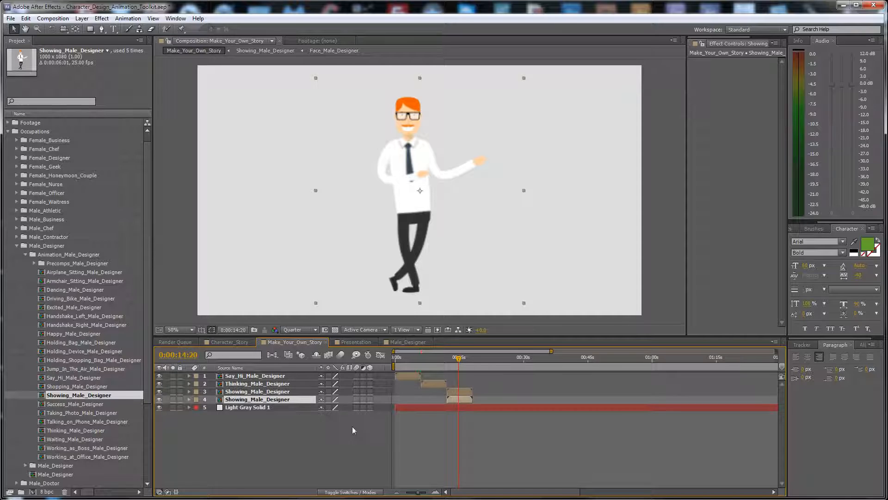
left_click_drag(481, 403, 481, 402)
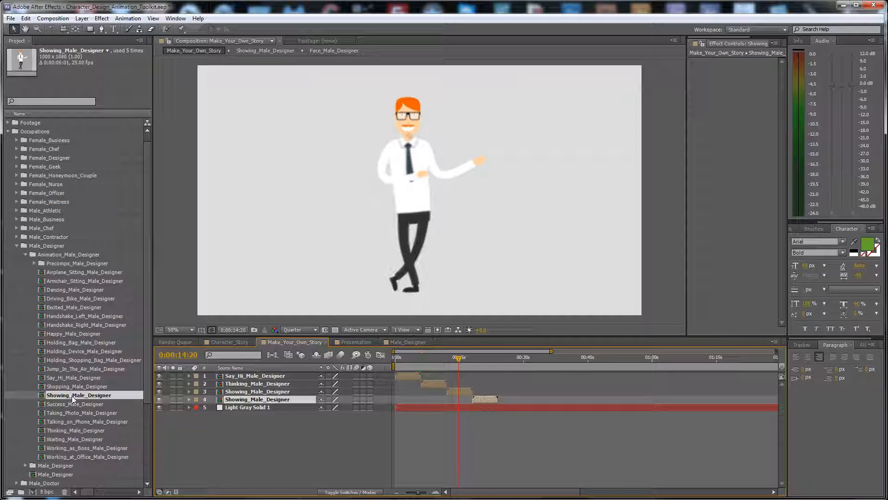
left_click(65, 316)
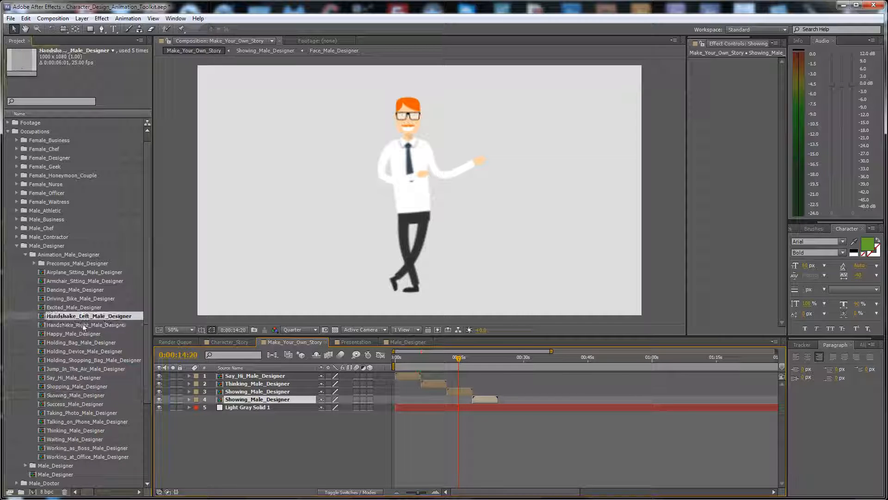
key("ctrl+alt+slash")
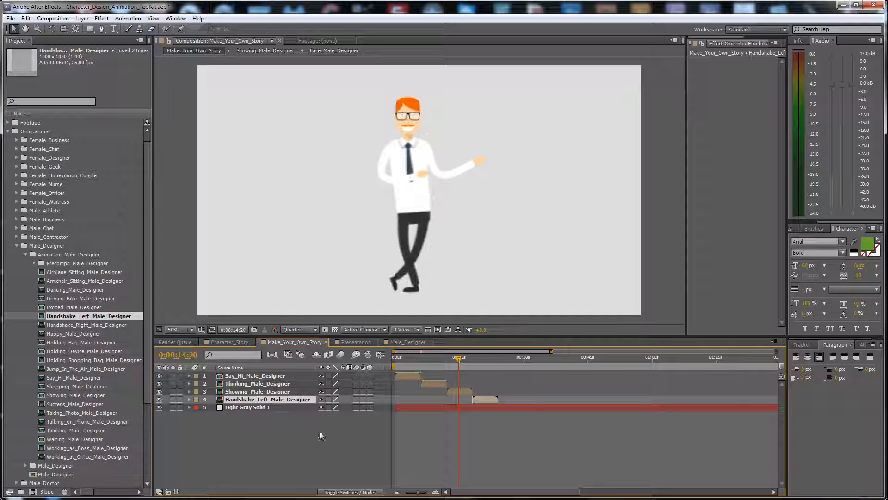
Step: Check the transition into the handshake animation at 0:00:18:02 and play the handshake until about 22 seconds
left_click(484, 360)
key("equal")
key("equal")
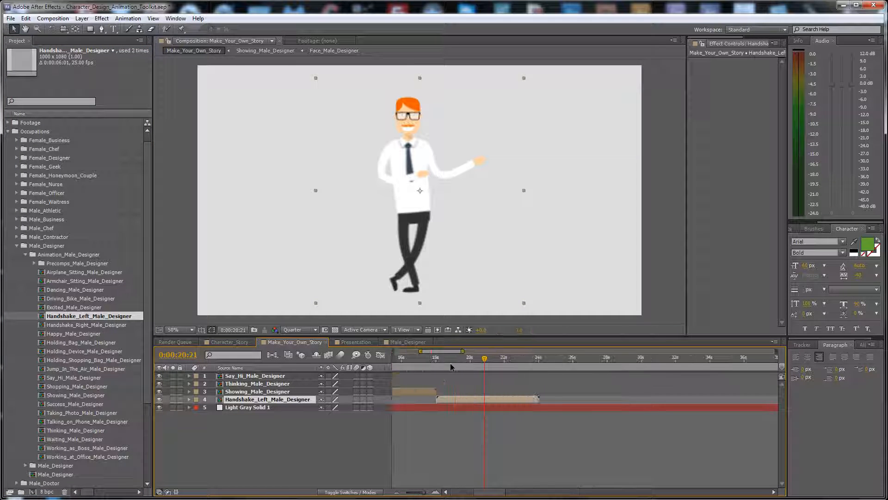
left_click(437, 361)
key("equal")
key("equal")
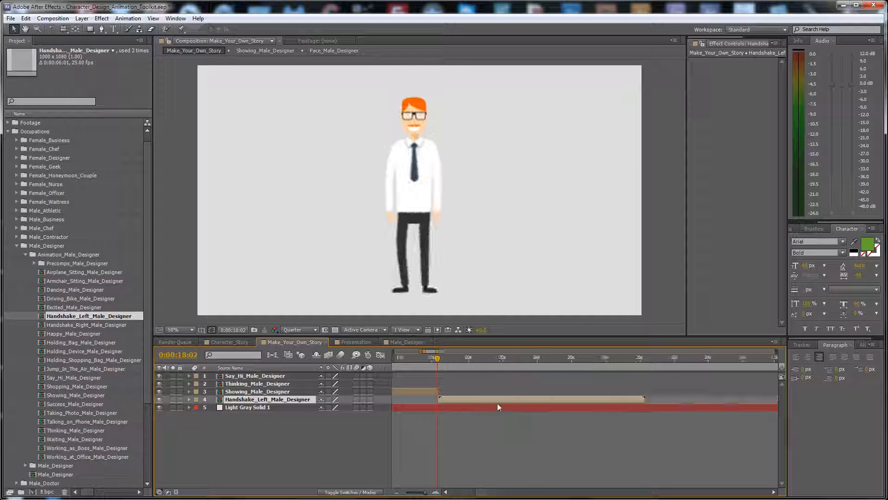
key("minus")
key("minus")
key("minus")
left_click(457, 359)
key("space")
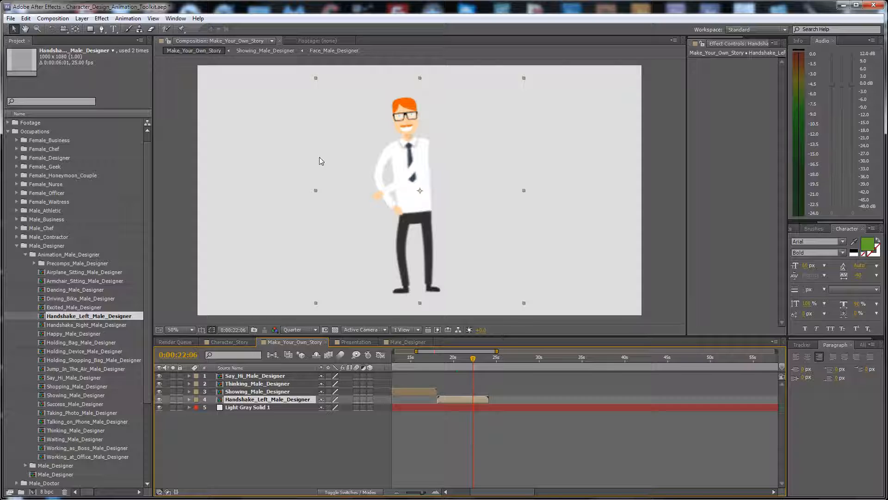
Step: Collapse the Male_Designer folder and expand Male_Business down to its Animation_Male_Business compositions
left_click(18, 247)
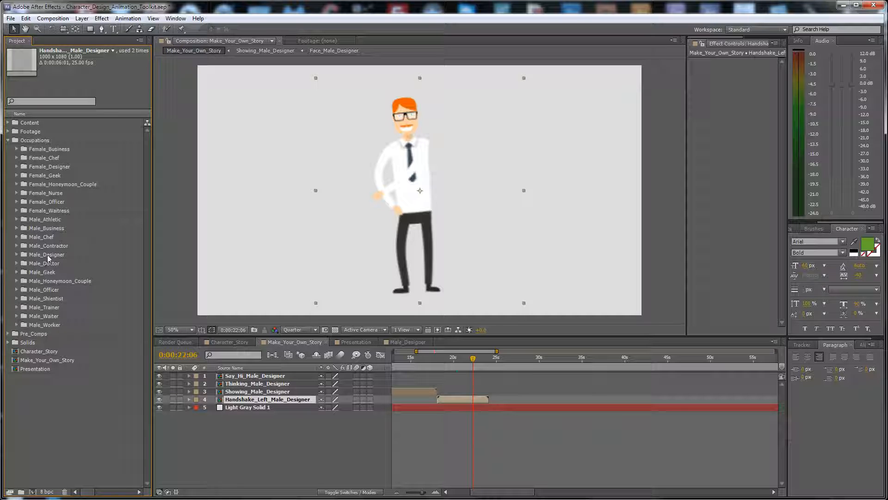
left_click(40, 290)
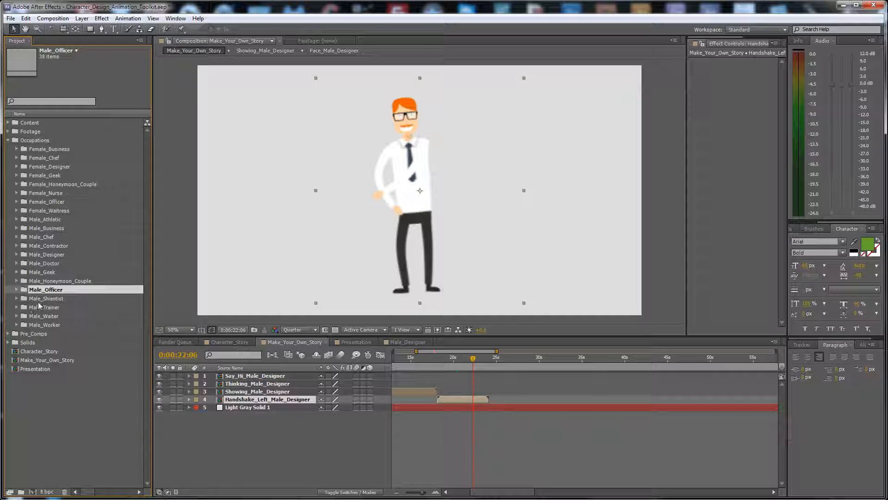
left_click(41, 228)
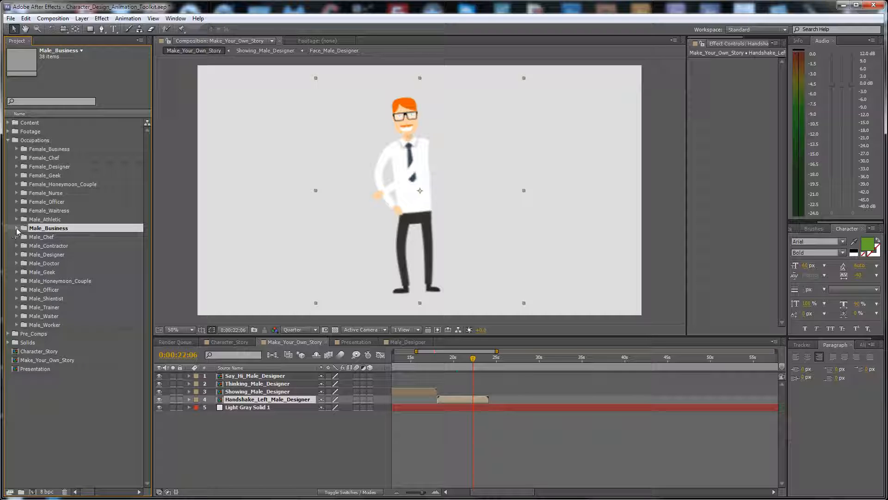
left_click(17, 228)
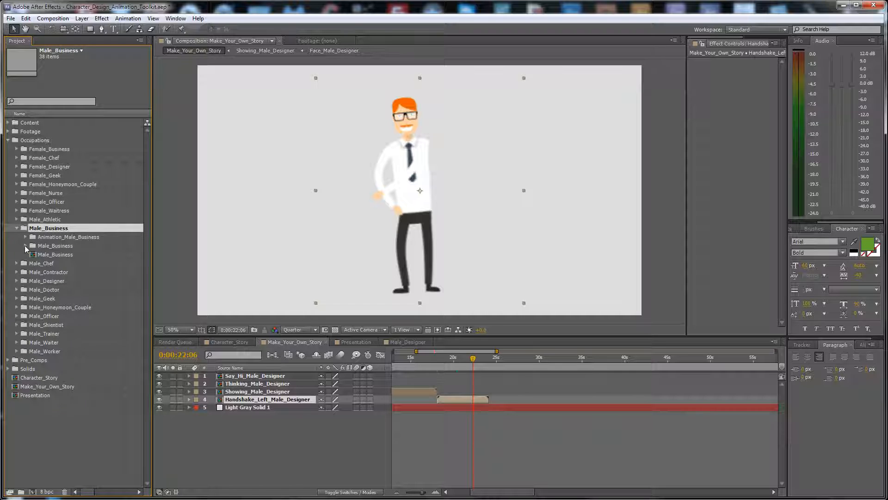
left_click(25, 236)
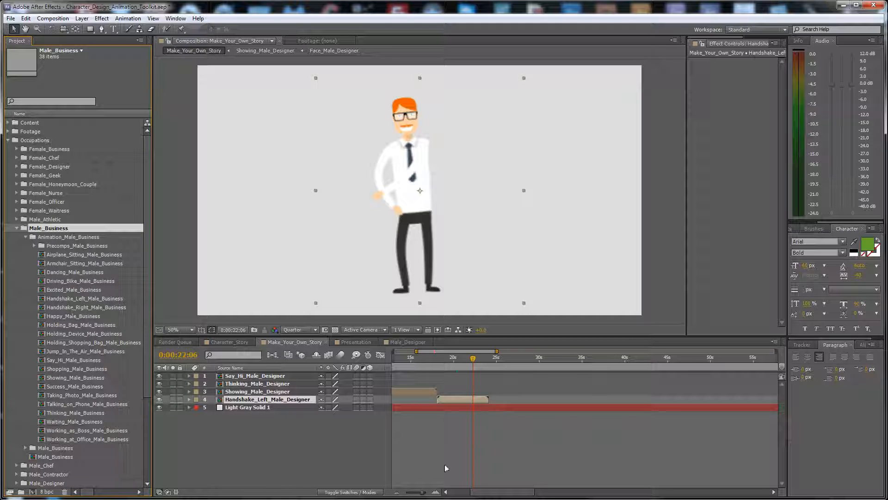
Step: Replace a duplicate of the handshake layer with Handshake_Right_Male_Business, place the businessman left of the designer, and preview from 0:00:18:02
left_click(457, 401)
key("ctrl+d")
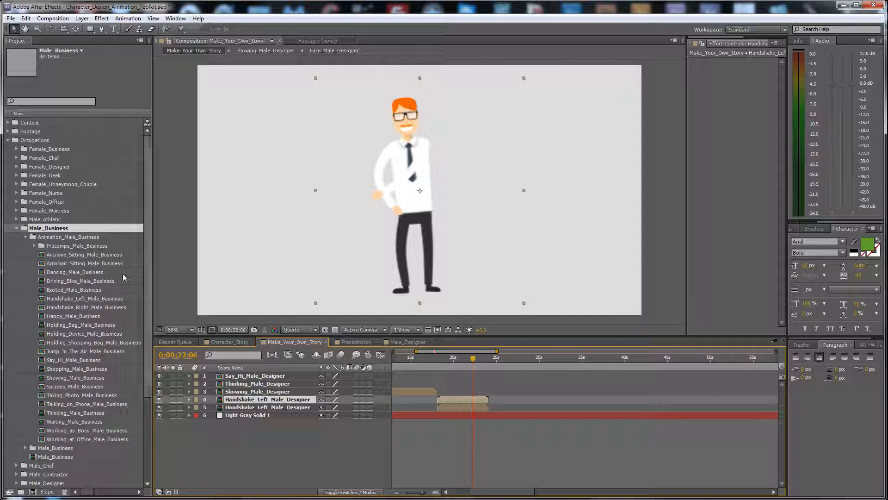
left_click_drag(87, 308, 287, 428)
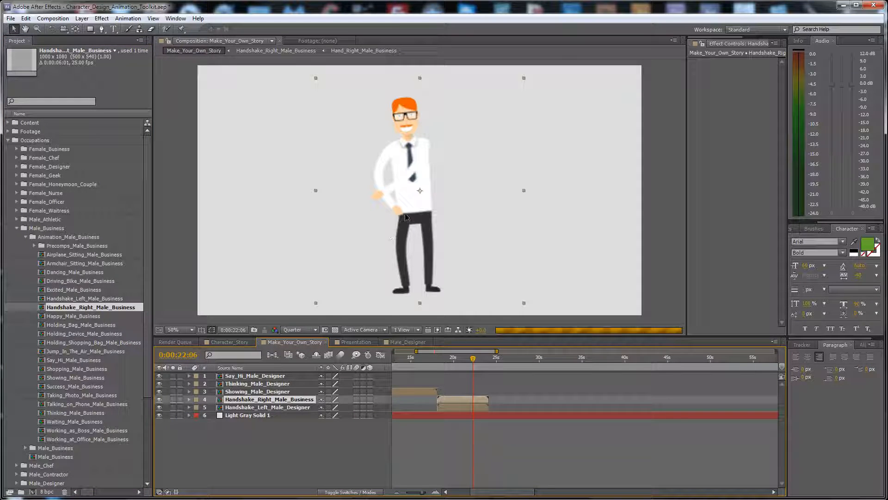
left_click_drag(407, 212, 311, 206)
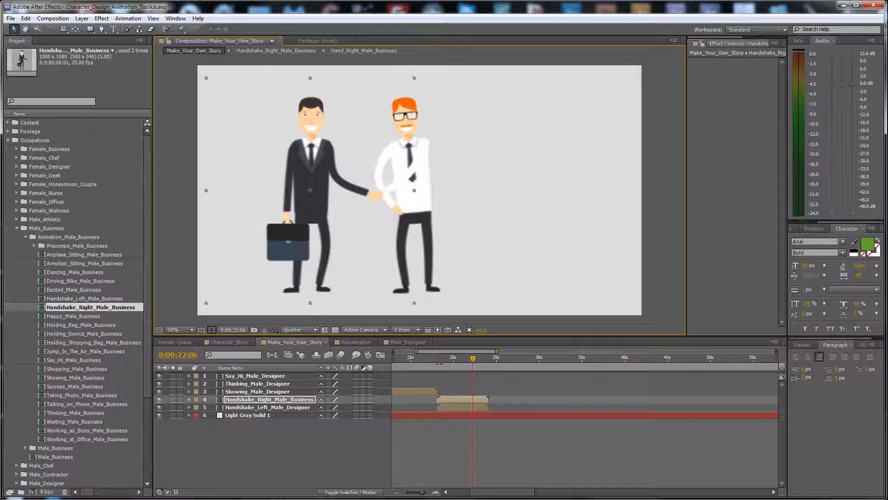
mouse_move(434, 358)
left_mouse_down()
mouse_move(483, 365)
mouse_move(433, 362)
mouse_move(442, 367)
left_mouse_up()
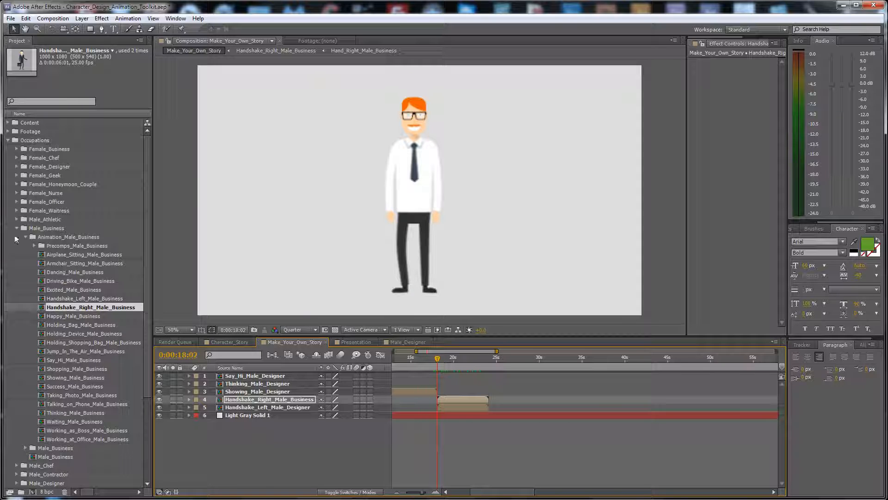
Step: Collapse the Occupations folder and open the Color_Control composition from the Content folder
left_click(16, 228)
left_click(8, 140)
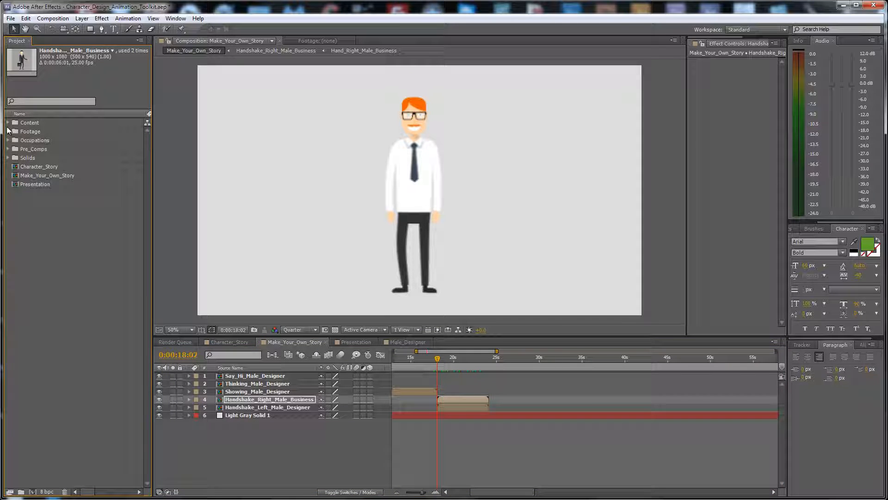
left_click(8, 122)
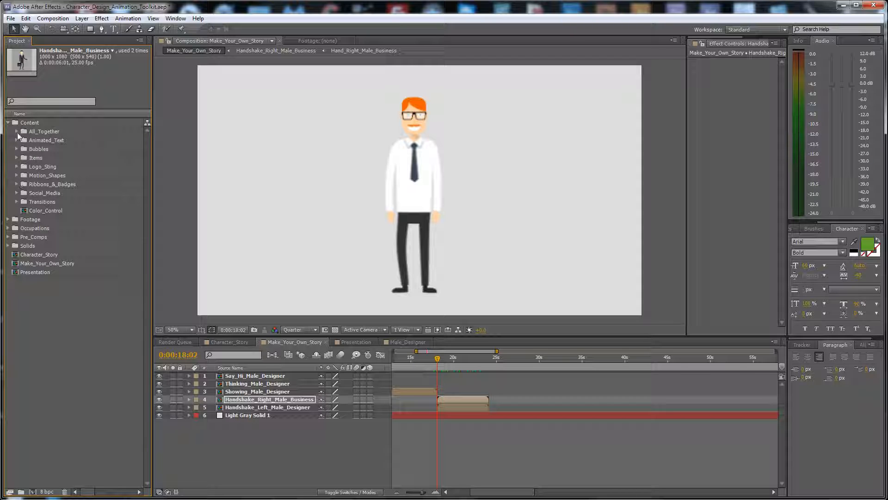
left_click(16, 132)
left_click(16, 132)
double_click(38, 211)
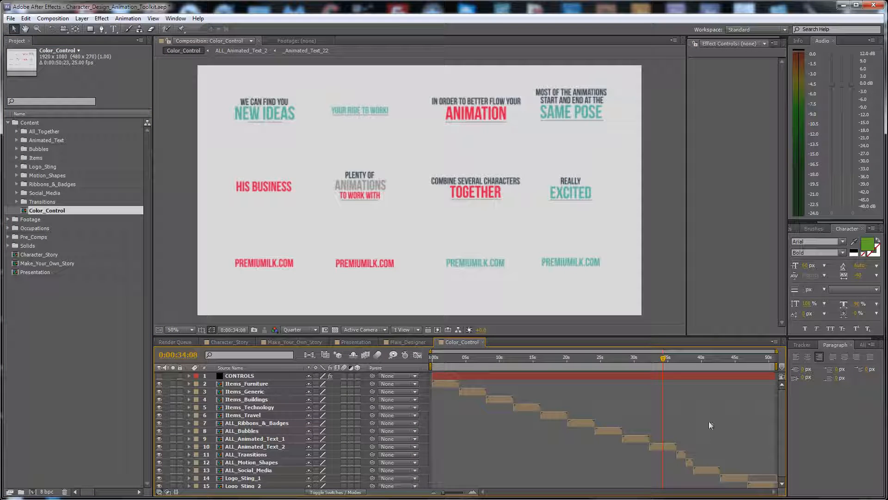
Step: Preview the Color_Control elements, including furniture at 0:00:02:00, the logo at 0:00:44:15, animated text at 0:00:35:03 and transitions at 0:00:36:24
left_click_drag(481, 363, 444, 361)
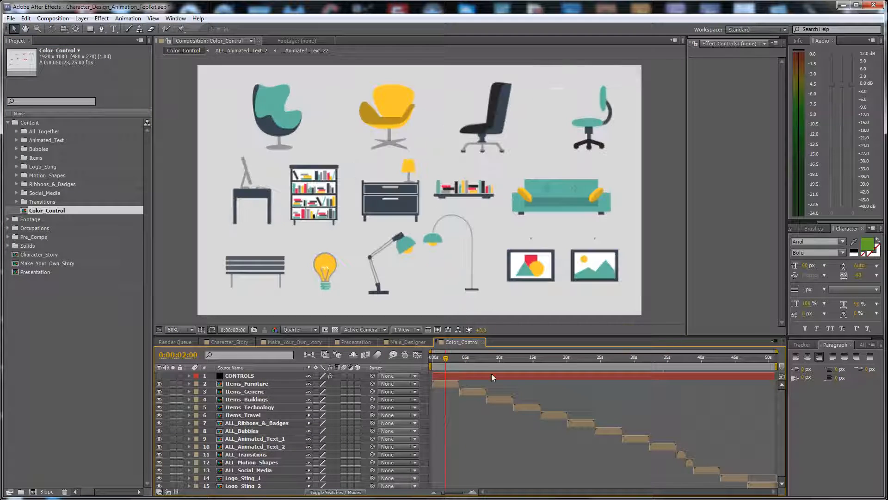
left_click(733, 357)
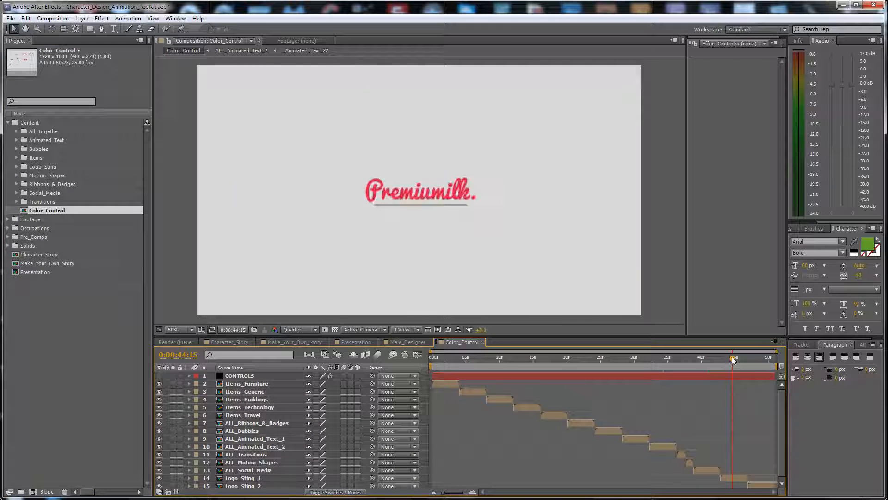
left_click_drag(689, 358, 668, 357)
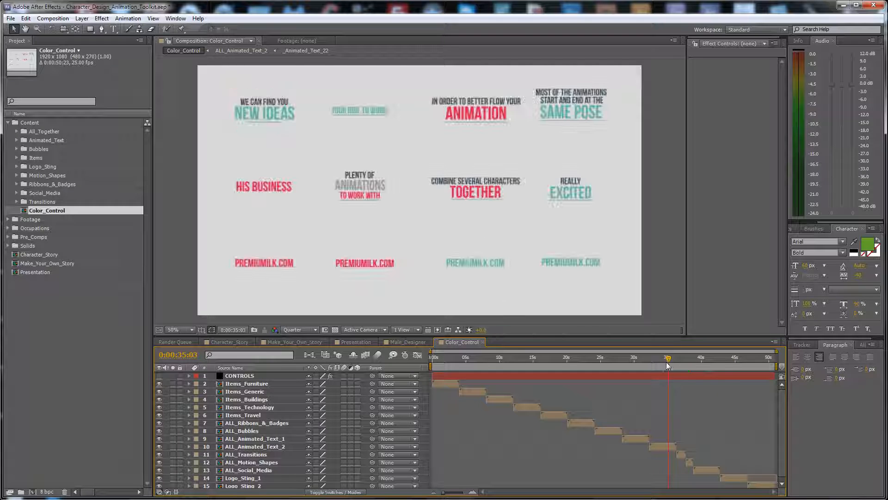
scroll(584, 452, "down", 1)
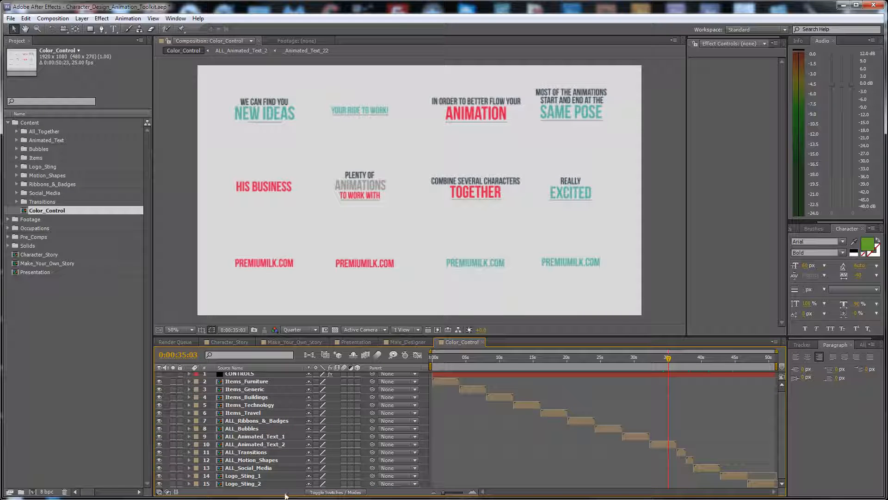
left_click(270, 453)
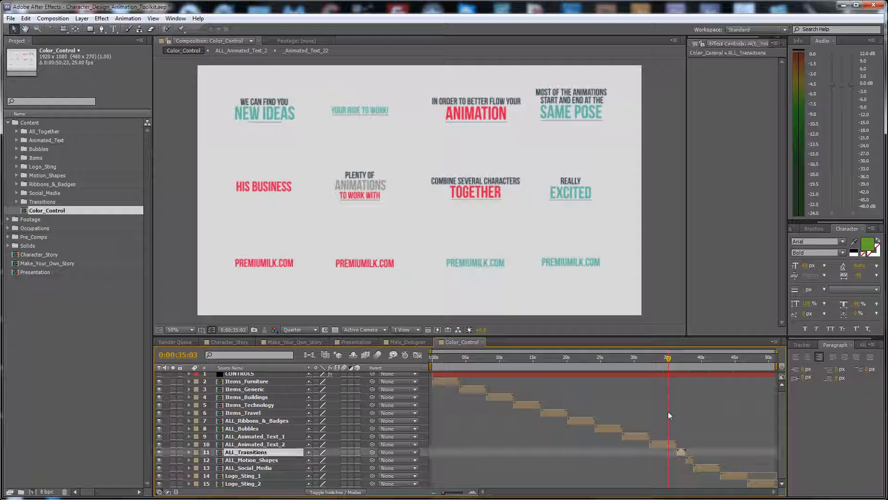
left_click(681, 359)
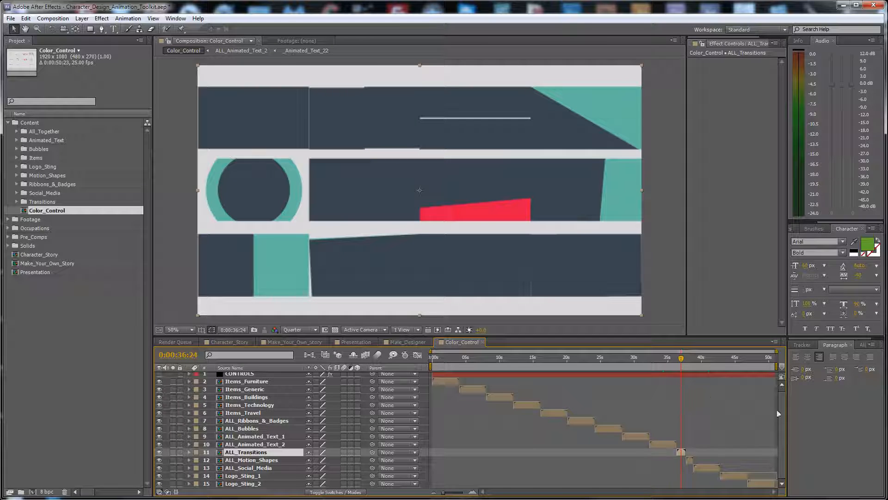
Step: Show the color effects of the CONTROLS layer and widen the area that lists them
scroll(684, 367, "up", 1)
left_click(691, 376)
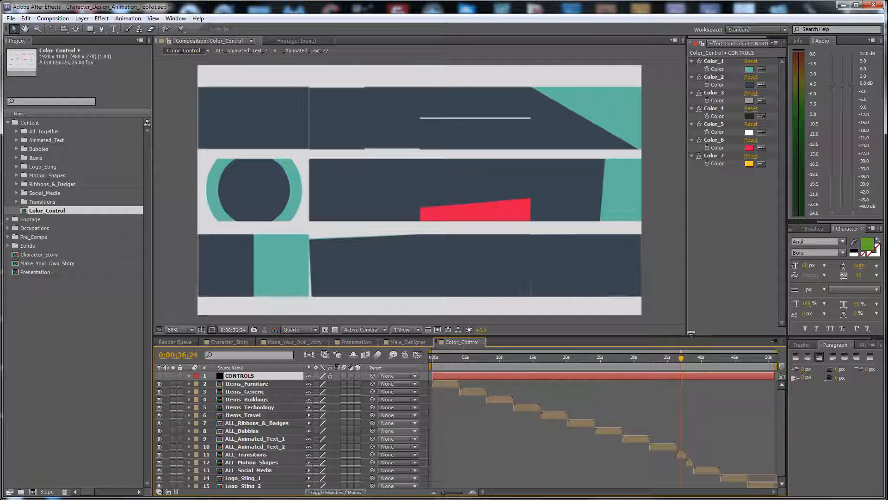
left_click_drag(687, 207, 667, 206)
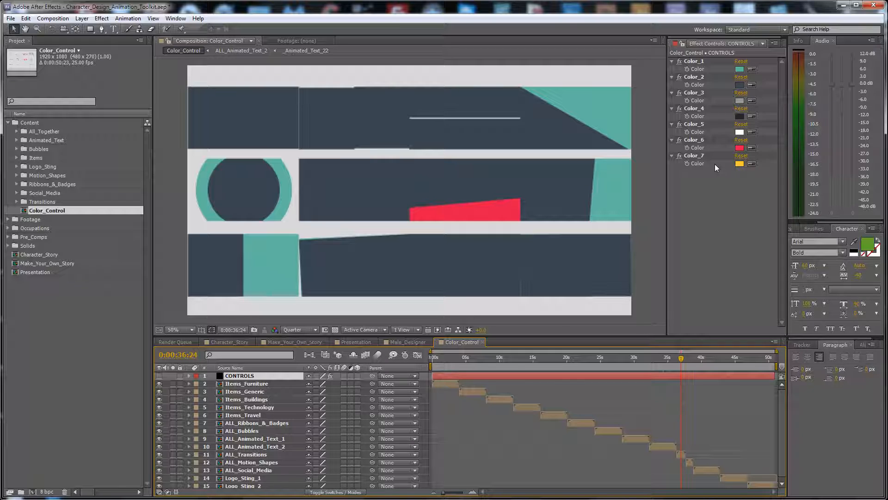
Step: Change Color_1 on the CONTROLS layer to a light green at 0:00:13:15 and check the recolored animated text at 0:00:34:16
left_click(523, 358)
left_click(526, 407)
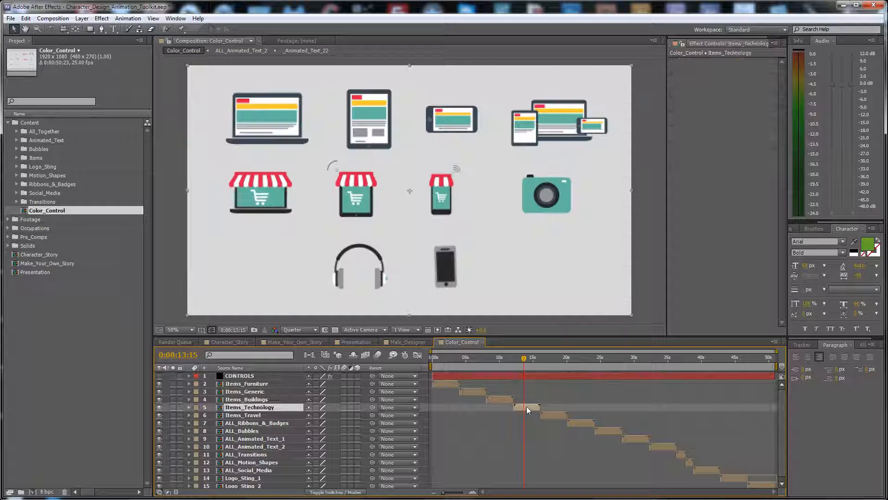
left_click(539, 378)
left_click(739, 69)
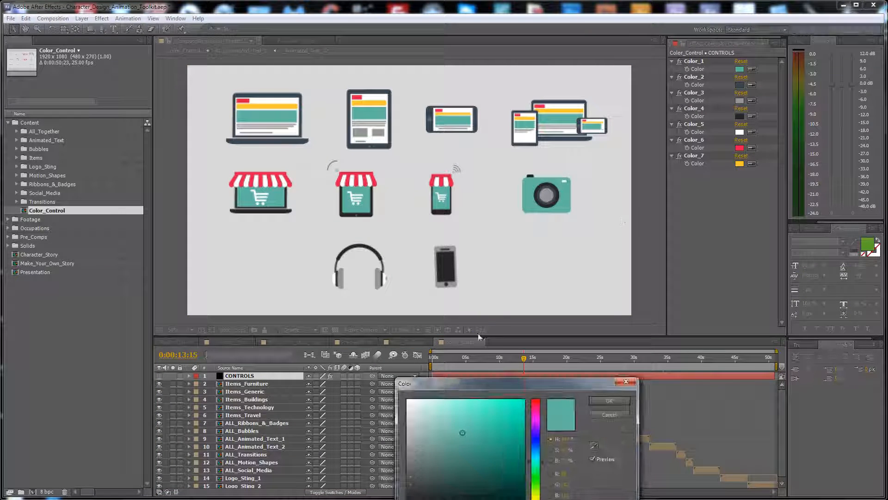
left_click_drag(537, 470, 536, 487)
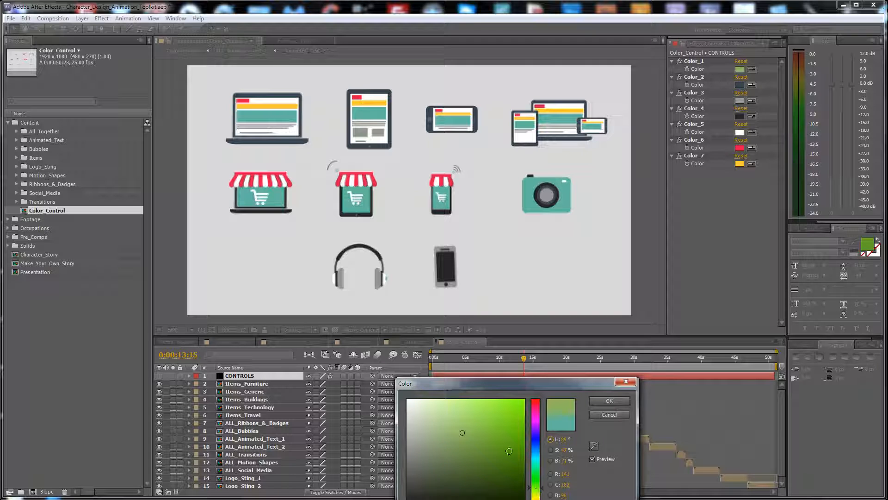
left_click(476, 416)
left_click(596, 401)
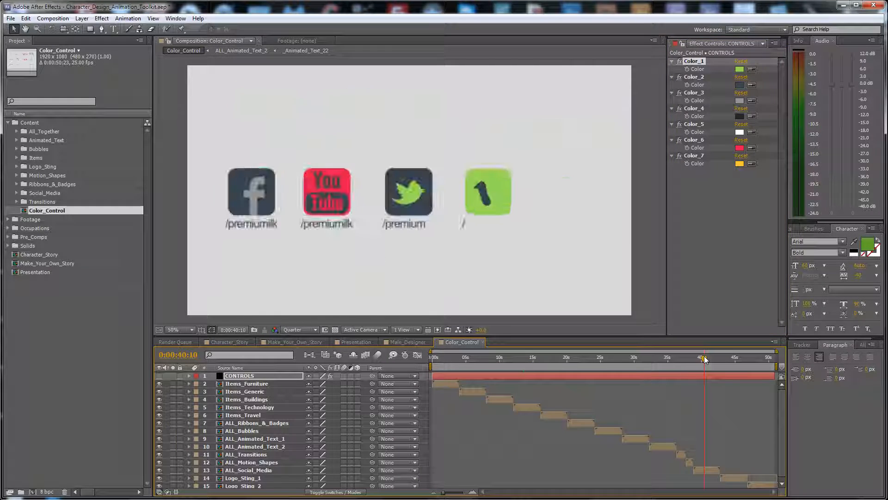
left_click(667, 359)
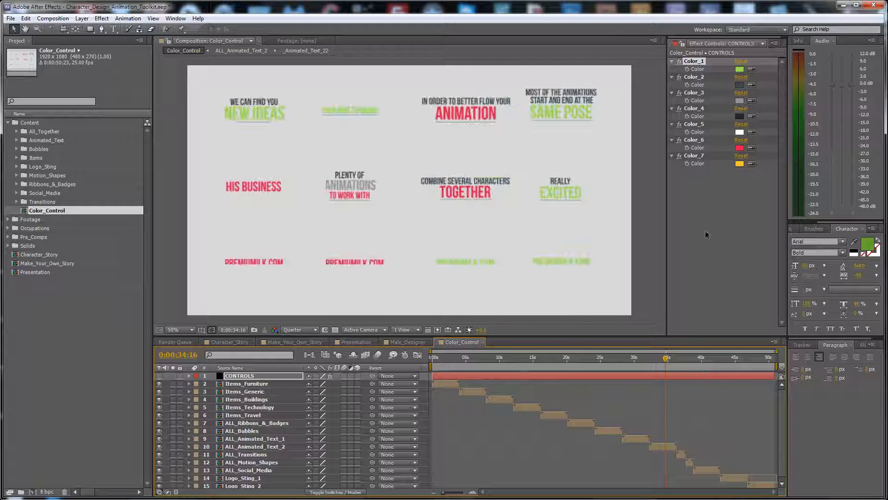
Step: Change Color_6 on the CONTROLS layer to blue and check the recolored items at 0:00:05:06 and furniture at 0:00:01:23
left_click(739, 148)
left_click_drag(537, 465, 537, 449)
left_click(601, 401)
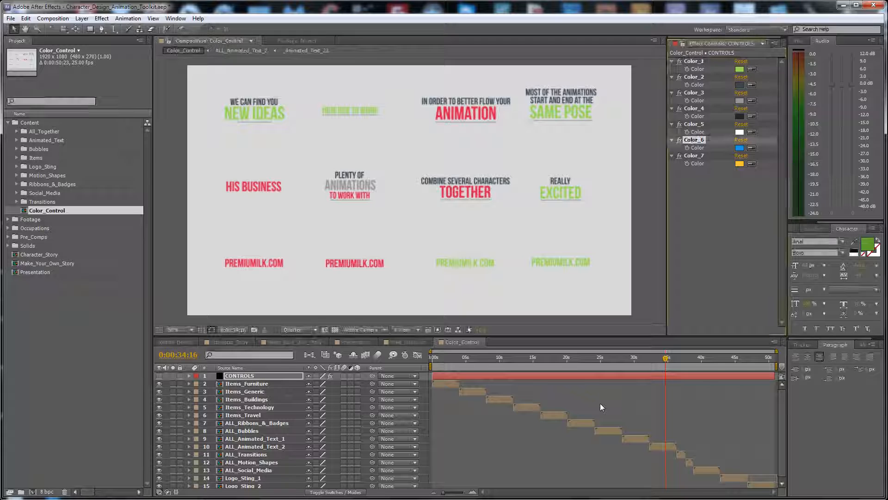
left_click_drag(581, 362, 468, 363)
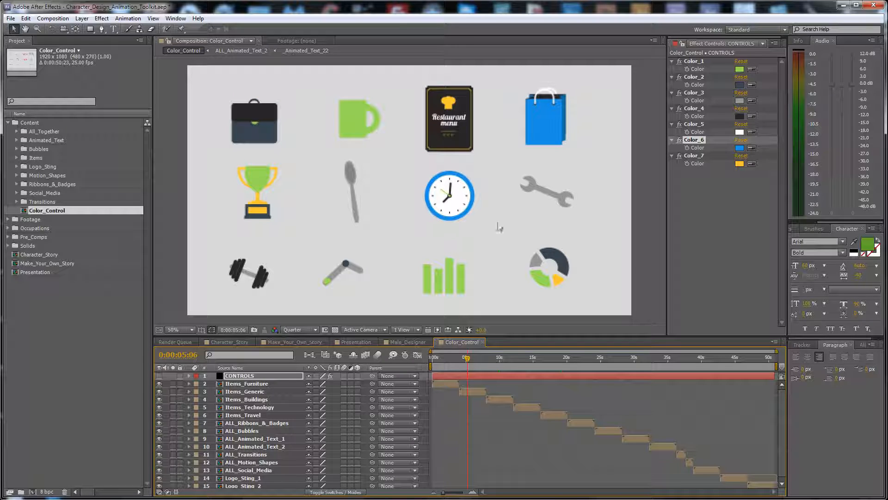
left_click(446, 356)
left_click(444, 383)
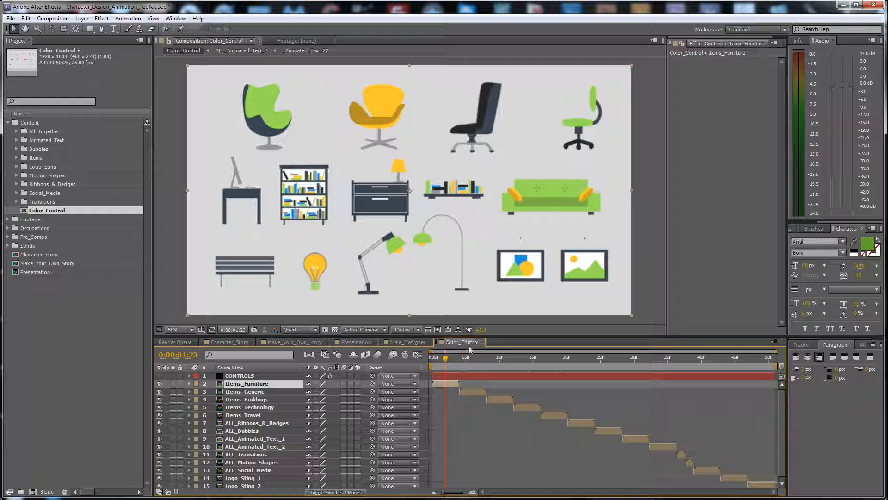
Step: Close the Male_Designer composition and preview the social media elements in Color_Control at 0:00:40:07
left_click(419, 343)
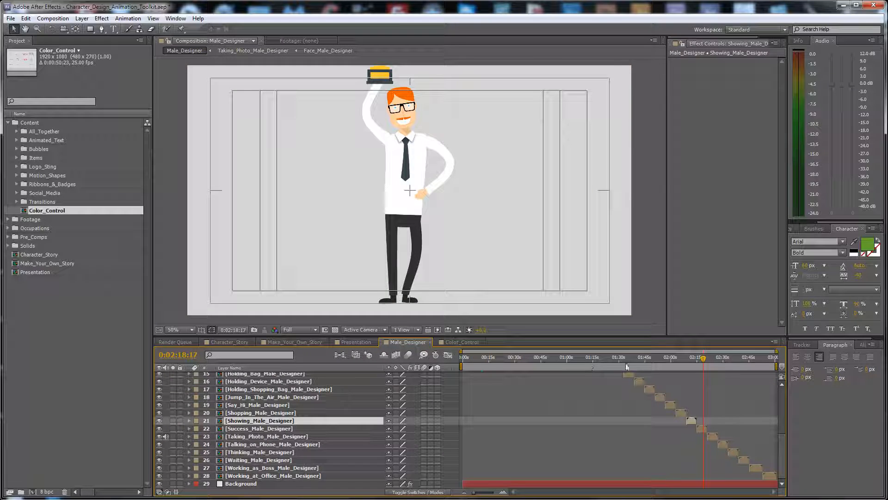
left_click(429, 342)
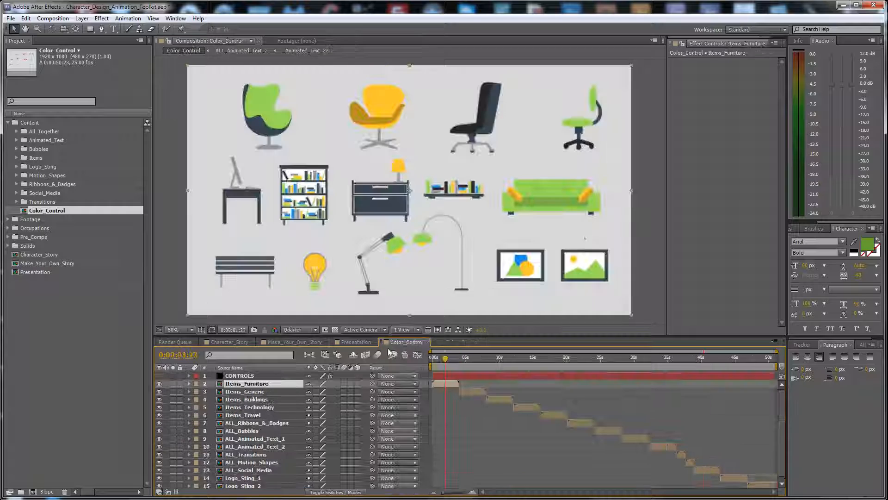
left_click(697, 368)
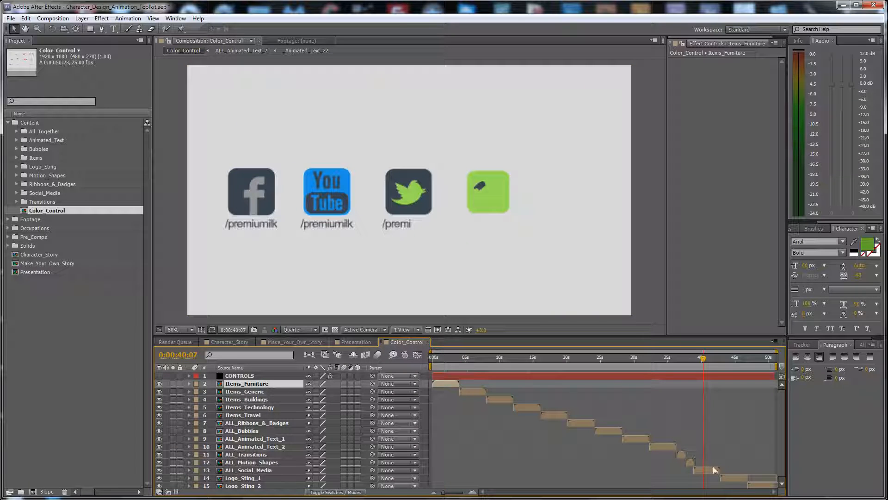
Step: Open the ALL_Transitions composition, preview it at 0:00:00:11 and reveal the source of _Transition1 in the project
left_click(286, 455)
double_click(251, 455)
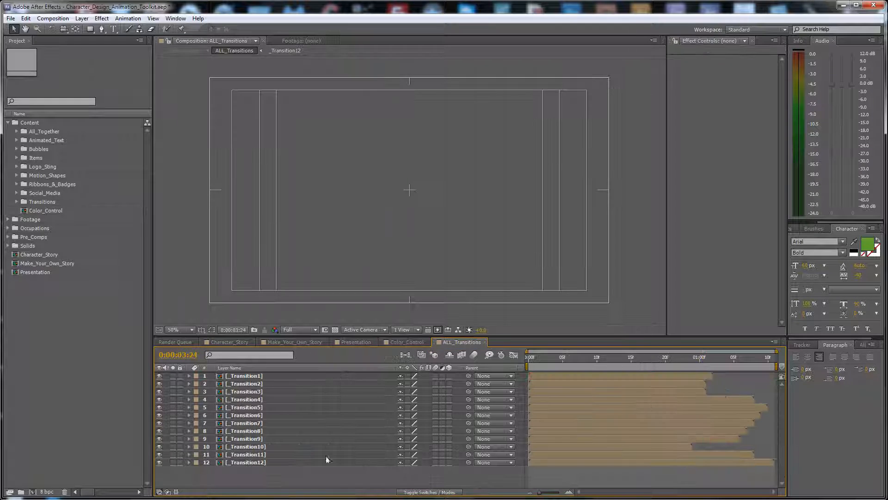
left_click(604, 359)
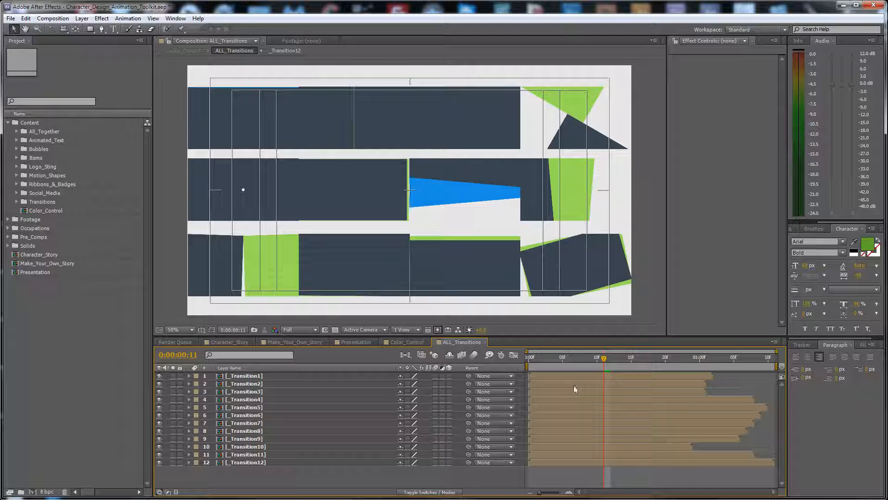
left_click(258, 377)
right_click(255, 377)
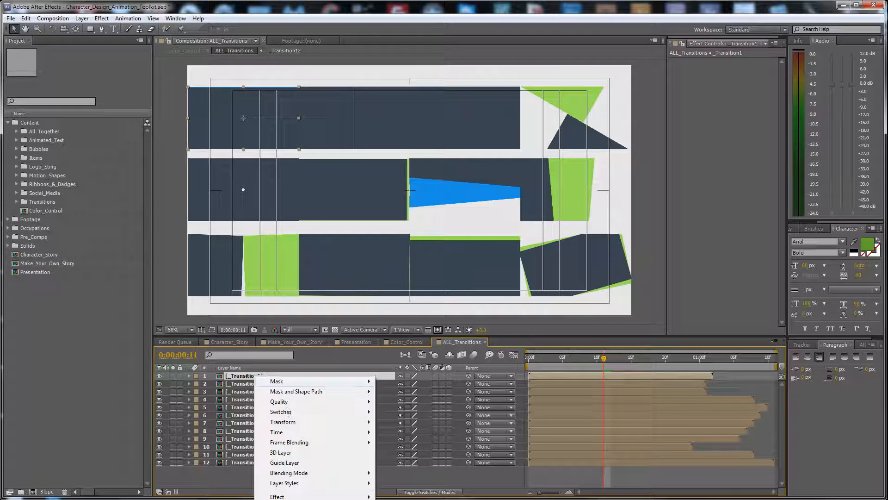
left_click(292, 499)
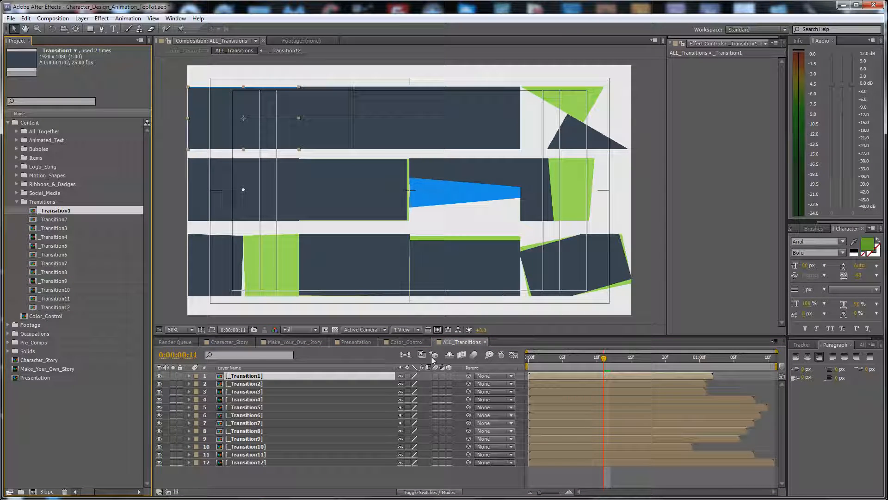
Step: Add _Transition1 to the Make_Your_Own_Story composition directly above the Showing_Male_Designer layer
left_click(407, 342)
left_click(354, 343)
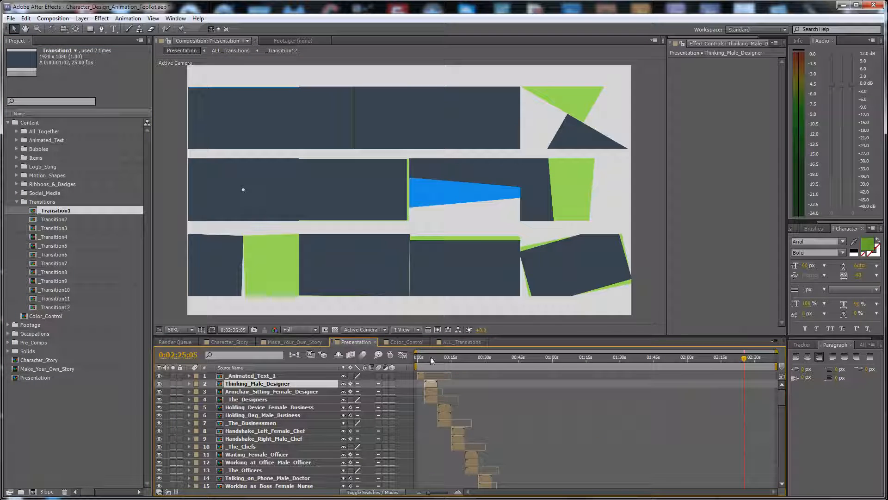
left_click(295, 342)
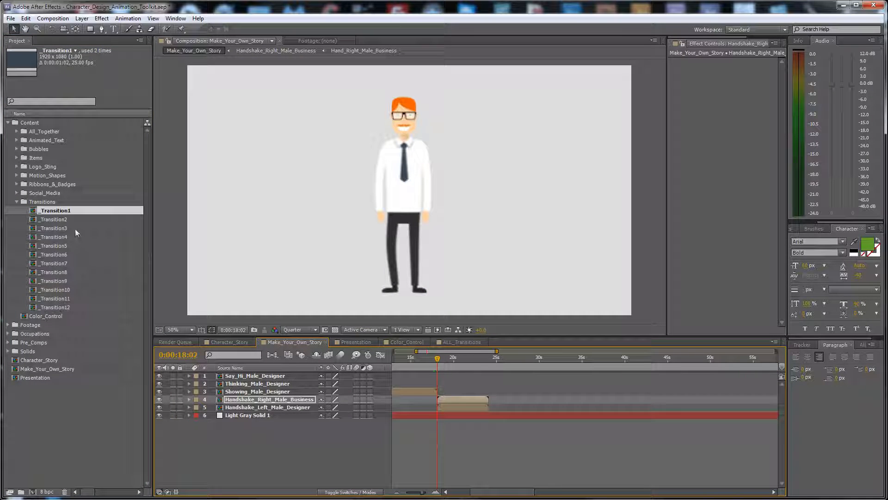
left_click_drag(56, 212, 348, 388)
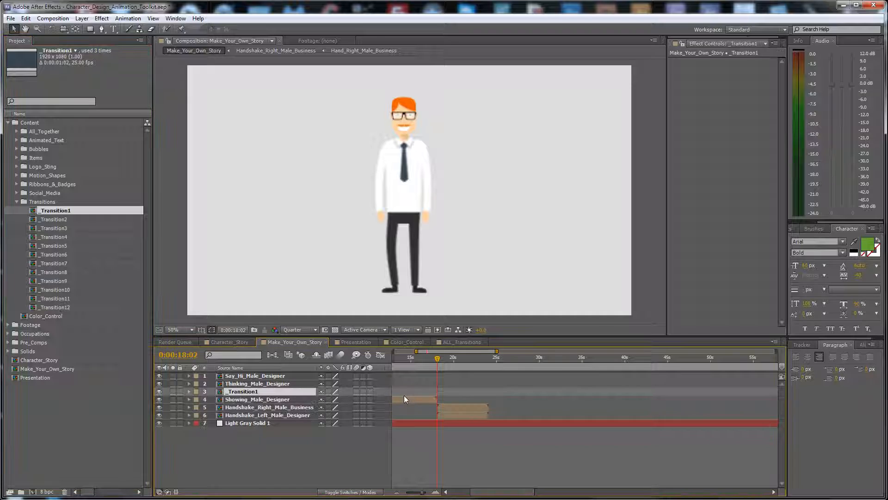
Step: Position the _Transition1 layer over the cut between Showing_Male_Designer and the handshake layers, starting at about 0:00:17:14
key("minus")
key("minus")
key("minus")
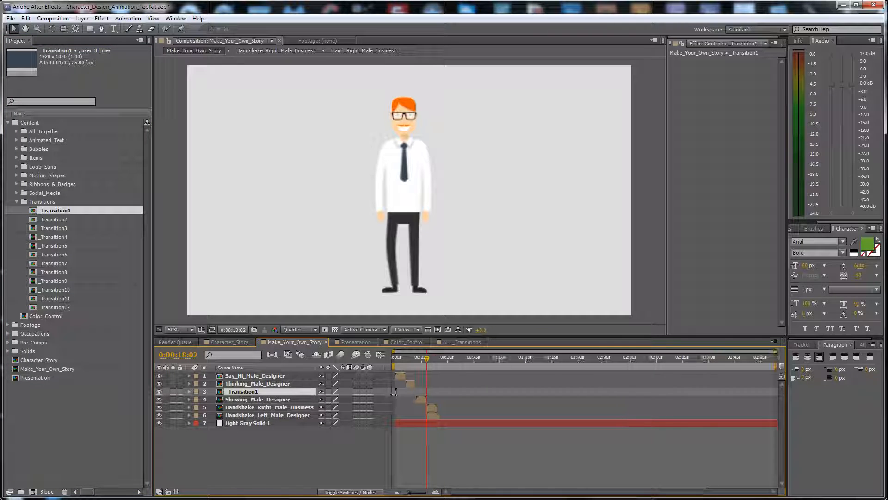
key("equal")
key("equal")
key("equal")
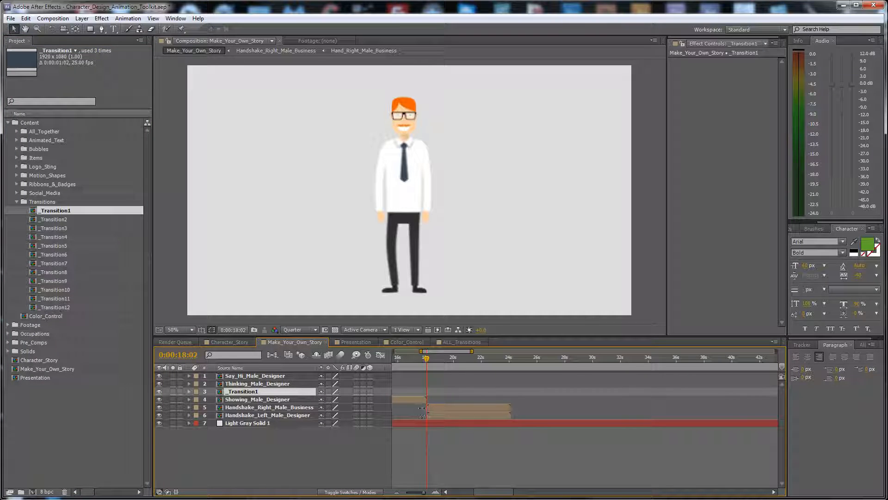
key("minus")
key("minus")
key("minus")
key("Home")
key("equal")
key("equal")
key("equal")
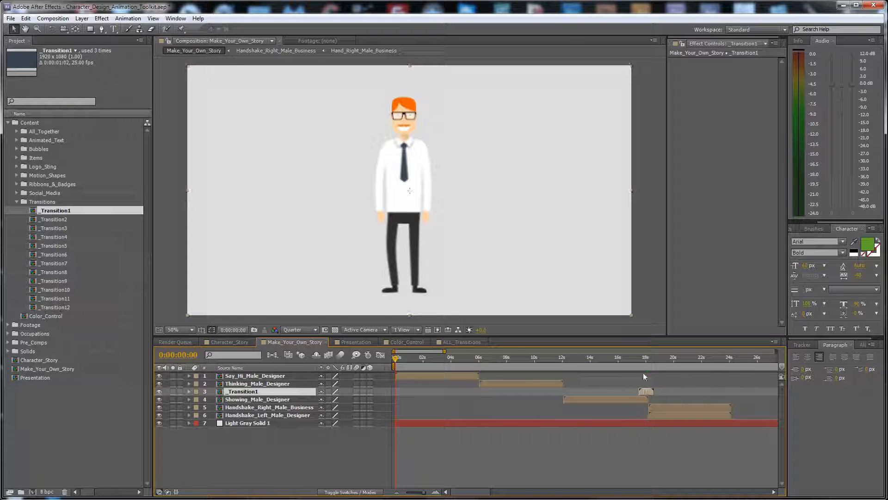
Step: Play the transition into the handshake from 0:00:17:14 and check the scene at 0:00:19:15
left_click(640, 358)
key("space")
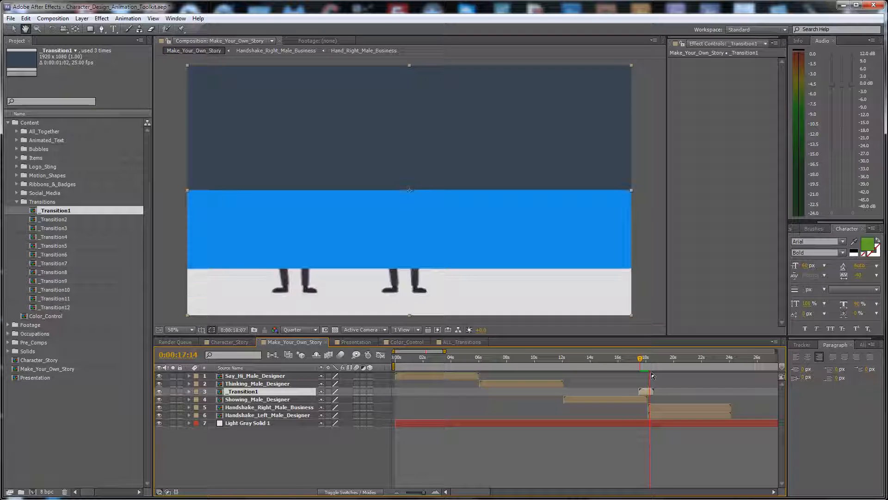
left_click(668, 359)
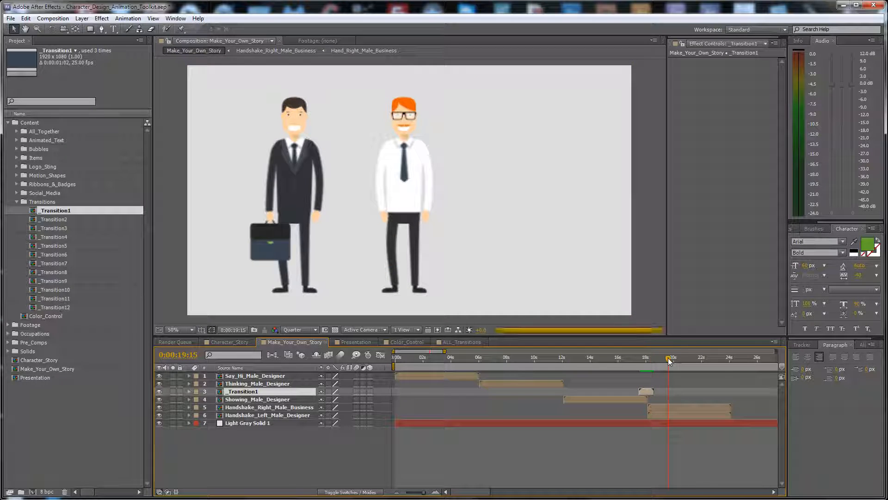
Step: Add _Bubble_3 from the Bubbles folder as the top layer, starting over the second half of Say_Hi_Male_Designer
key("minus")
left_click_drag(564, 359, 493, 361)
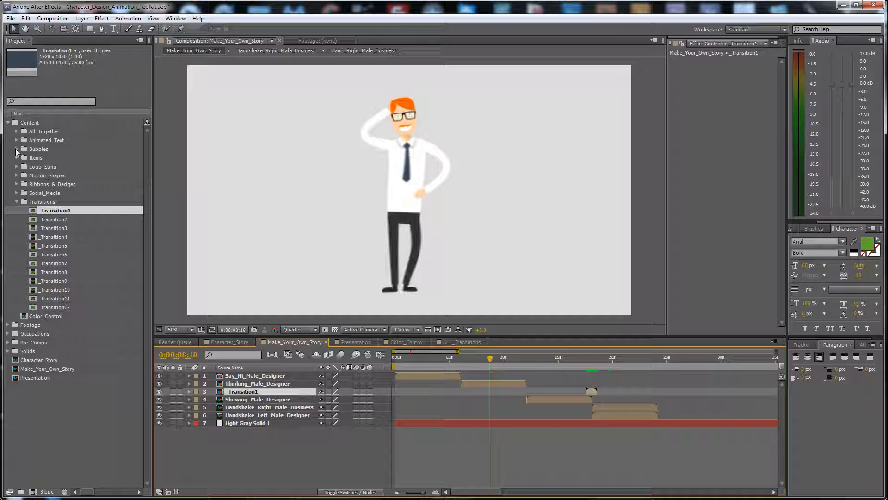
left_click(16, 149)
left_click(56, 176)
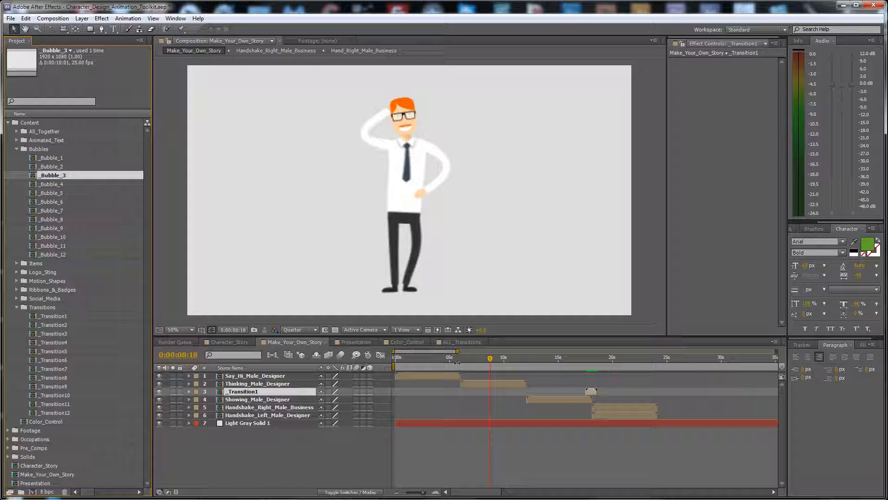
left_click_drag(49, 180, 460, 386)
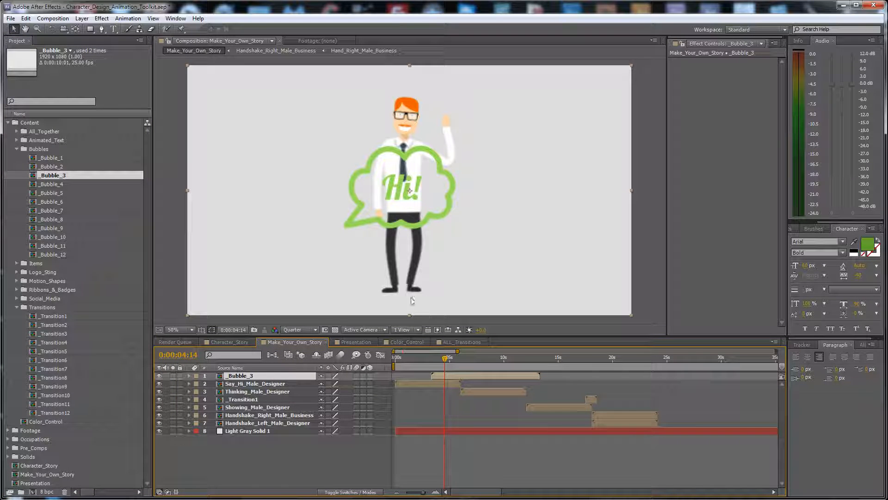
Step: Scale _Bubble_3 to 50% and move it up beside the designer's raised hand
key("s")
left_click(332, 384)
type("50")
key("Return")
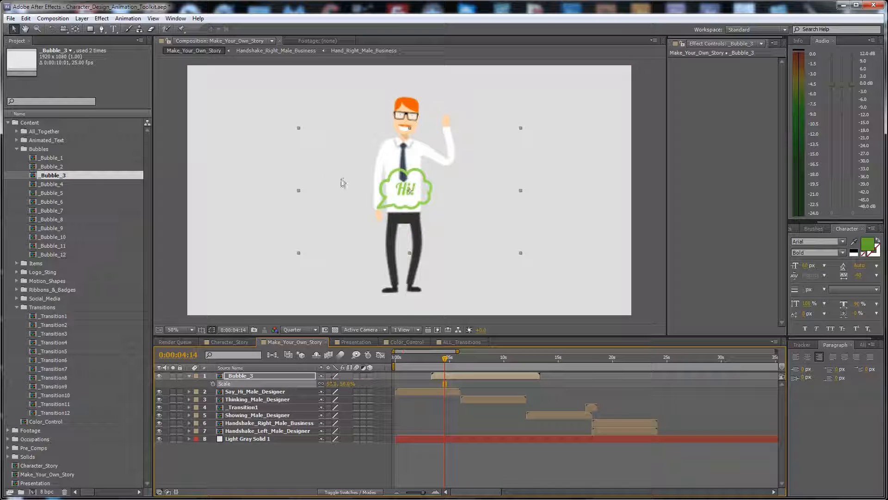
left_click_drag(393, 209, 472, 120)
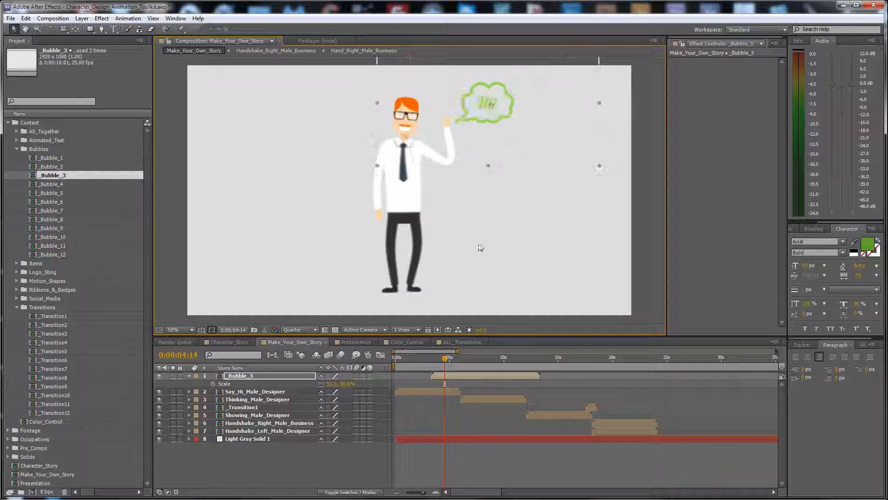
Step: Preview the bubble animation from 0:00:03:13 and shift the _Bubble_3 layer earlier to start at about 2 seconds
left_click_drag(427, 361, 448, 364)
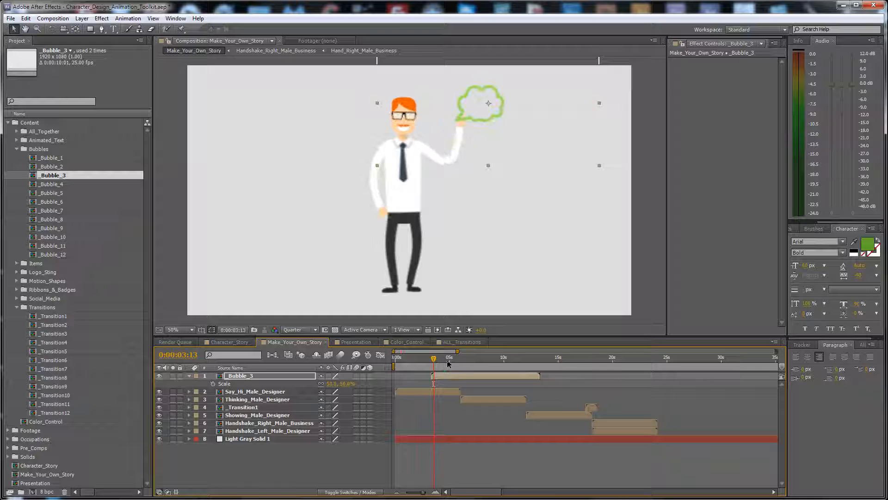
key("space")
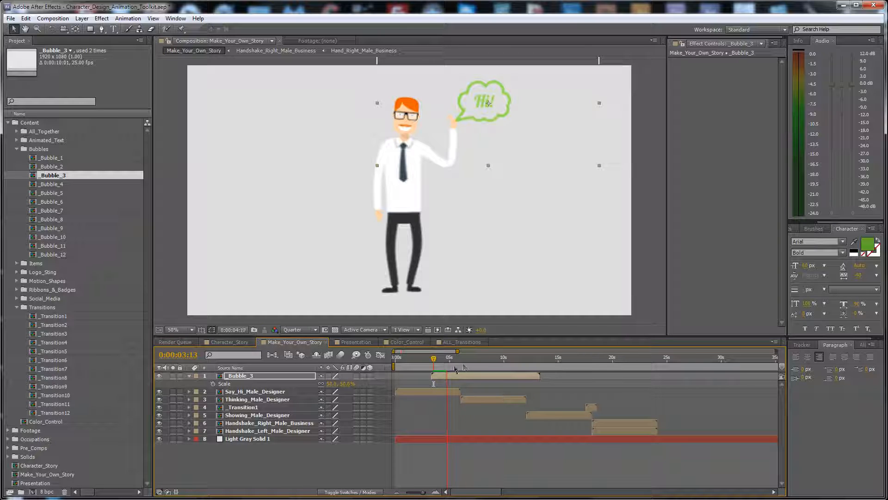
left_click_drag(507, 380, 465, 386)
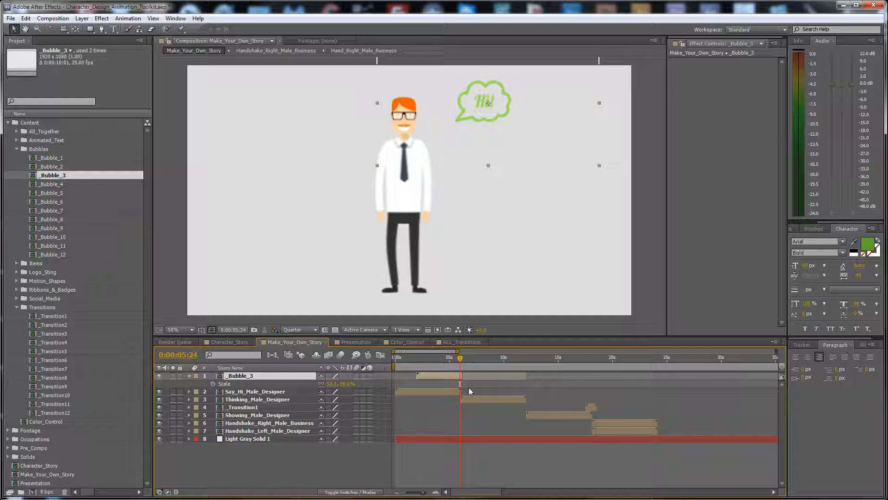
Step: Trim the end of _Bubble_3 at 0:00:06:01, where Thinking_Male_Designer begins, and collapse the layer's properties
key("equal")
key("equal")
key("equal")
key("equal")
left_click(473, 358)
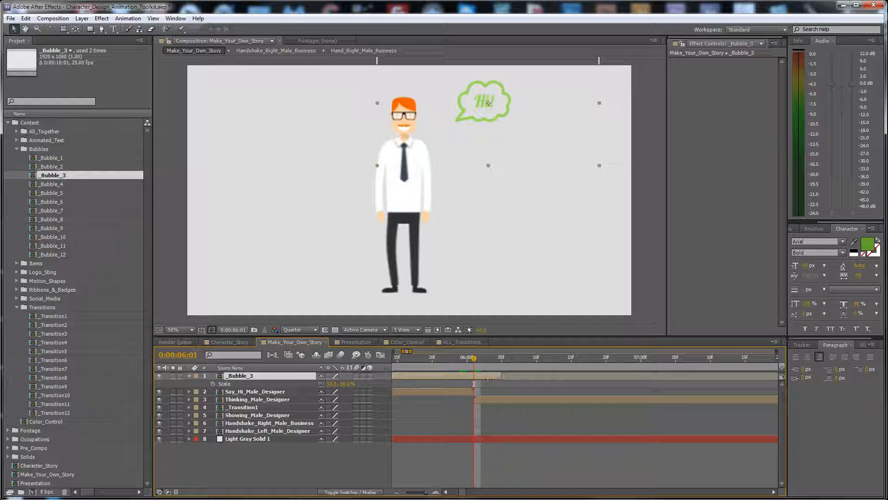
left_click_drag(488, 379, 474, 379)
key("minus")
key("minus")
key("minus")
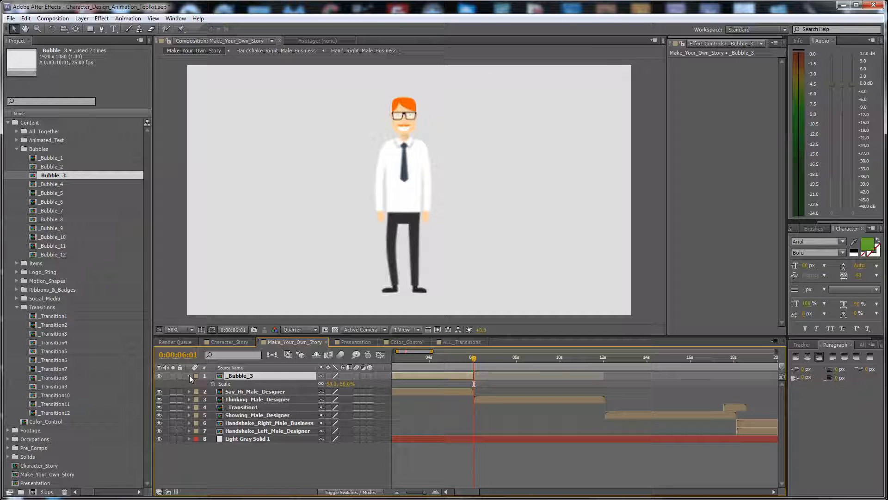
left_click(190, 376)
Step: Go to 0:00:05:21 and add _Eight_Lines_1_Color_1 from the Motion_Shapes folder as the top layer
key("Page_Up")
key("Page_Up")
key("Page_Up")
key("Page_Up")
key("Page_Up")
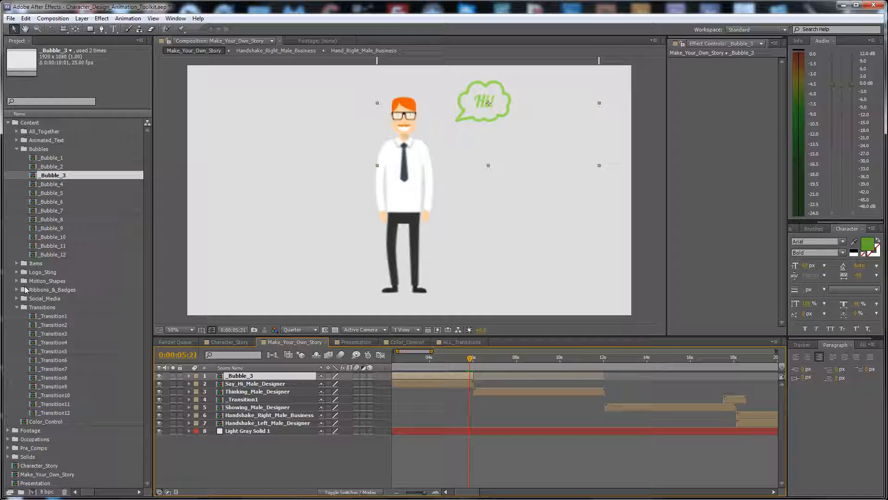
left_click(16, 281)
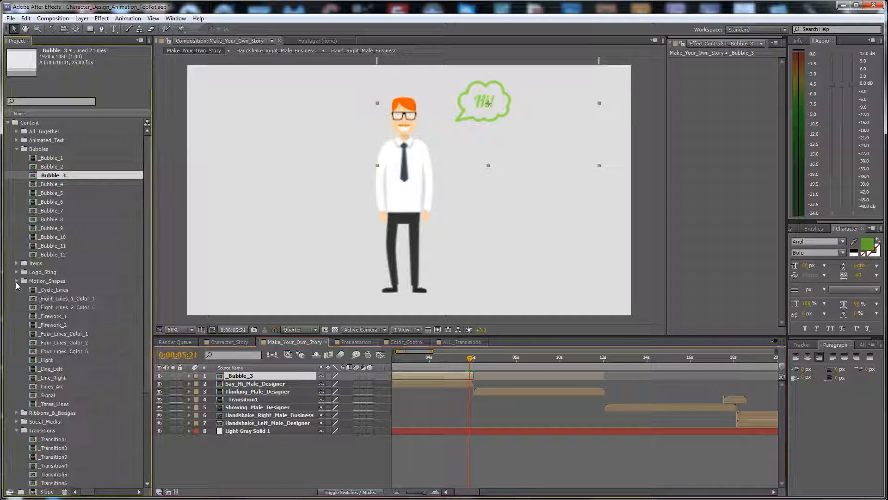
left_click(59, 301)
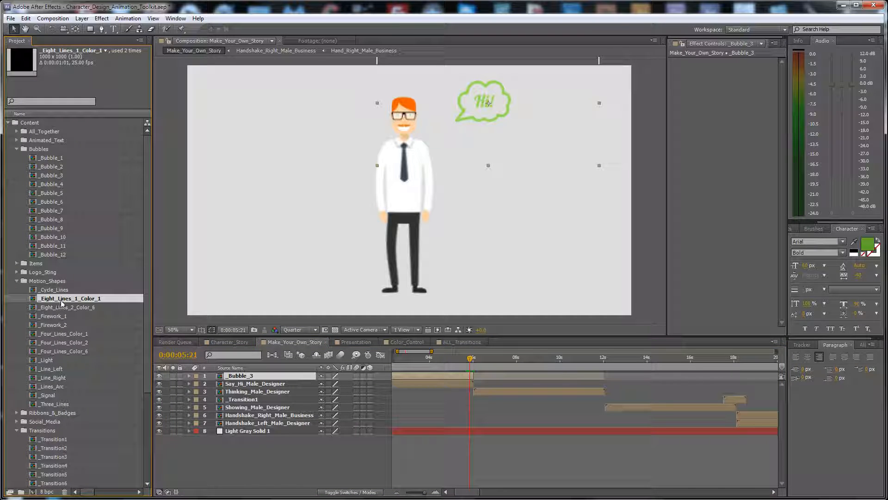
left_click_drag(61, 300, 398, 379)
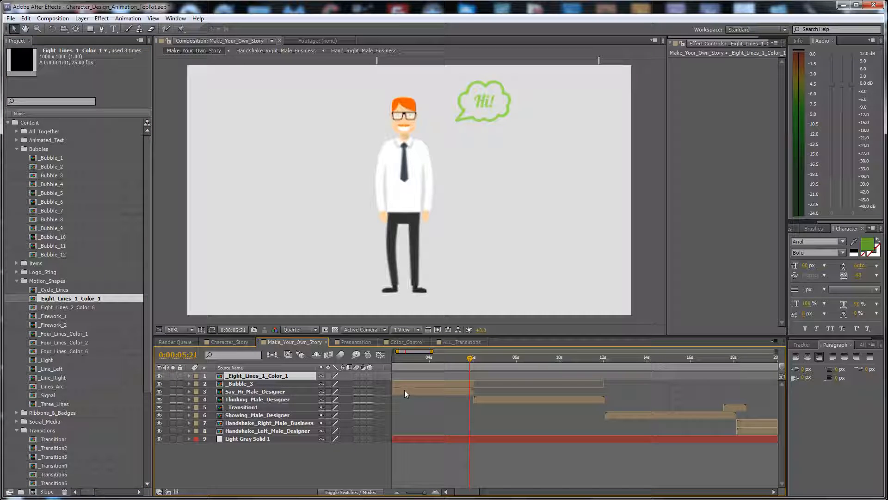
Step: Align the start of _Eight_Lines_1_Color_1 with the end of _Bubble_3 and play back the moment the bubble disappears
key("[")
key("equal")
key("equal")
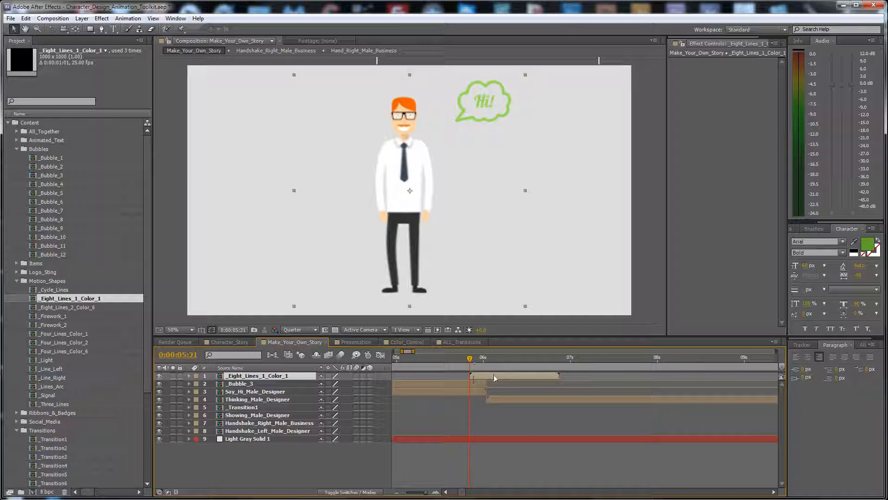
key("space")
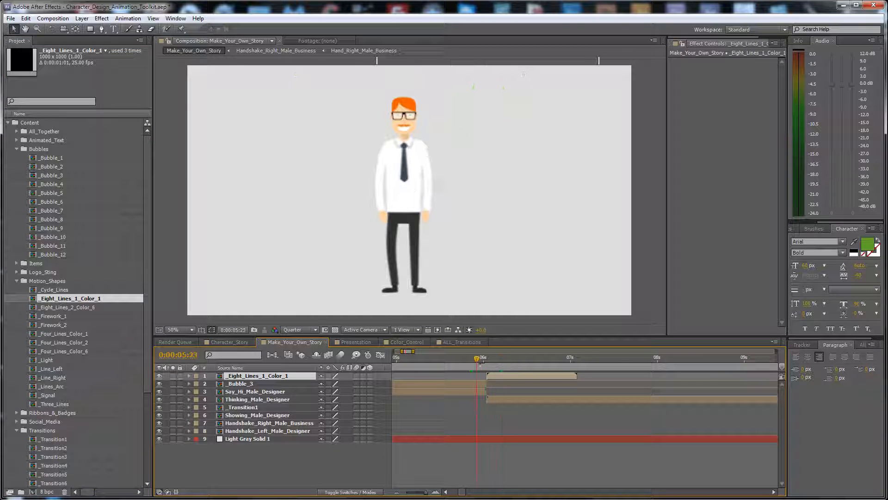
Step: Set the preview resolution to Full and shift the _Eight_Lines_1_Color_1 layer earlier so it starts before _Bubble_3 ends
left_click(304, 331)
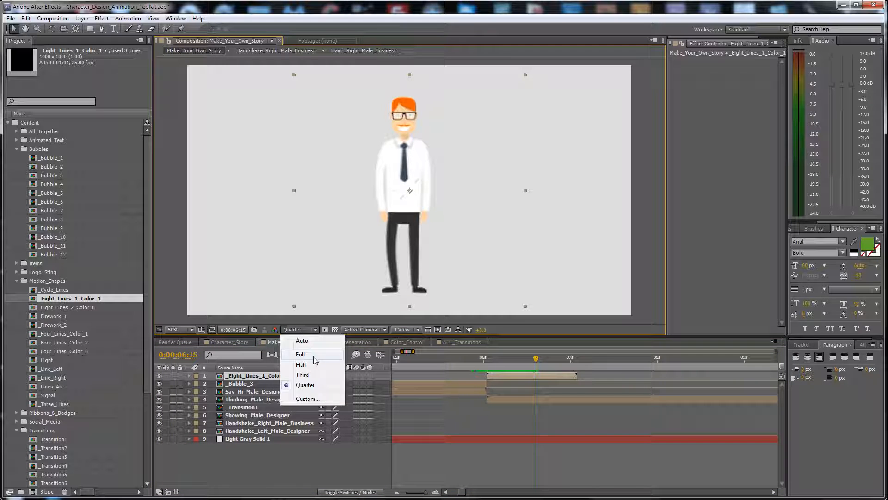
left_click(313, 356)
left_click_drag(520, 377, 493, 378)
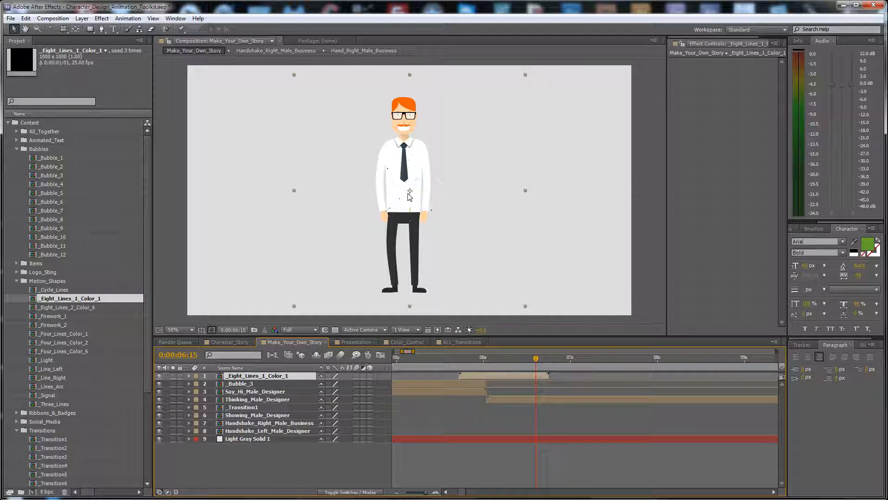
Step: Move the _Eight_Lines_1_Color_1 graphic up beside the man's head, checking its placement at 0:00:06:00
left_click_drag(410, 197, 460, 129)
left_click(484, 358)
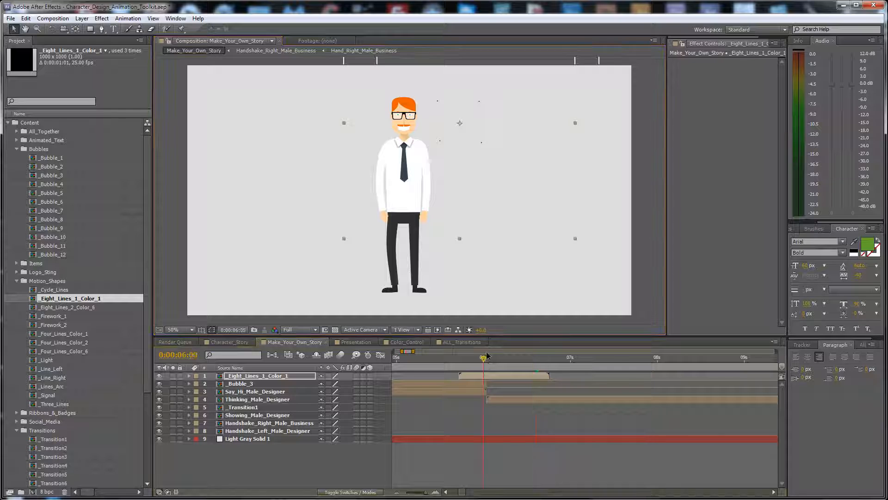
left_click_drag(466, 140, 491, 119)
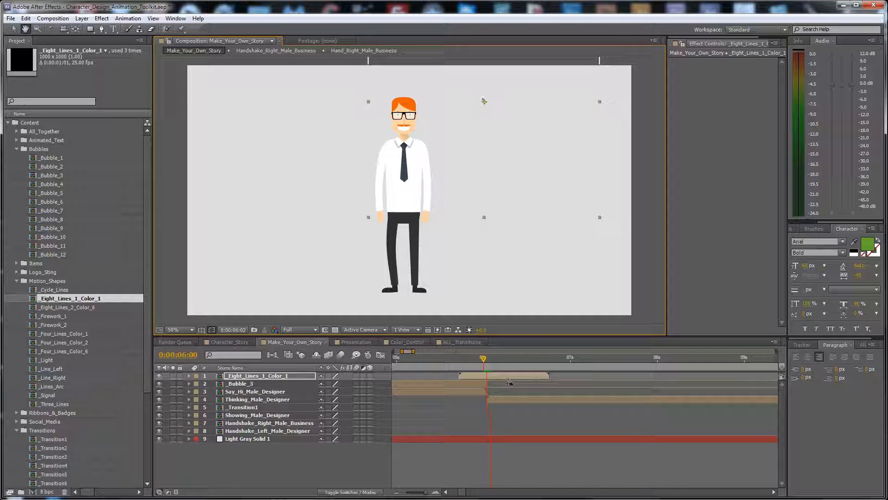
Step: Shift _Eight_Lines_1_Color_1 slightly earlier, trim its start to the end of _Bubble_3, and preview it from 0:00:05:23
key("space")
left_click_drag(506, 377, 486, 379)
left_click(477, 359)
key("space")
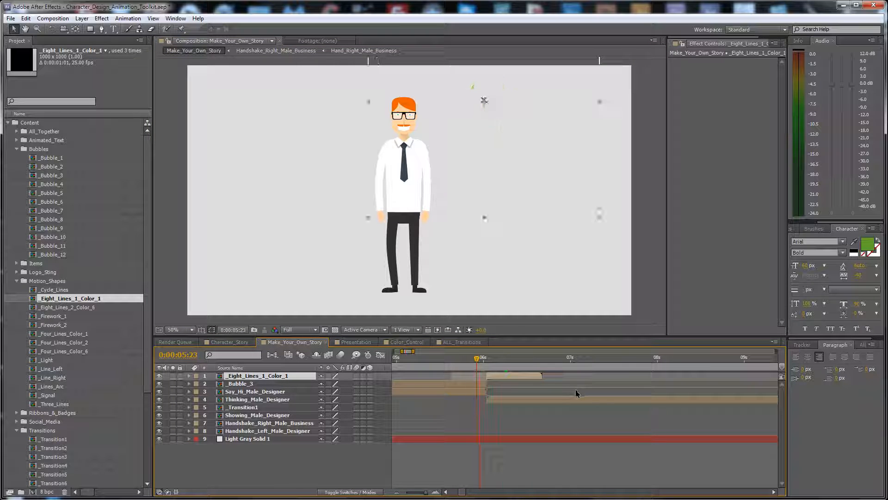
left_click(509, 362)
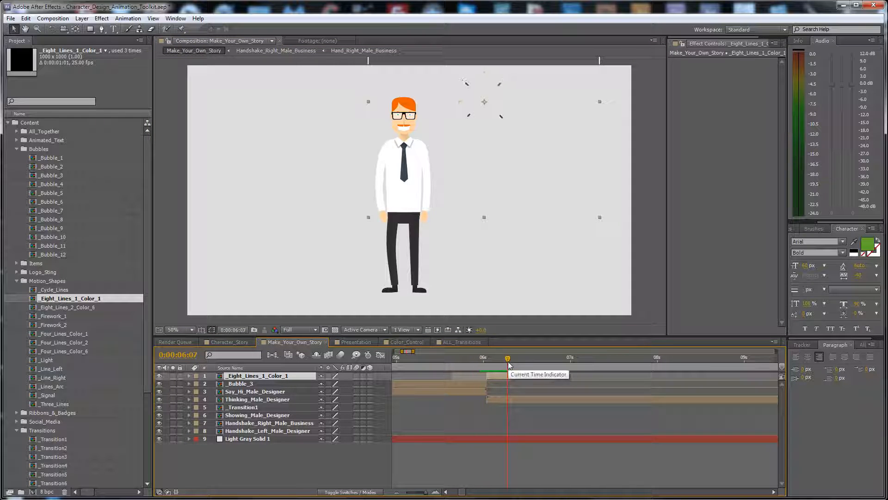
Step: Open the _Bubble_3 composition, select its "Hi!" text to show where it is edited, and close the composition
key("minus")
key("minus")
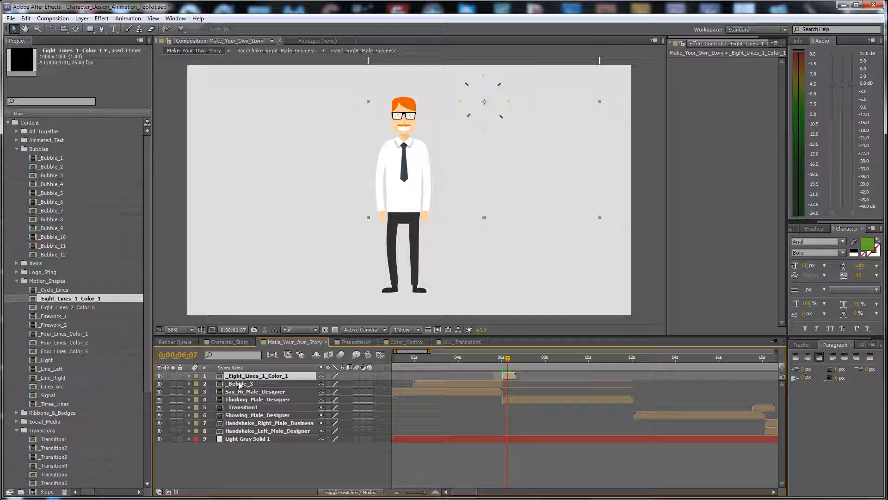
left_click(240, 385)
double_click(240, 384)
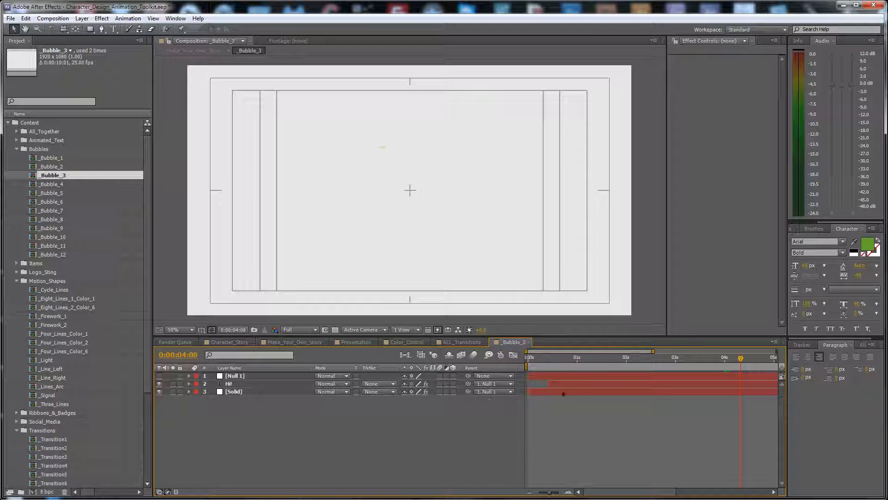
double_click(230, 384)
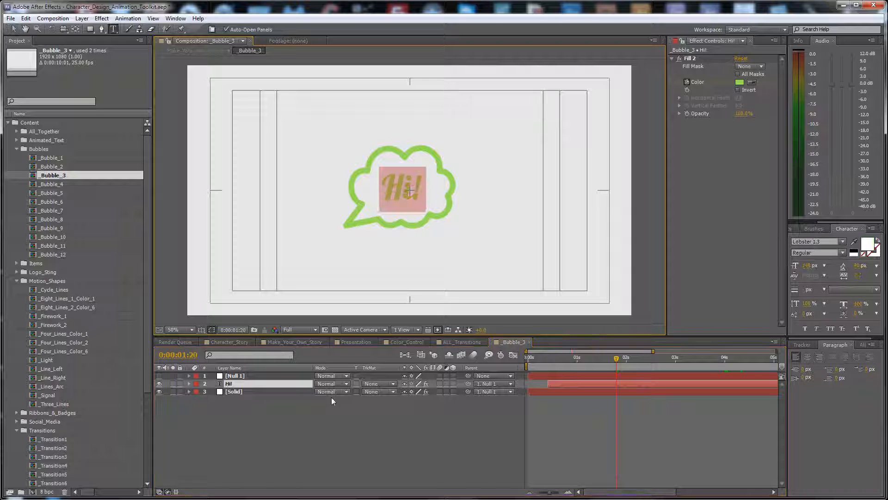
left_click(625, 384)
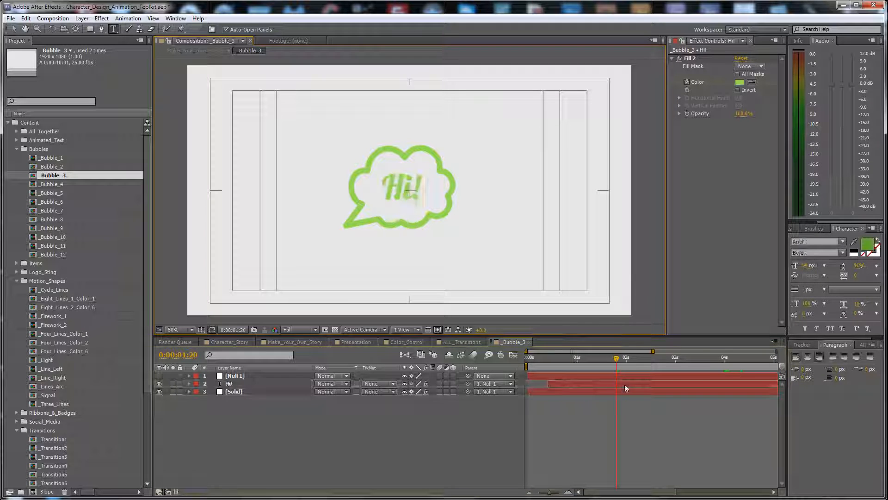
left_click(529, 341)
Step: Close ALL_Transitions and look at the Items_Generic and Items_Furniture elements in the Color_Control composition
left_click(484, 342)
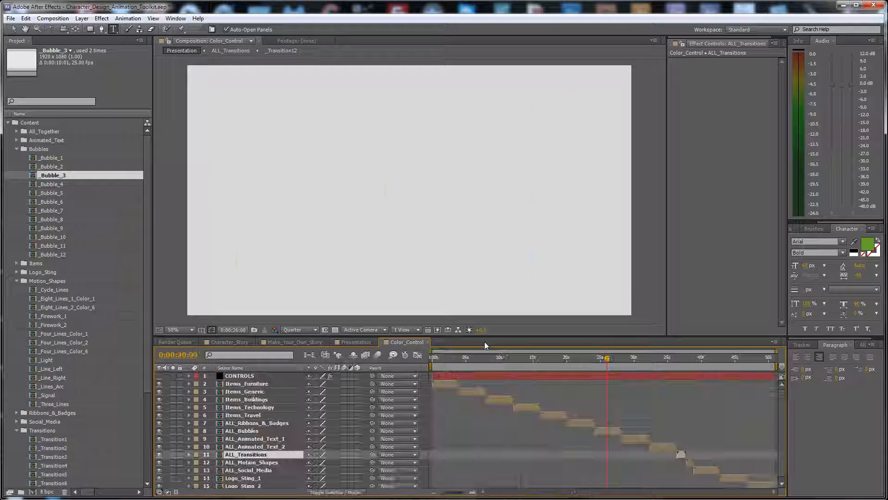
left_click(471, 360)
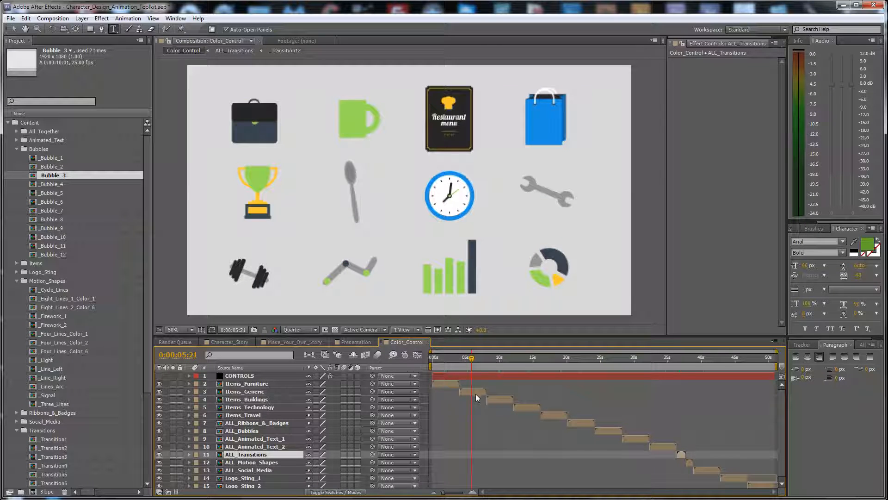
left_click(476, 393)
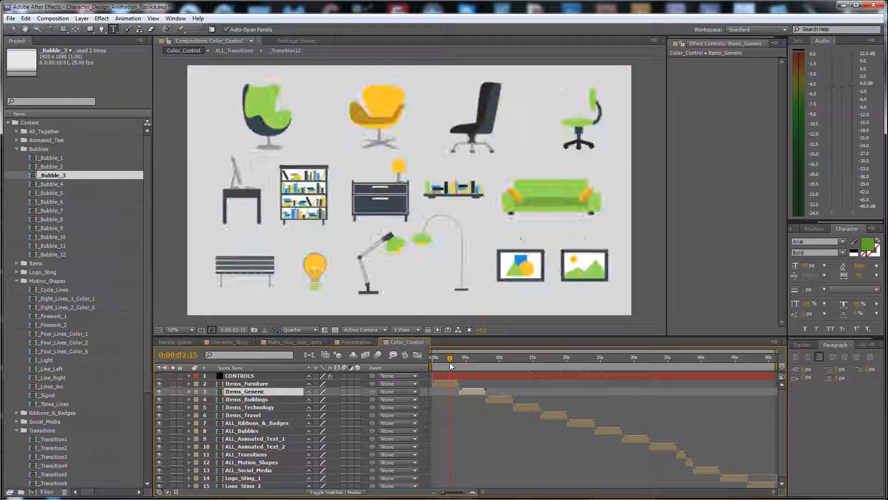
left_click(438, 384)
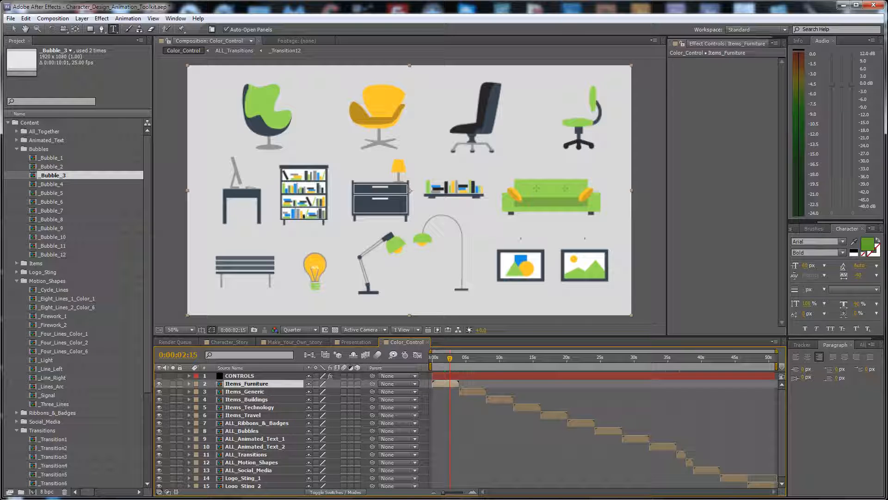
Step: Collapse the Bubbles, Motion_Shapes and Transitions folders in the project
left_click(17, 149)
left_click(17, 176)
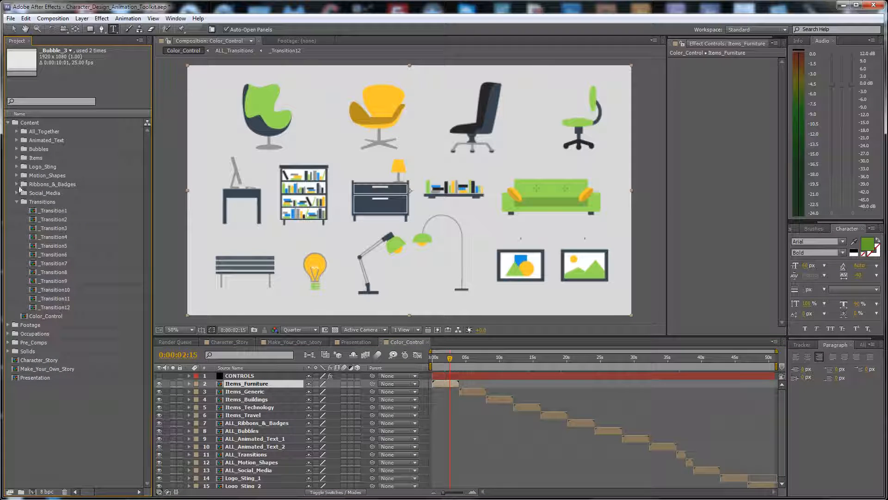
left_click(17, 202)
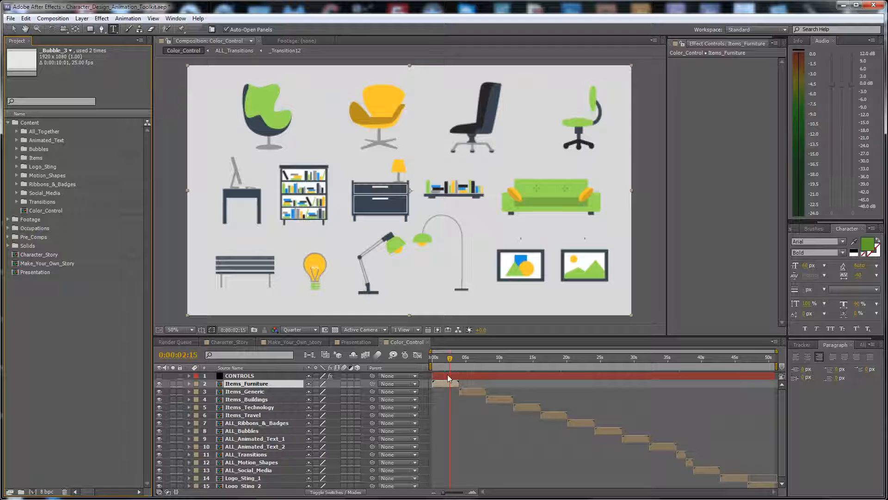
Step: Switch to the Presentation composition and open the nested Armchair_Sitting_Female_Designer composition
left_click(356, 342)
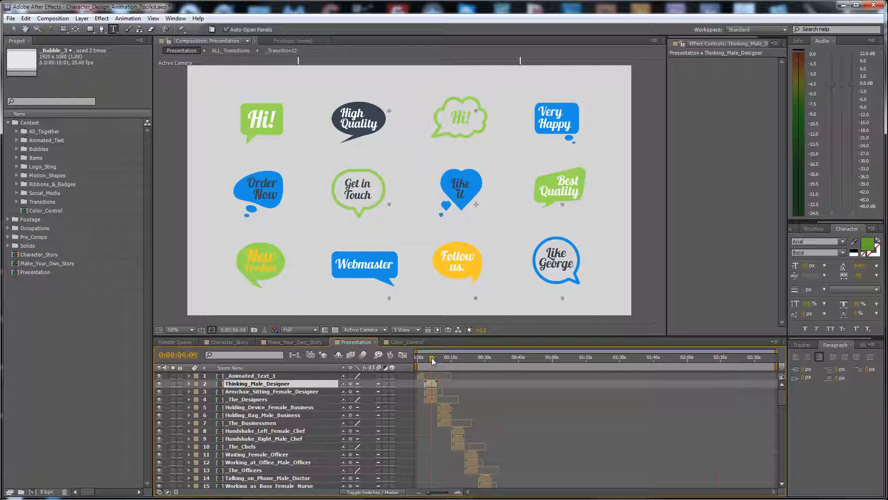
left_click(252, 392)
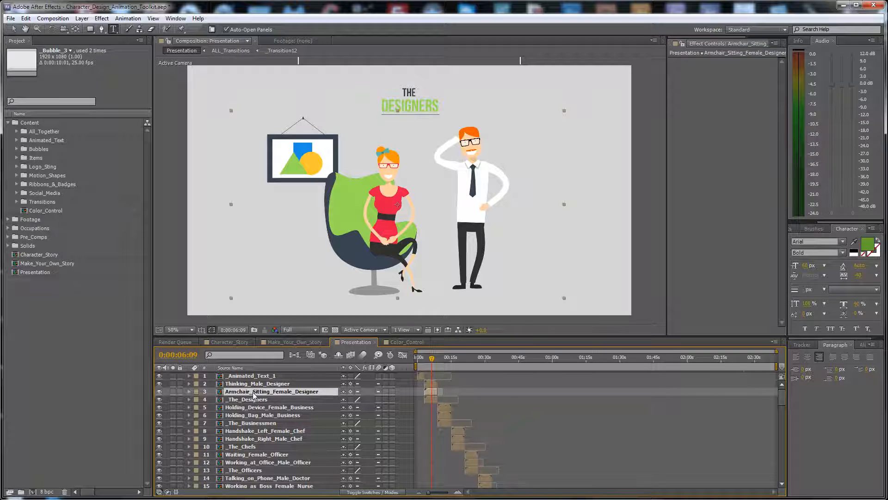
double_click(253, 393)
Step: Reveal the _Armchair layer's source in the project and replace the layer first with _Bench, and finally with _Sofa
left_click(240, 384)
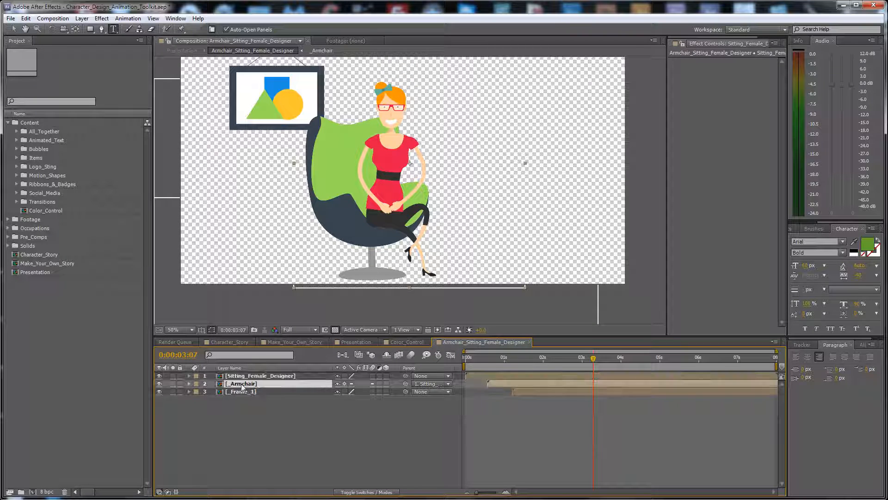
left_click(159, 384)
right_click(237, 384)
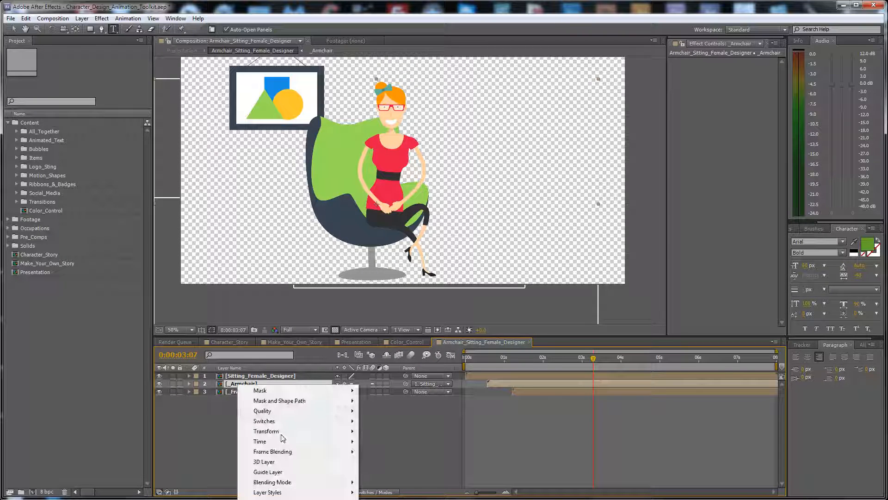
left_click(286, 498)
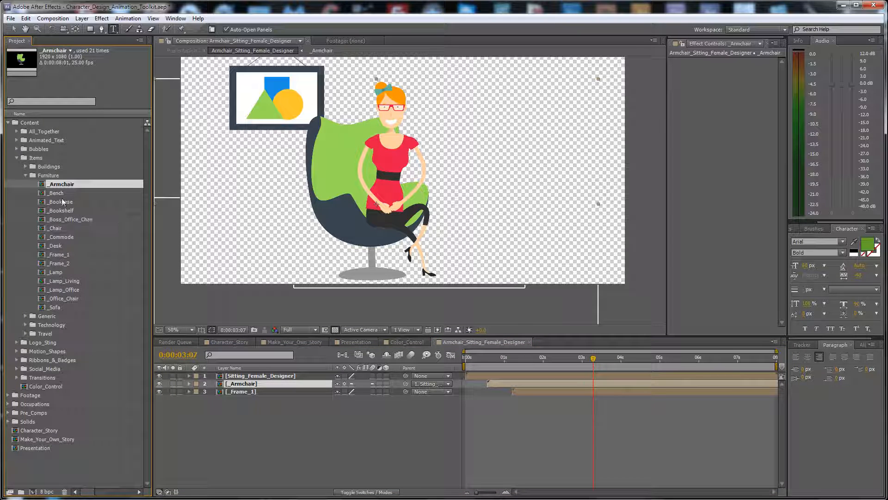
left_click_drag(57, 193, 283, 410)
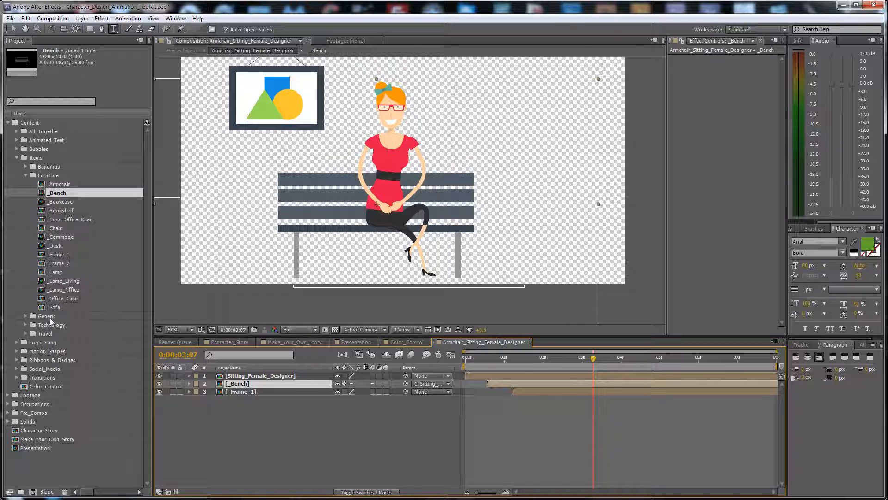
left_click_drag(54, 307, 266, 419)
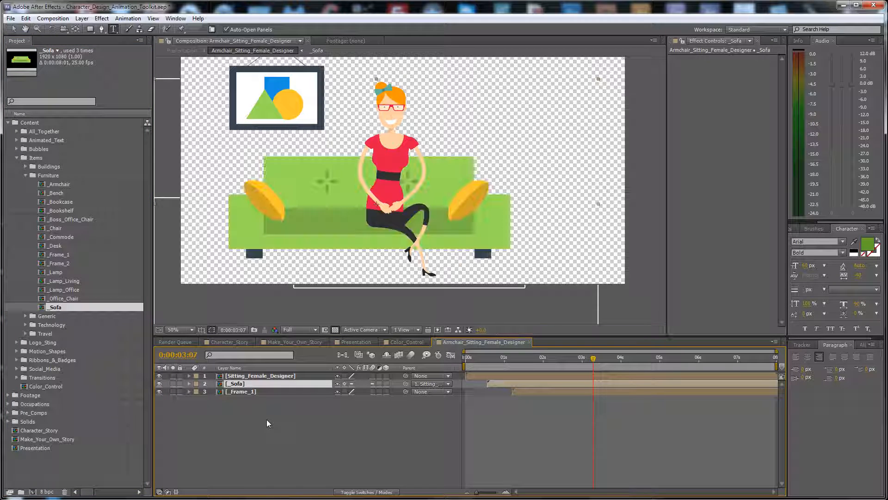
Step: Replace the _Frame_1 layer with _Frame_2 from the Furniture folder, and return to the Selection tool with nothing selected
right_click(241, 391)
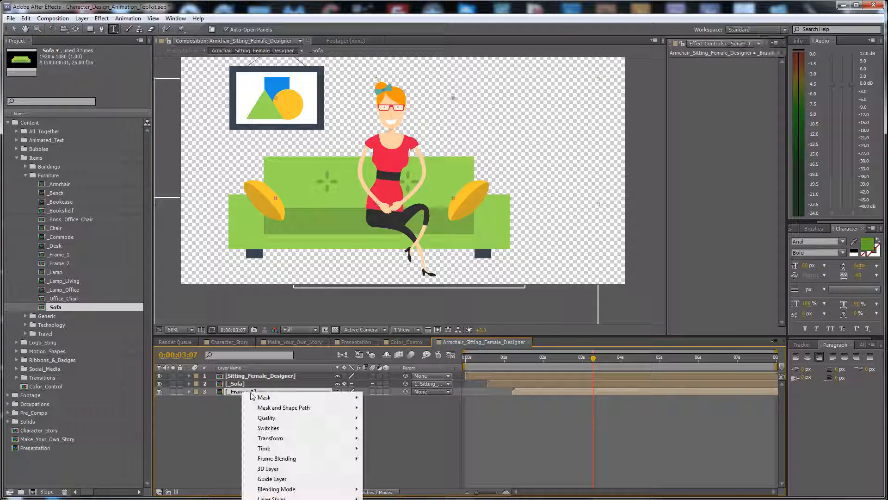
left_click(277, 499)
left_click_drag(59, 263, 256, 427)
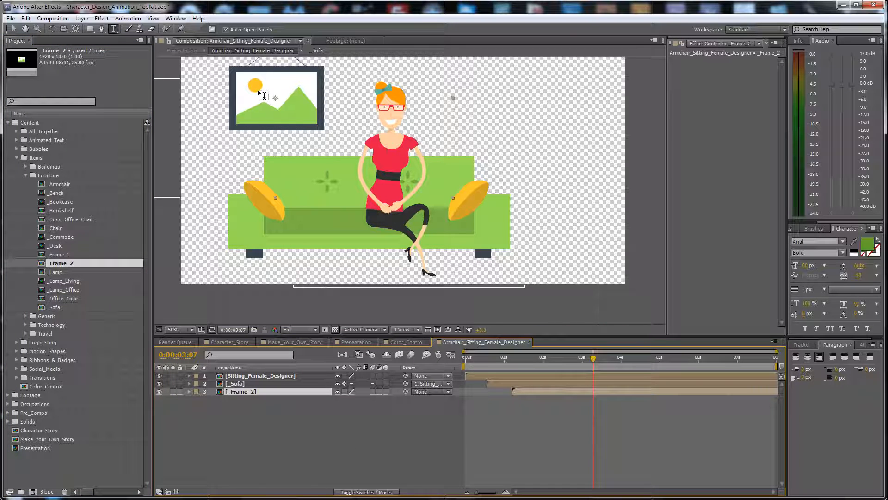
left_click(14, 30)
left_click(244, 414)
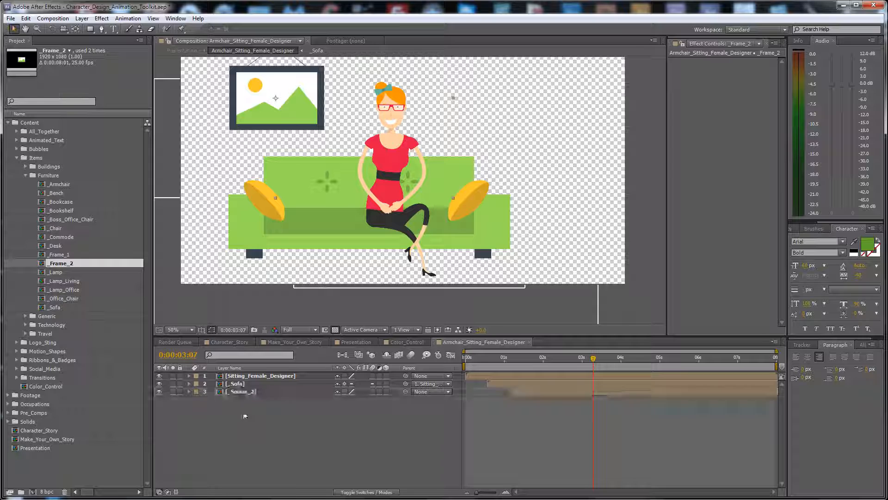
Step: Duplicate the _Frame_2 composition in the Furniture folder, open the copy and show its picture at 0:00:01:08
left_click(67, 256)
left_click(65, 264)
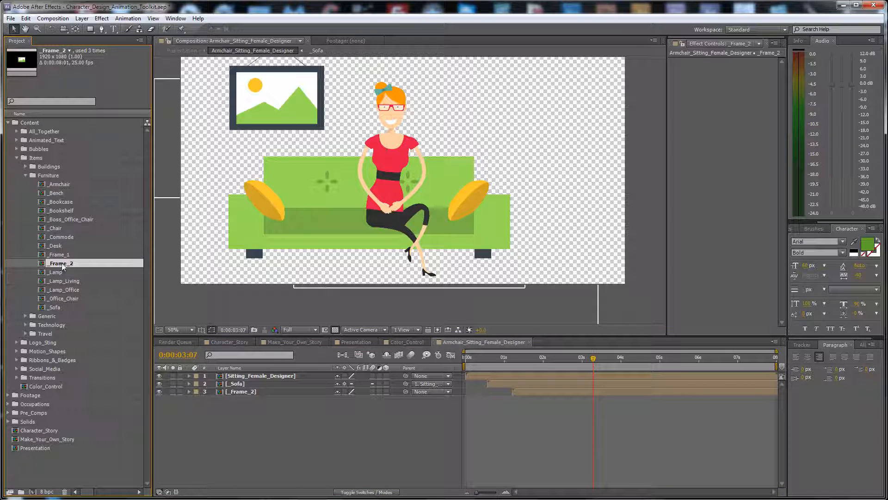
key("ctrl+f")
left_click(63, 261)
key("ctrl+d")
double_click(62, 273)
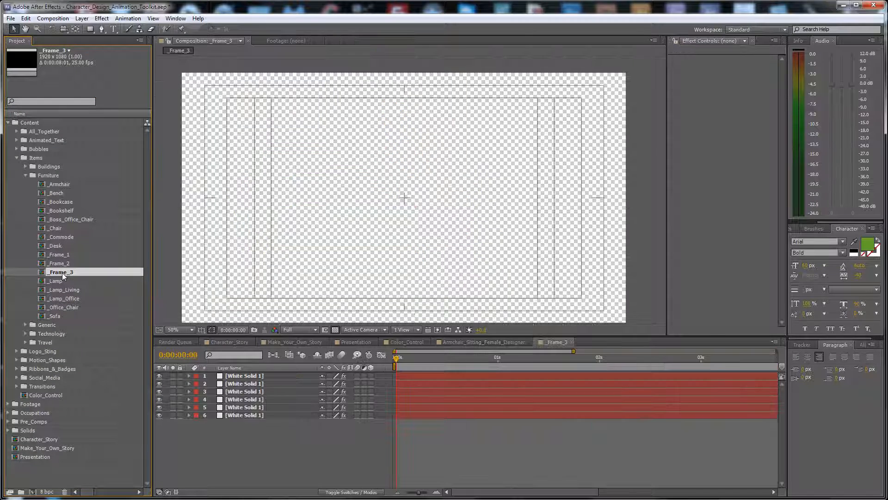
left_click(530, 359)
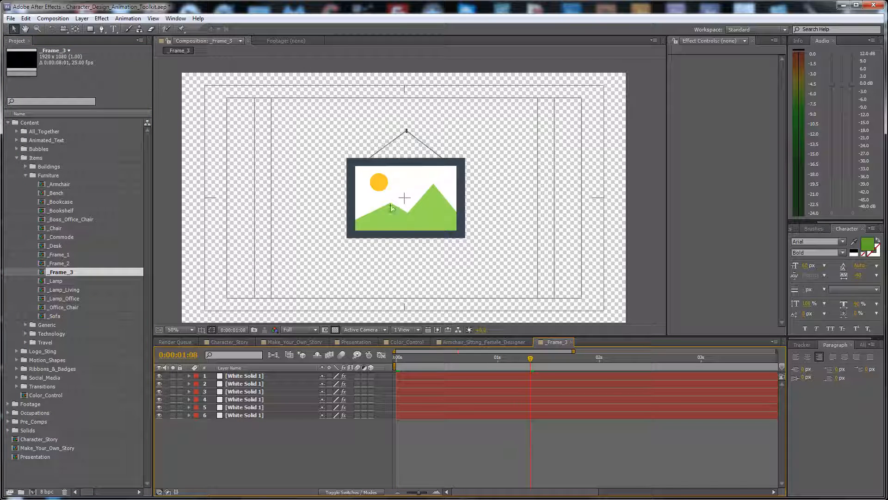
Step: Close _Frame_3 and Armchair_Sitting_Female_Designer, and show the color settings of the CONTROLS layer in Color_Control
left_click(572, 342)
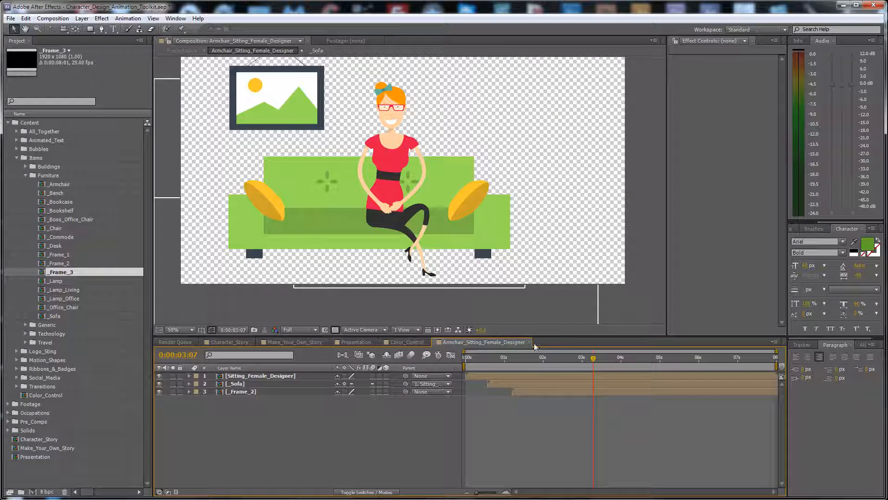
left_click(529, 342)
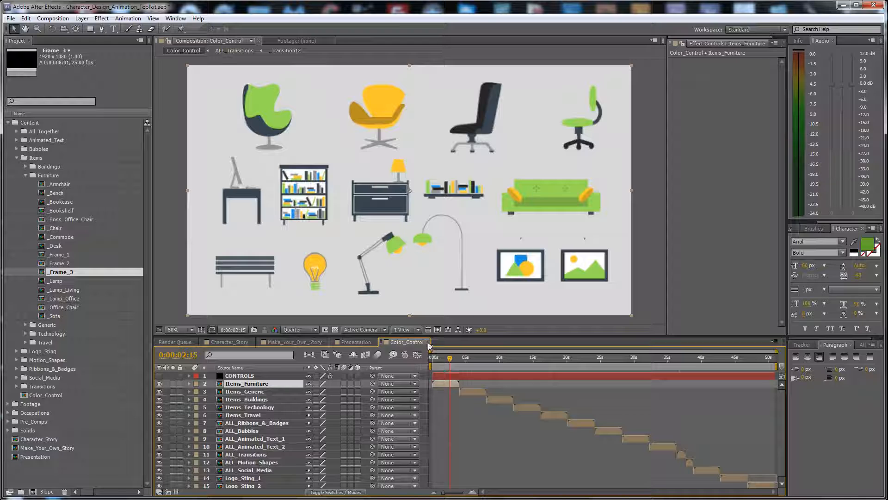
left_click(509, 376)
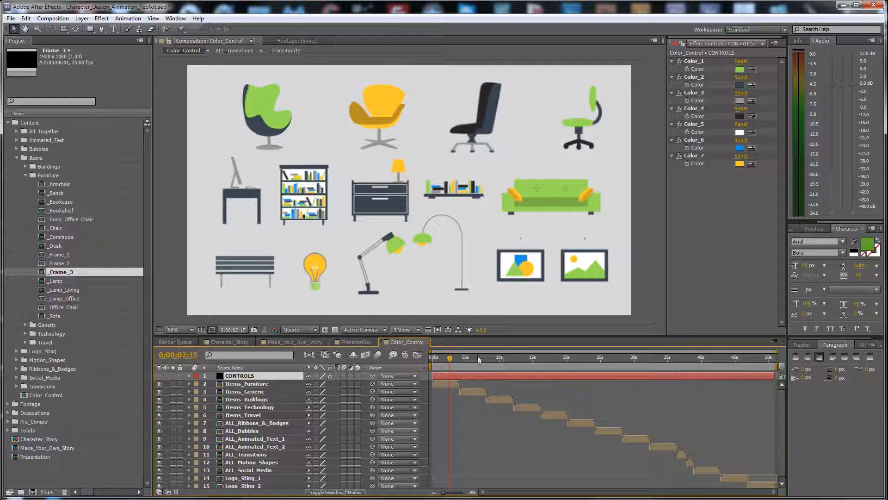
Step: Open Items_Furniture and its nested _Armchair composition, and select the top White Solid 1 layer to show its Fill effect
double_click(451, 390)
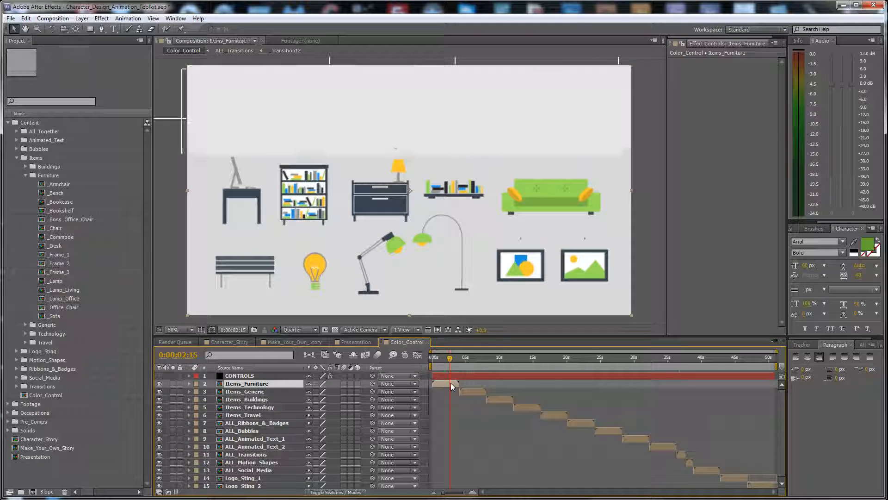
left_click(258, 375)
double_click(258, 376)
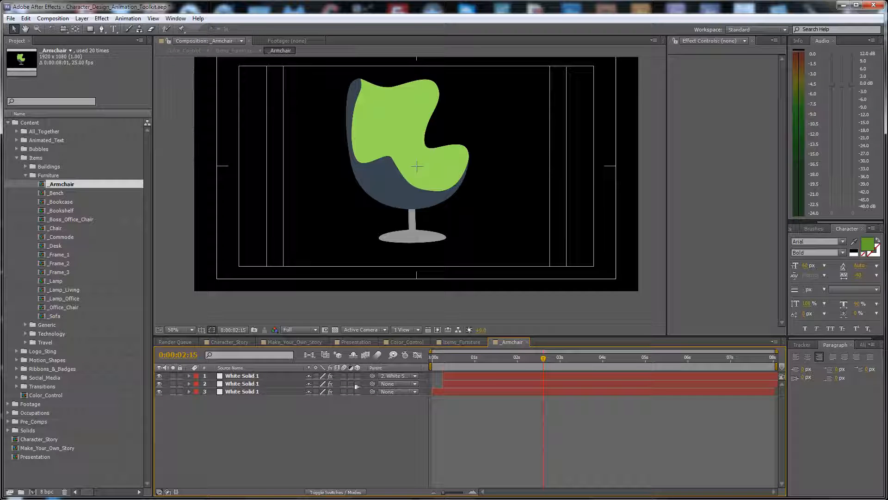
left_click(246, 375)
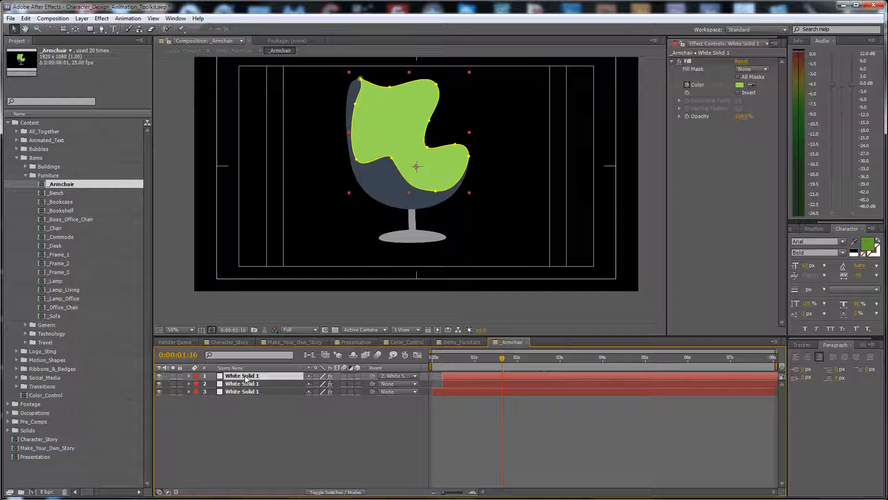
Step: Reveal the color expression of the top White Solid 1 layer and delete the layer's Fill effect
key("e")
key("e")
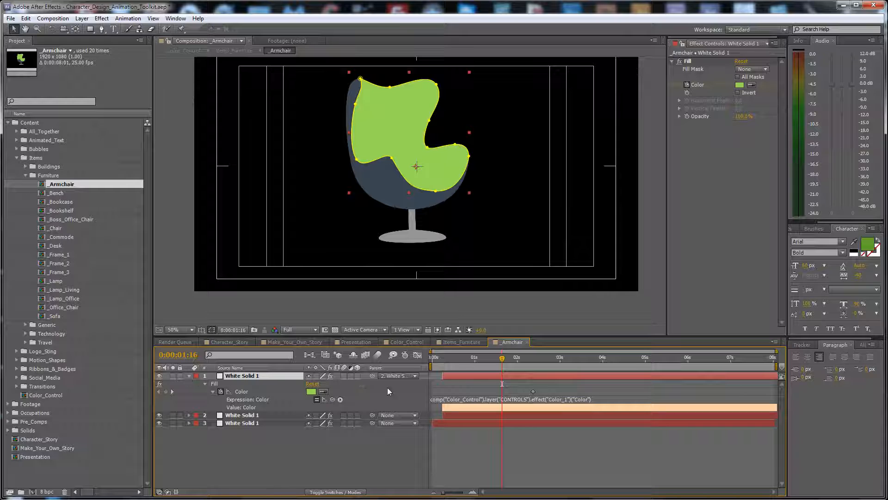
left_click(689, 62)
key("Delete")
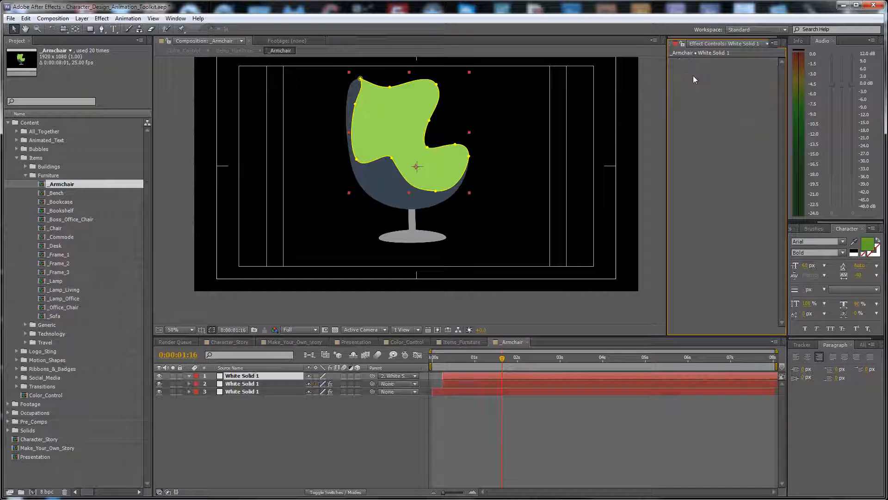
Step: Add a new Fill effect from the Generate category to the top White Solid 1 layer and color it muted red
right_click(688, 175)
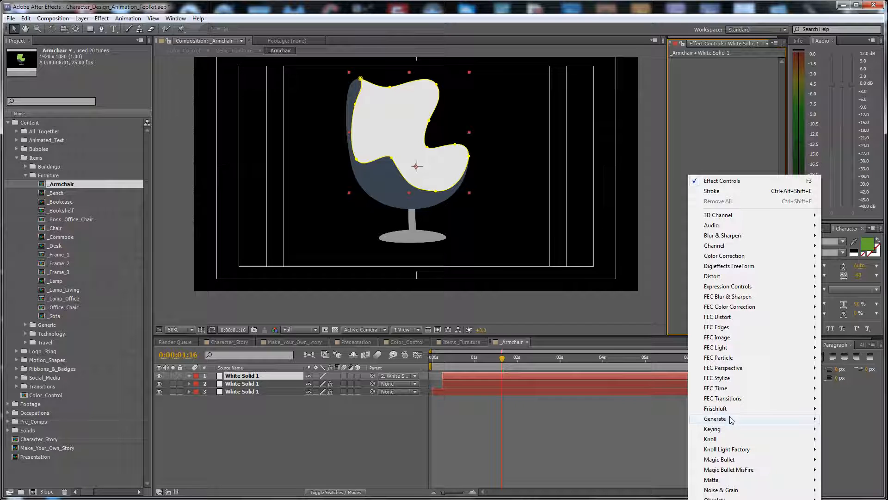
mouse_move(729, 418)
left_click(636, 498)
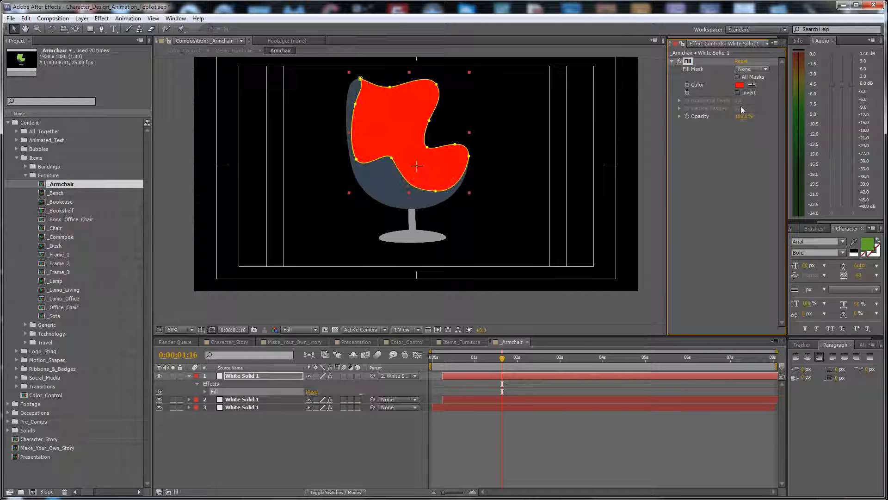
left_click(739, 86)
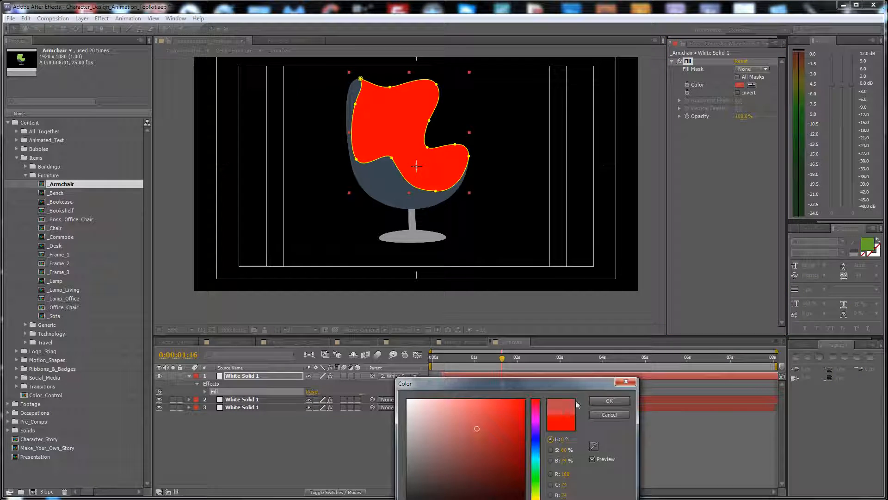
left_click(609, 401)
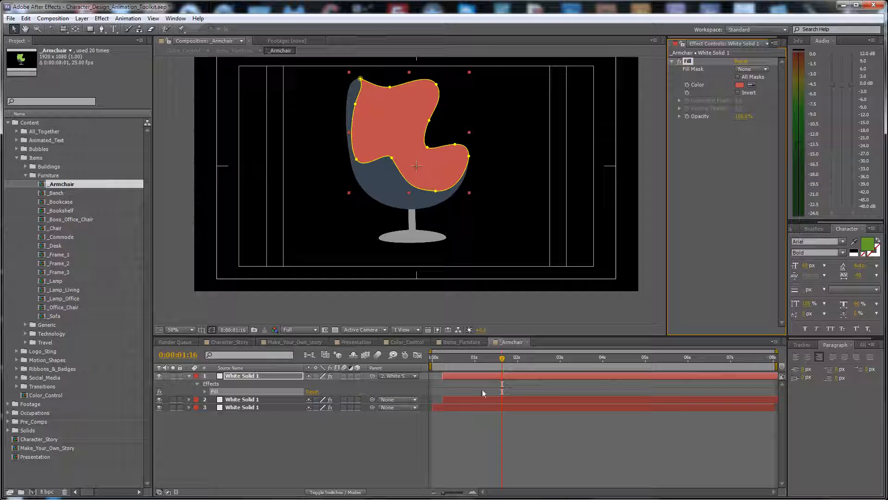
left_click(188, 376)
Step: Show the Fill color expression of the bottom White Solid 1 layer, the armchair's base
left_click(240, 383)
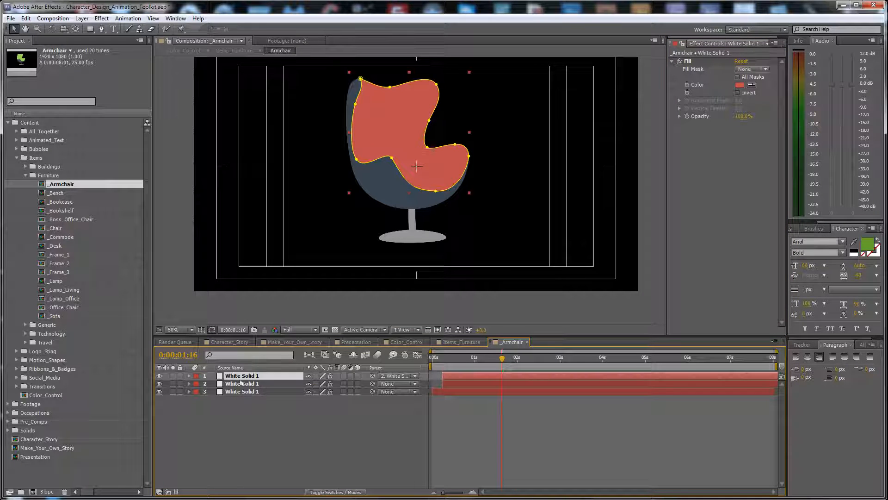
left_click(241, 391)
key("e")
key("e")
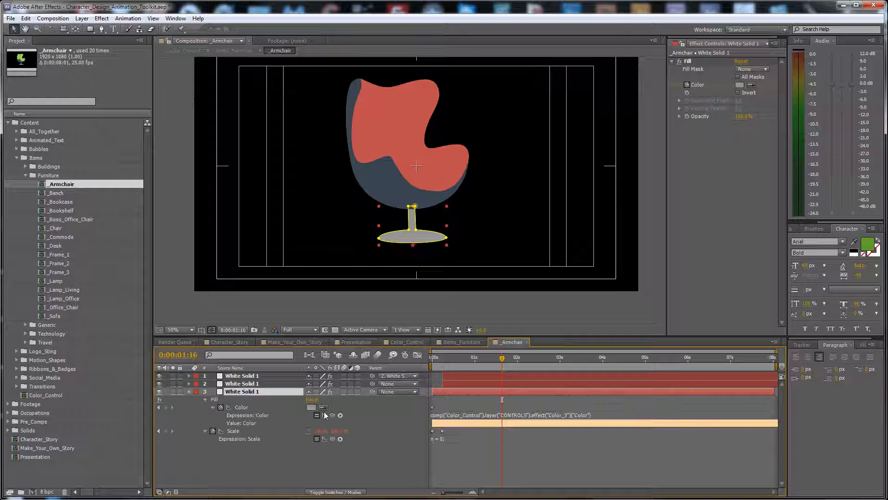
key("u")
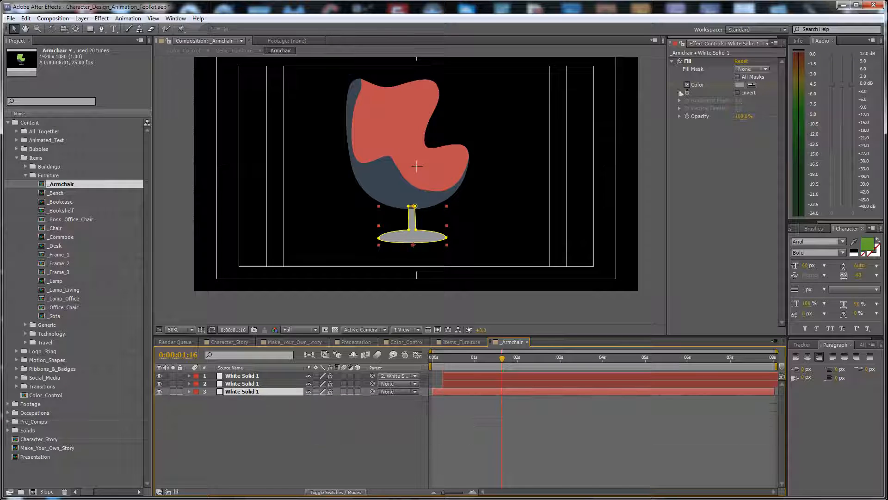
Step: Copy the Fill effect from the bottom White Solid 1 layer and paste it onto the top White Solid 1 layer
left_click(688, 61)
left_click(507, 411)
left_click(528, 391)
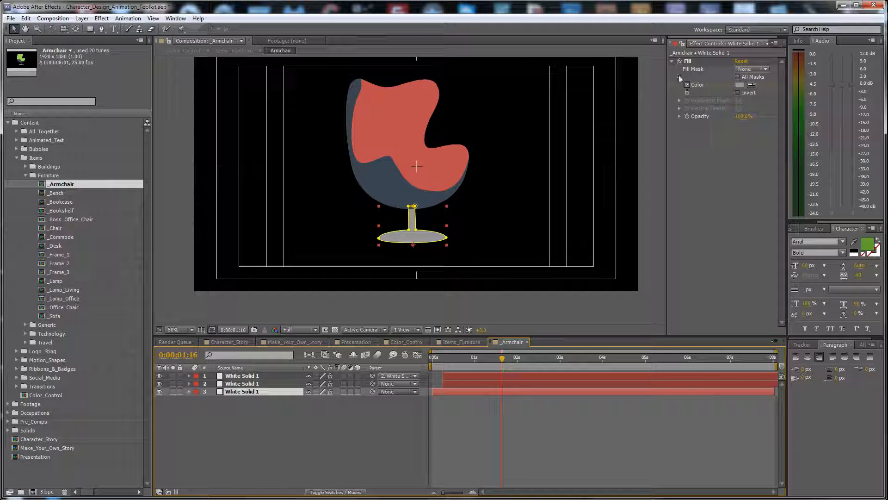
left_click(689, 63)
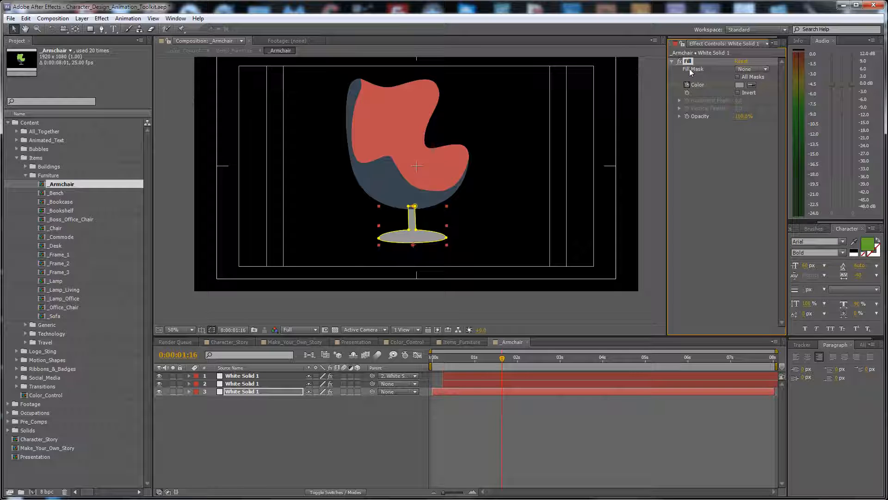
left_click(26, 19)
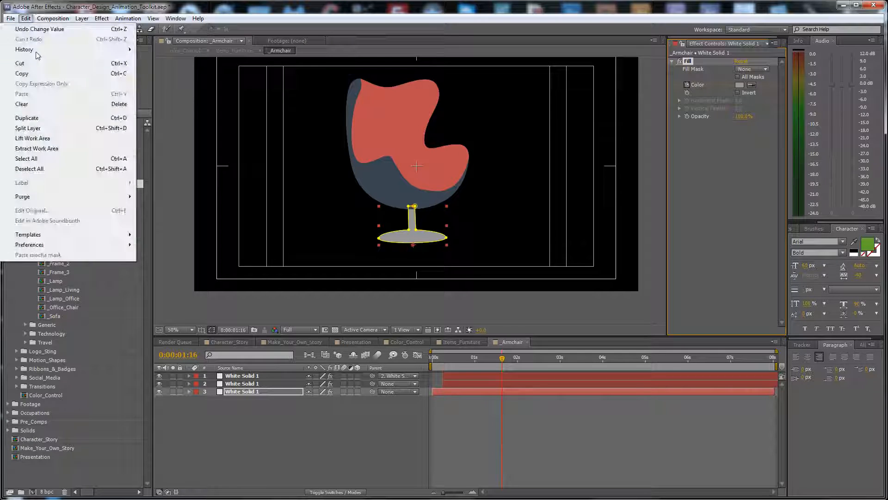
left_click(45, 74)
left_click(246, 375)
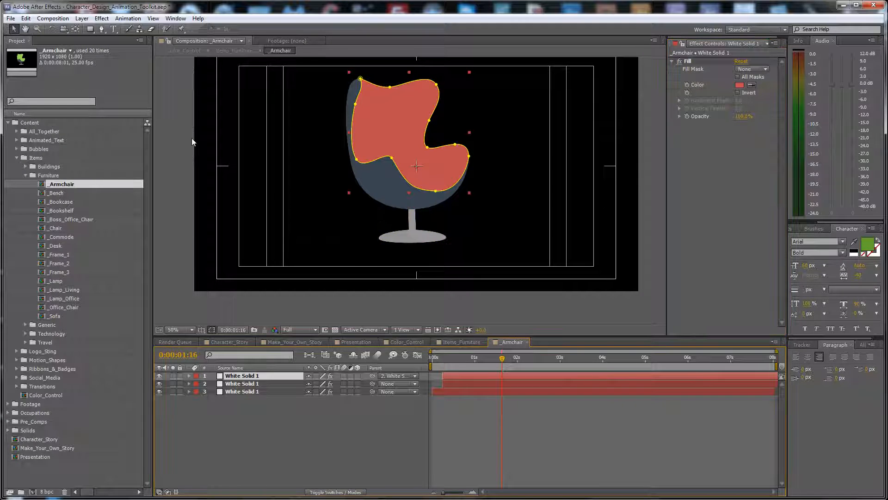
left_click(26, 18)
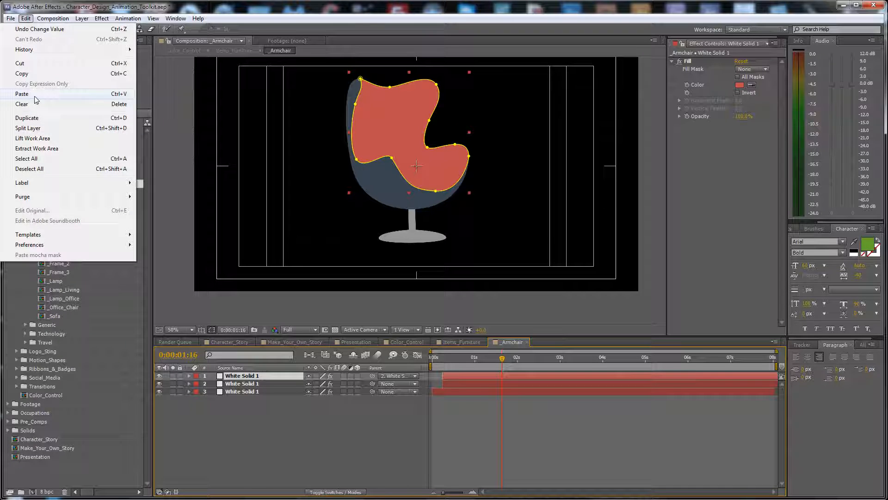
left_click(60, 99)
left_click(484, 411)
Step: Change the top layer's Fill color expression to reference the Color_1 effect of CONTROLS in Color_Control, and collapse the layer
left_click(493, 373)
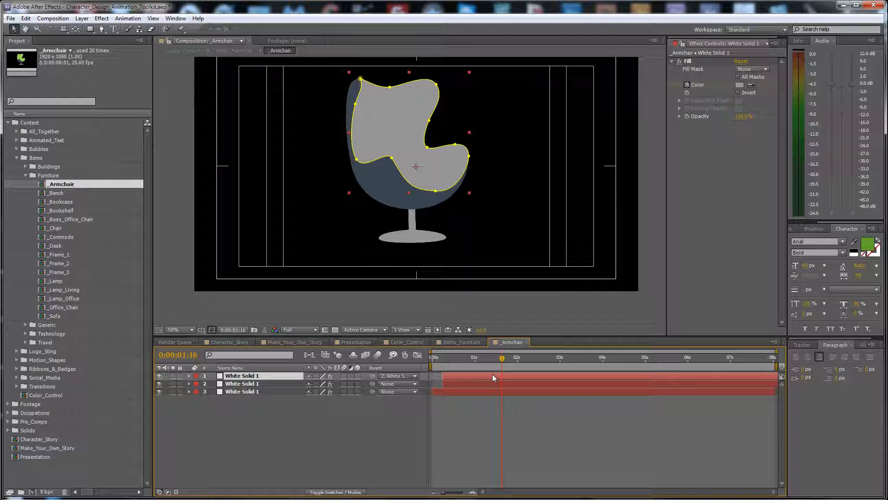
key("e")
key("e")
left_click(564, 400)
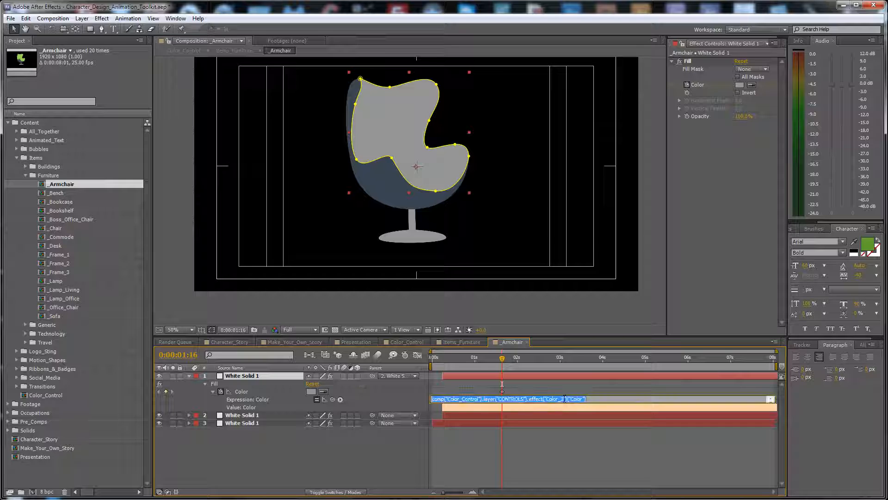
left_click(564, 399)
key("BackSpace")
type("1")
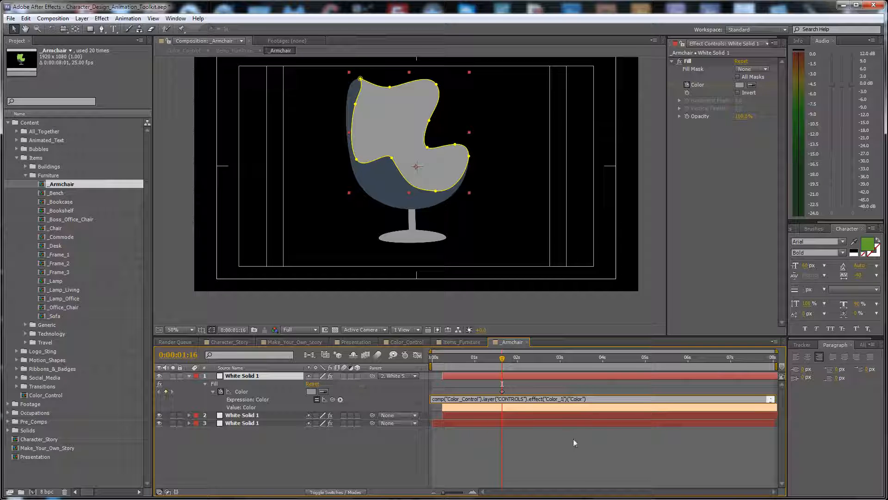
left_click(574, 445)
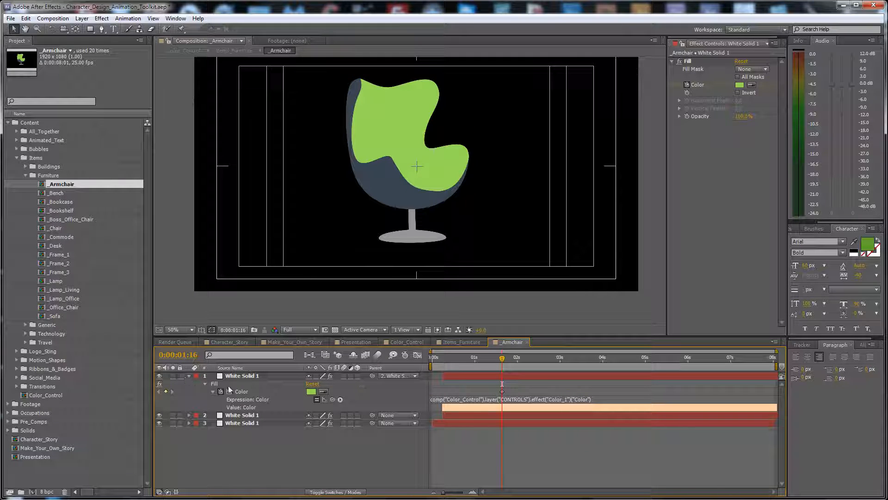
left_click(564, 400)
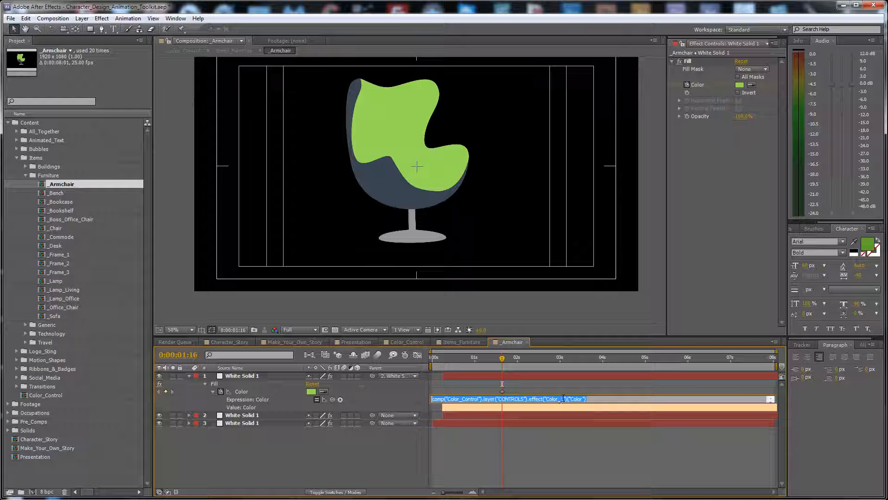
left_click(189, 375)
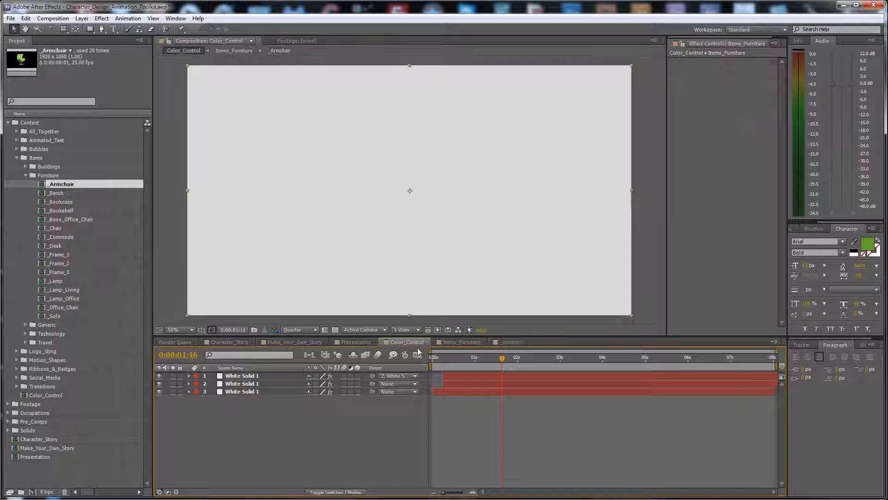
Step: Return to Color_Control with the CONTROLS layer selected, and look through the logo, social media, animated text, ribbon and travel sections
left_click(406, 342)
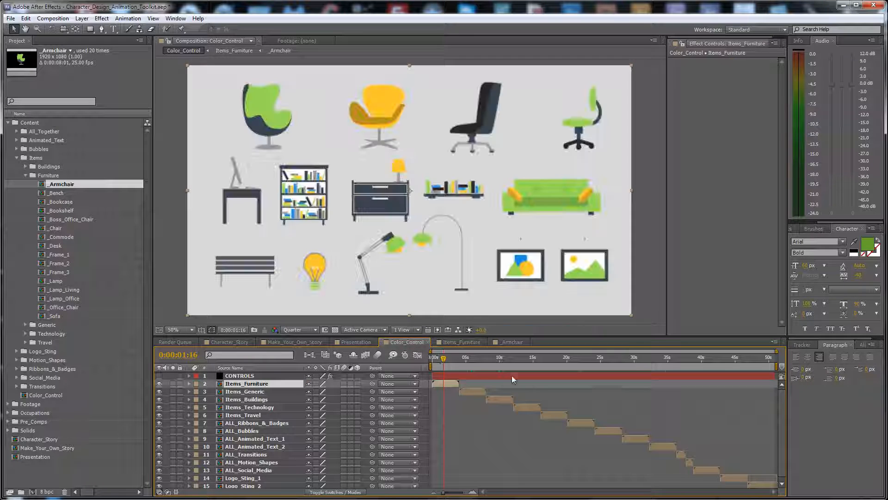
left_click(723, 359)
left_click_drag(725, 360, 735, 357)
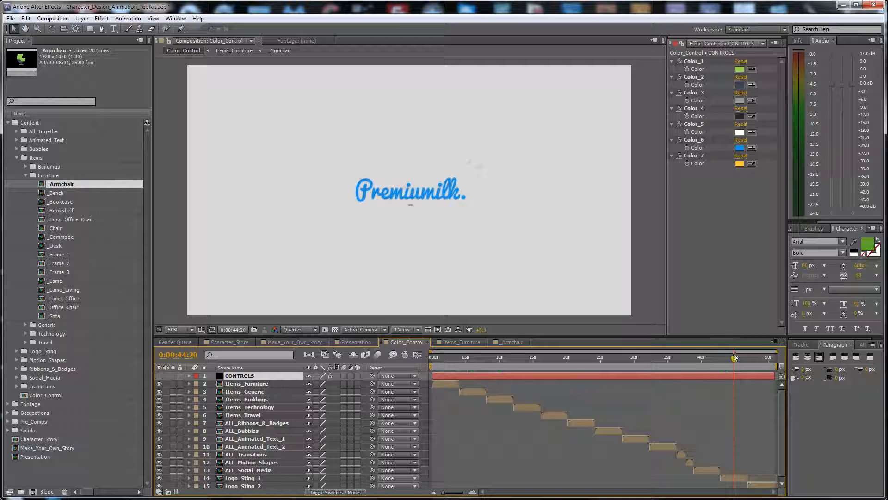
left_click(713, 359)
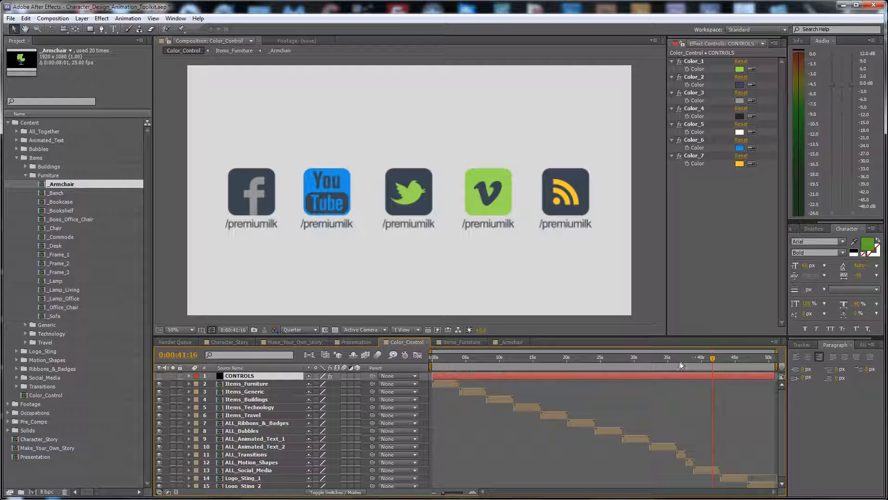
left_click(635, 363)
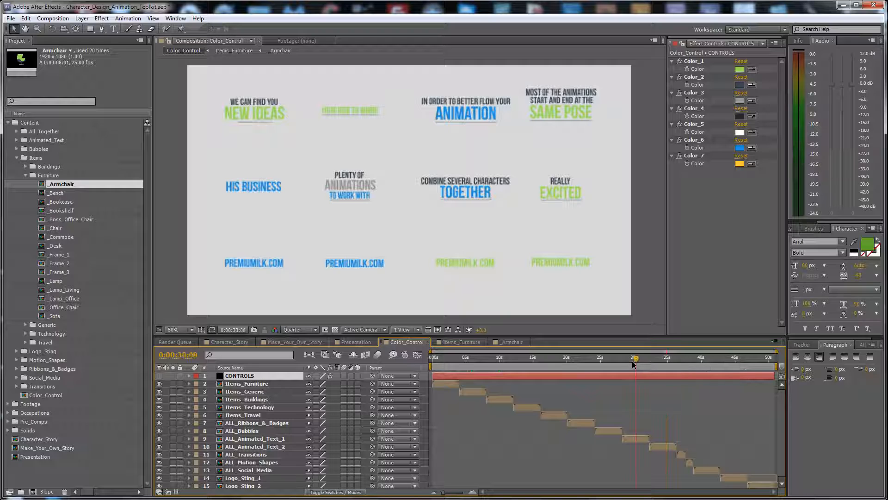
left_click(608, 359)
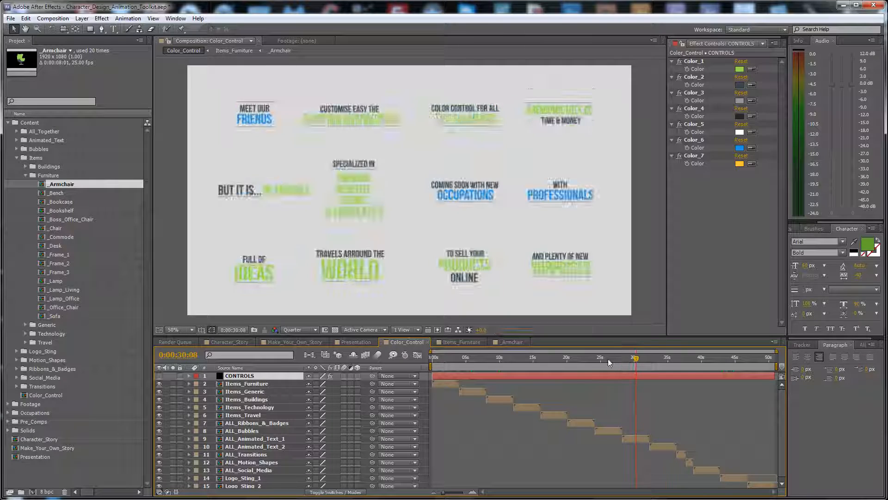
left_click(585, 357)
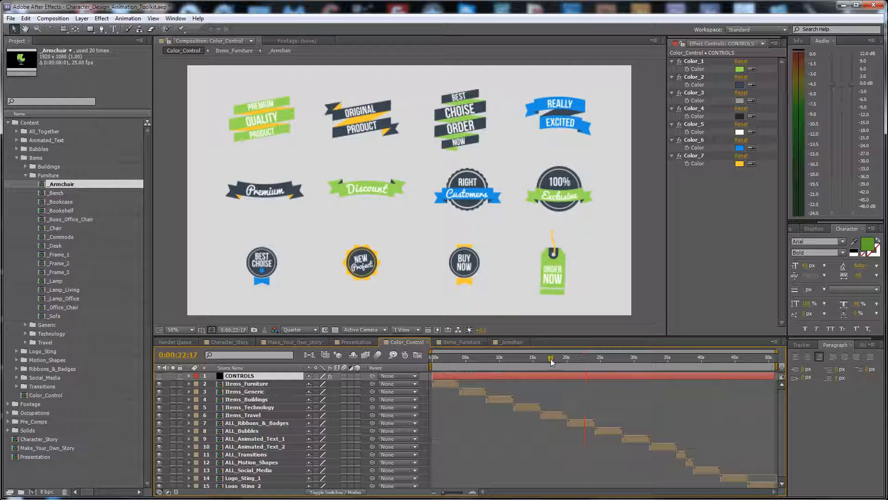
left_click(583, 359)
left_click(553, 358)
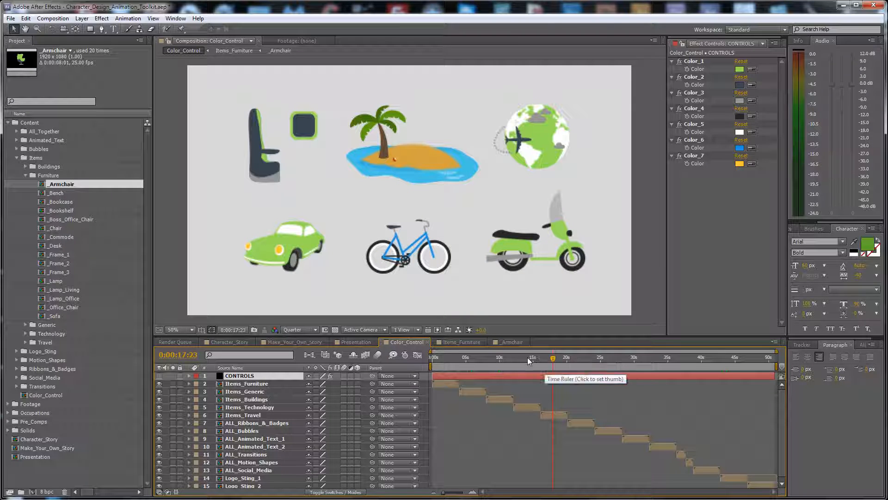
Step: Locate the buildings section in Color_Control, open the nested Items_Buildings composition and move its time to 0:00:00:00
left_click(557, 415)
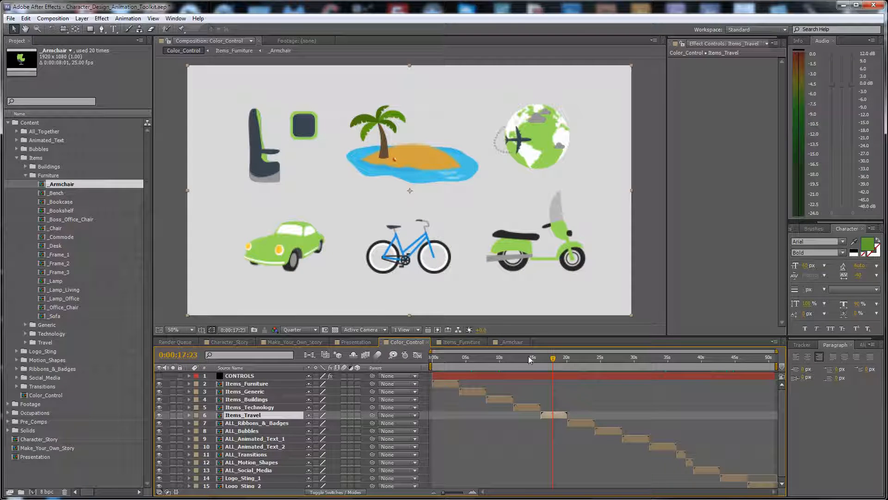
left_click(580, 360)
left_click(252, 406)
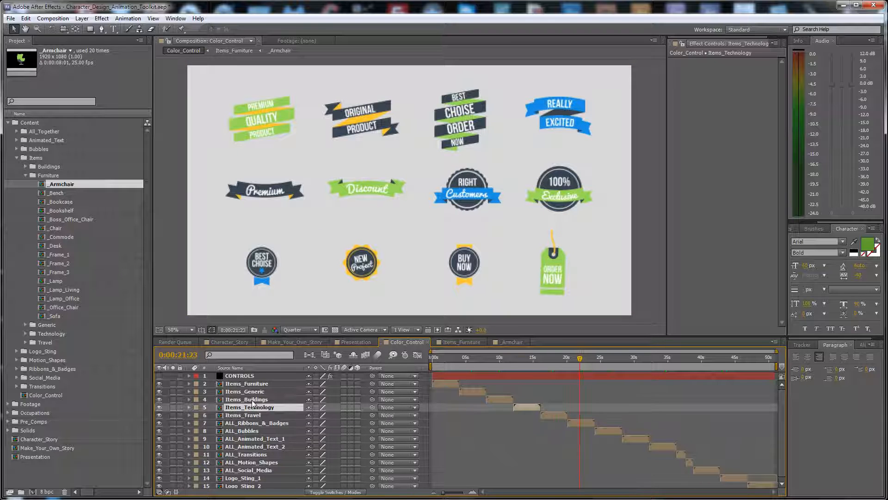
left_click(252, 399)
left_click(499, 360)
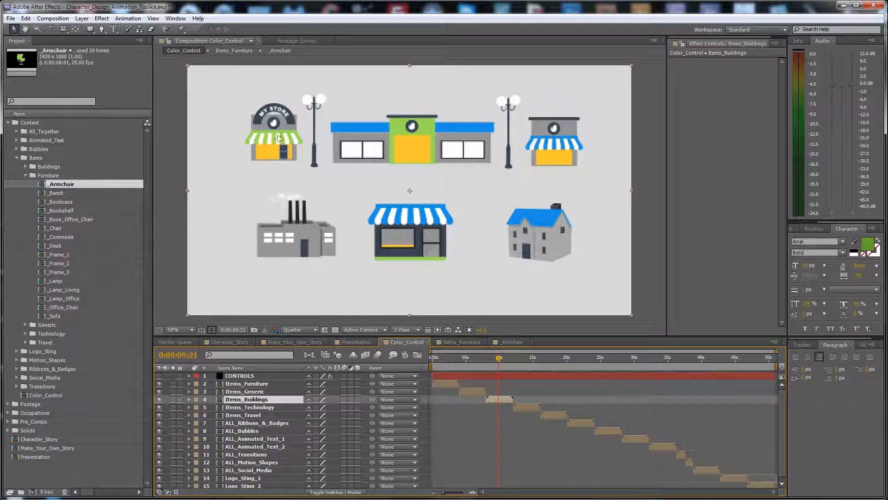
double_click(499, 400)
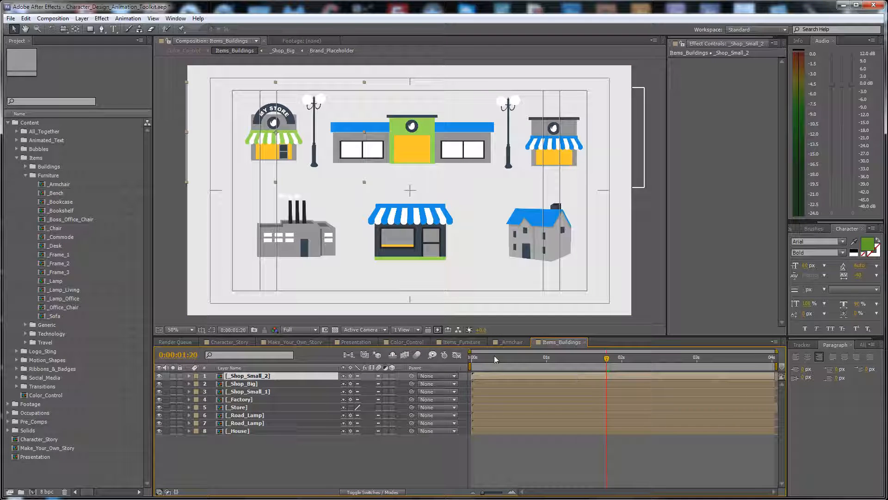
left_click_drag(495, 356, 460, 363)
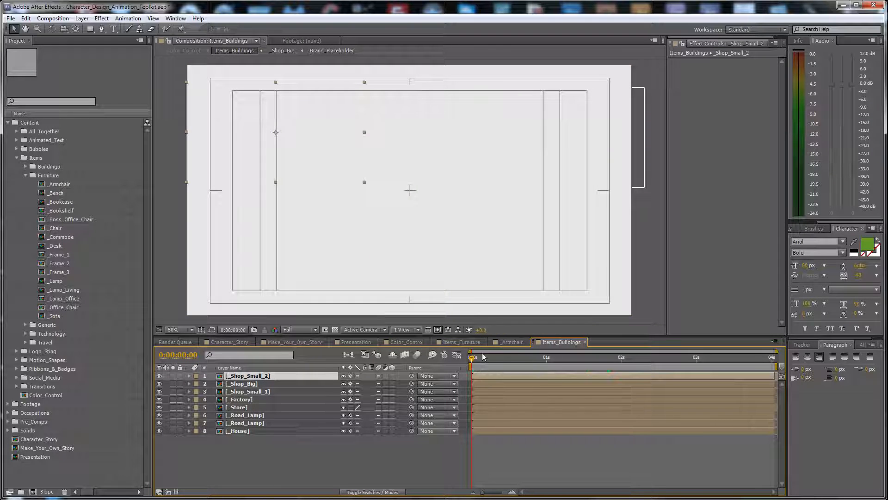
Step: Close Items_Buildings and show the Character_Story composition at 0:00:23:06
left_click(585, 341)
left_click(230, 342)
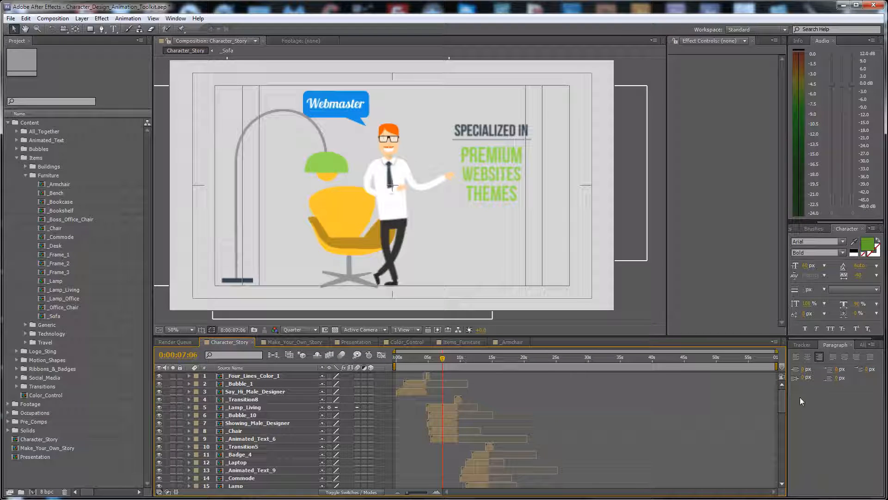
left_click_drag(782, 396, 779, 428)
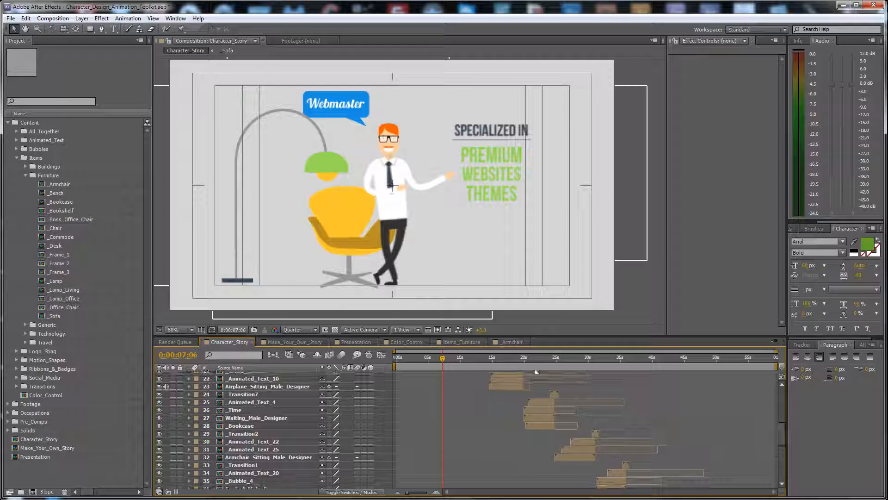
left_click(546, 358)
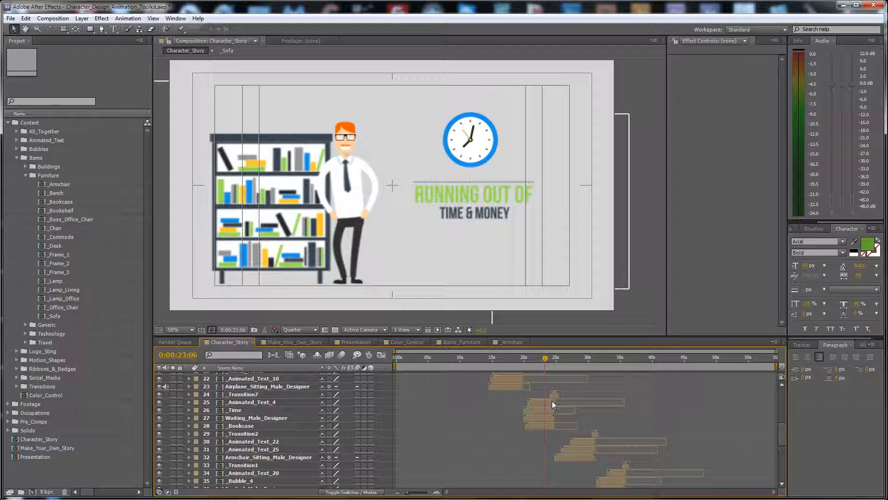
Step: Preview the transition that follows the _Animated_Text_4 scene in Character_Story, and select the George_Story_Audio.wav layer
left_click(552, 400)
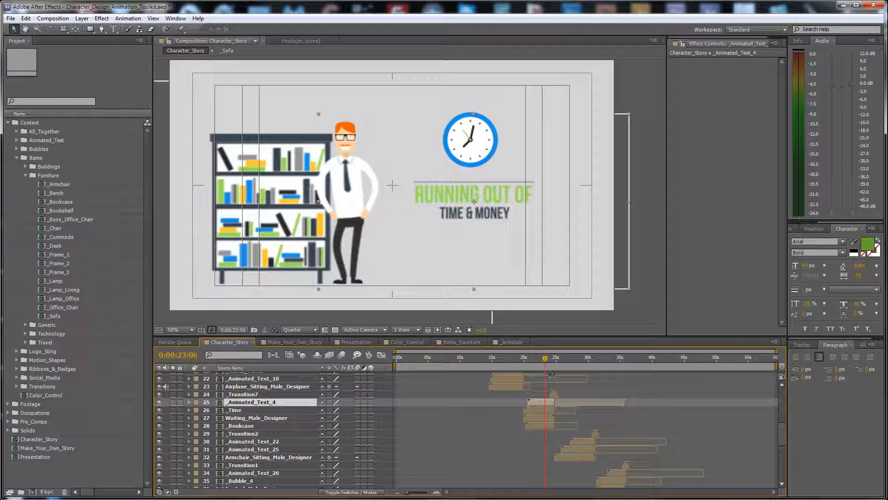
left_click(554, 364)
key("space")
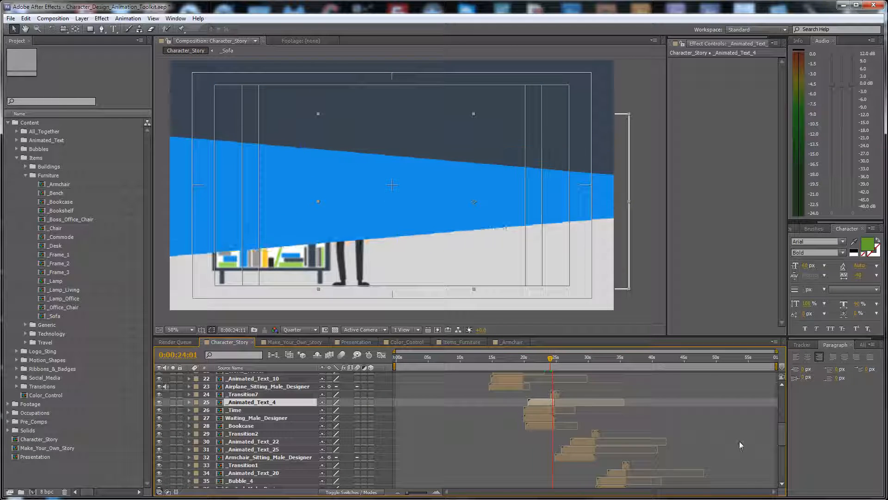
left_click_drag(784, 434, 781, 471)
left_click(770, 359)
left_click(593, 484)
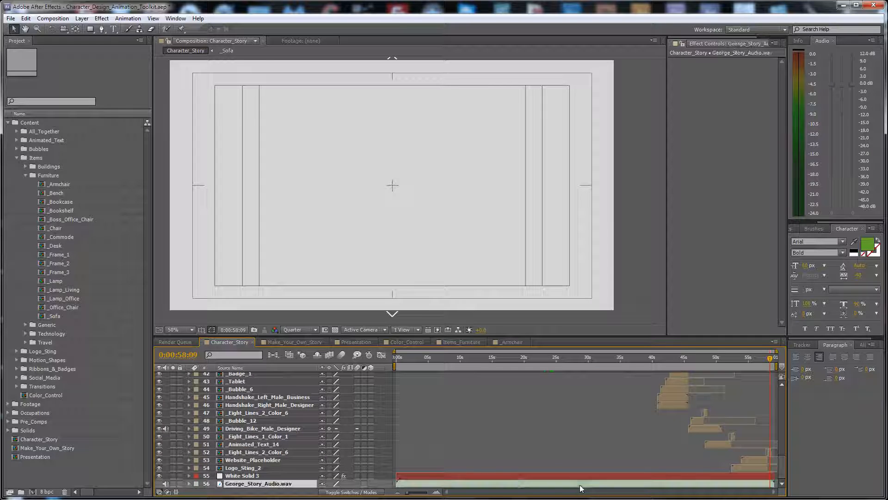
left_click(546, 359)
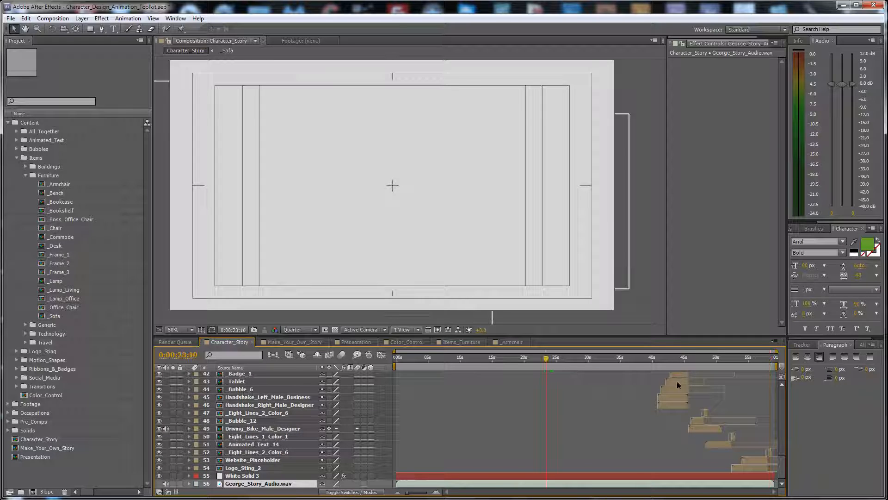
Step: Show the Webmaster scene of Character_Story at 0:00:07:15 and select the _Lamp_Living layer
left_click(781, 392)
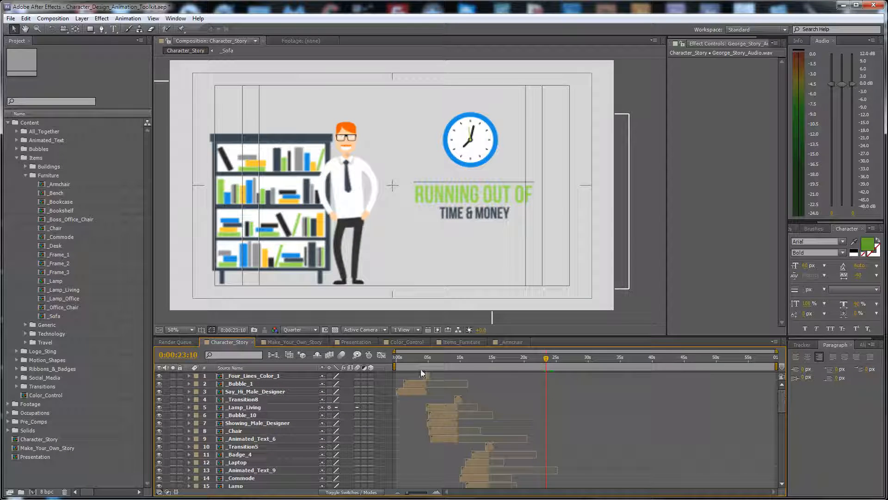
left_click(452, 359)
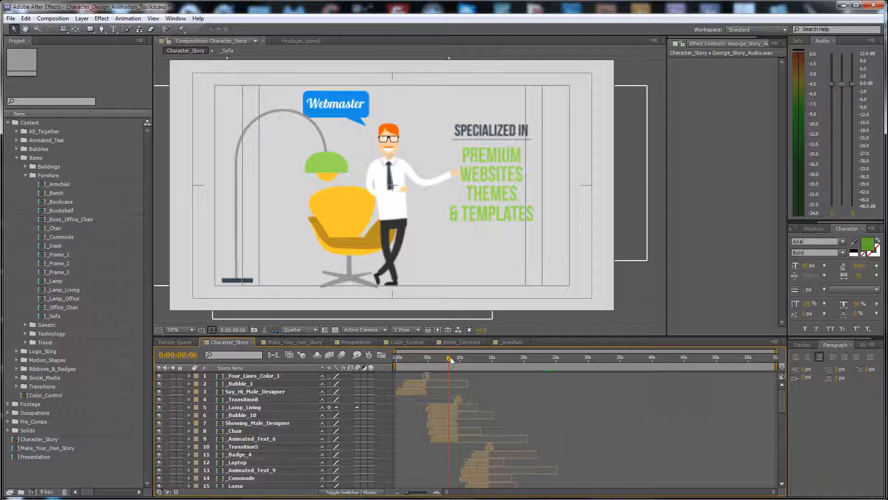
left_click_drag(452, 359, 445, 359)
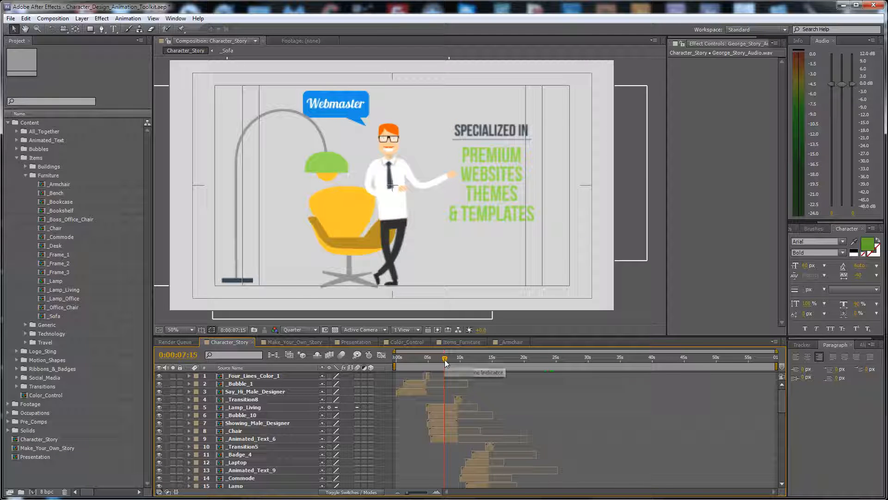
left_click(444, 407)
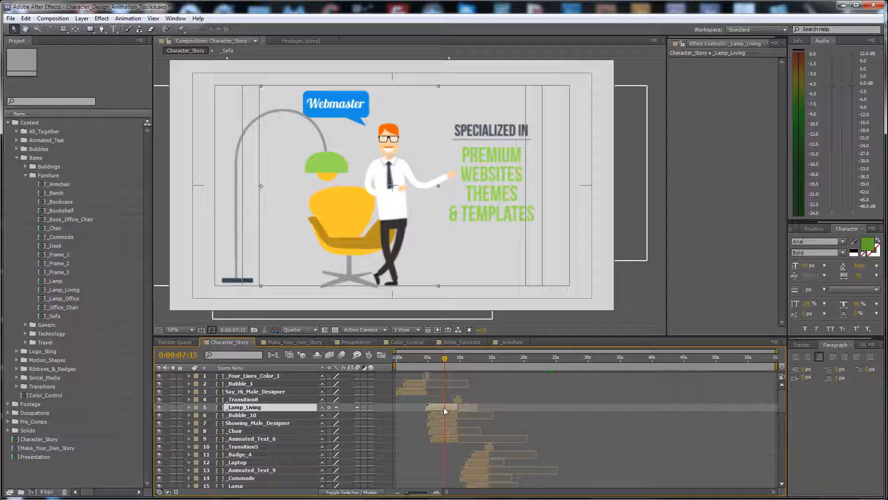
Step: Add Character_Story to the render queue and open its output module settings
left_click(65, 20)
left_click(72, 88)
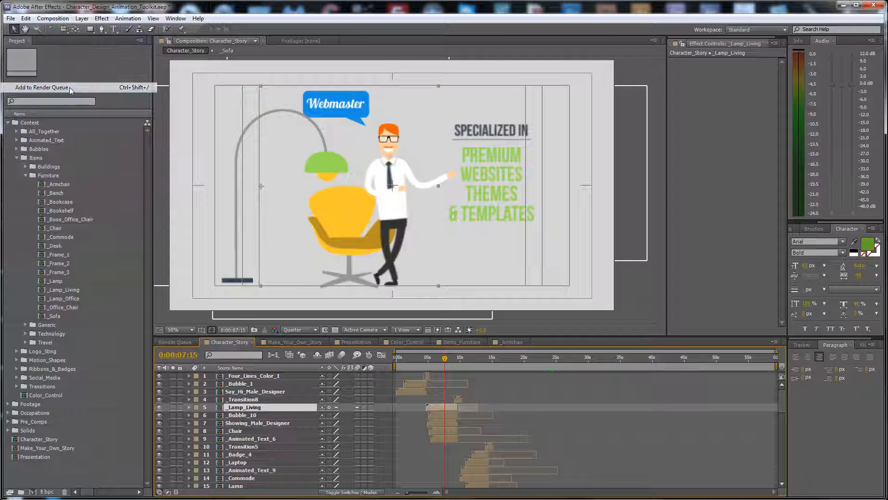
left_click(233, 402)
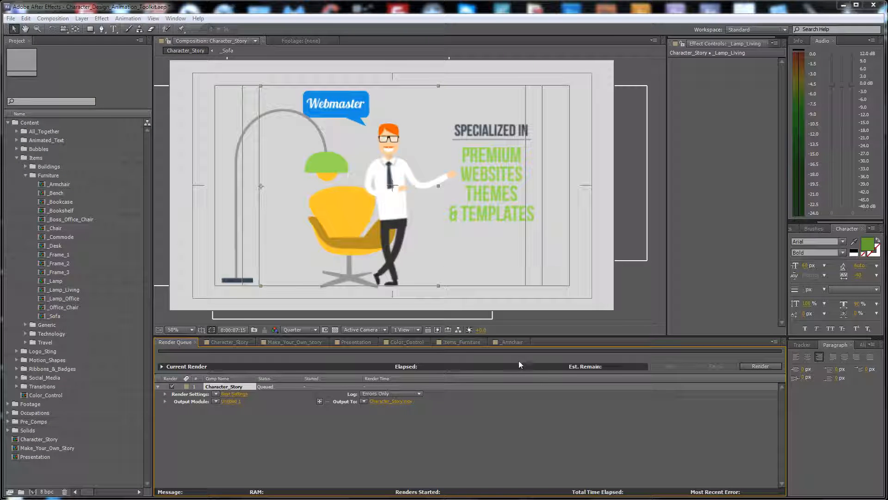
Step: Set the QuickTime output's video codec to H.264 with RGB channels
left_click(613, 214)
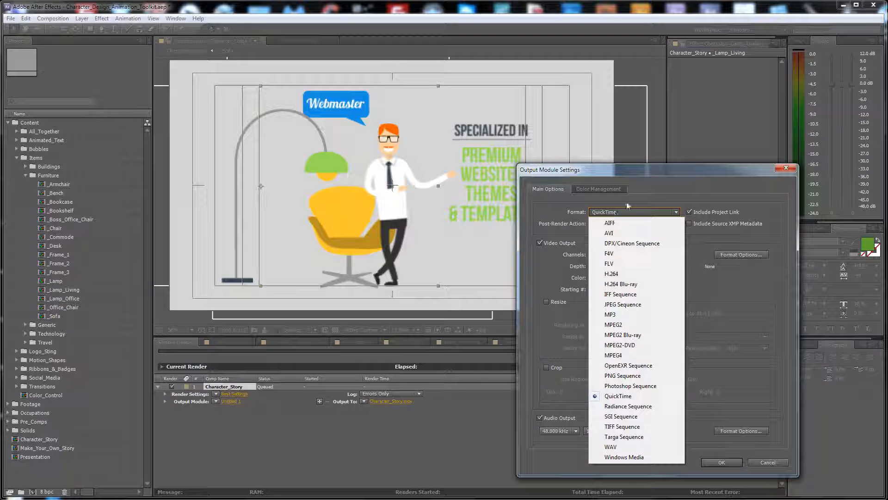
left_click(660, 165)
left_click(629, 254)
left_click(618, 287)
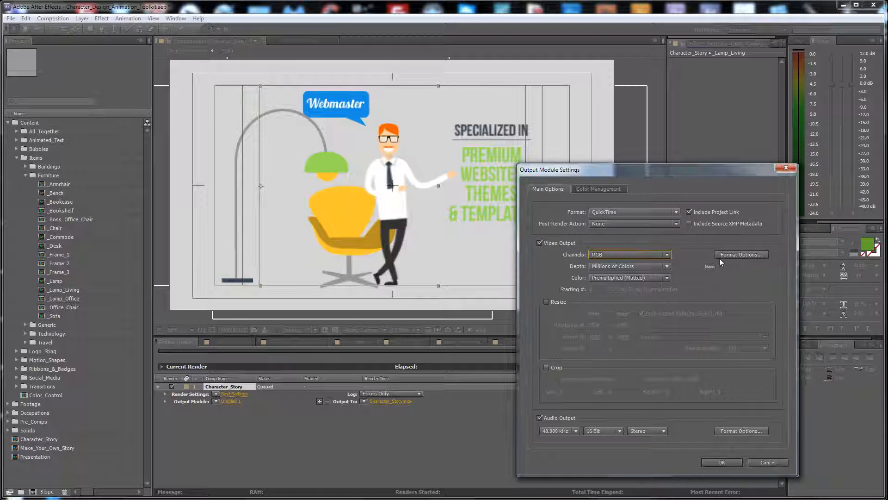
left_click(736, 254)
left_click(544, 138)
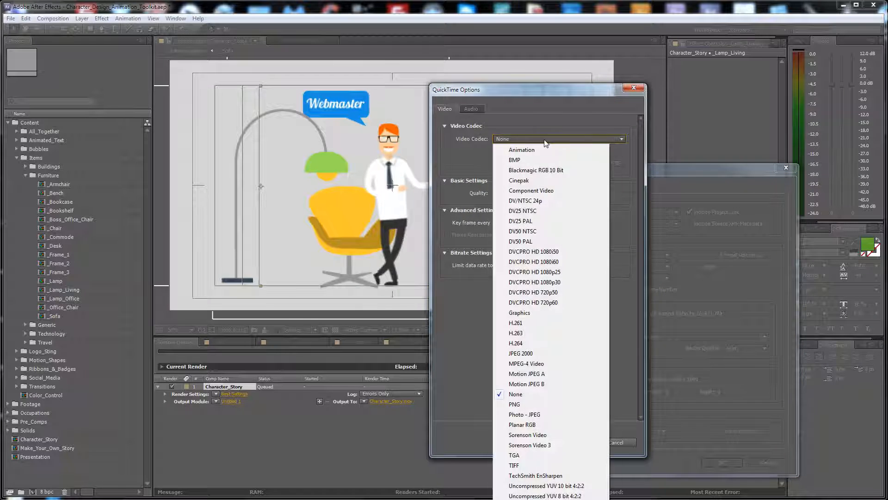
left_click(561, 414)
left_click(537, 140)
left_click(536, 343)
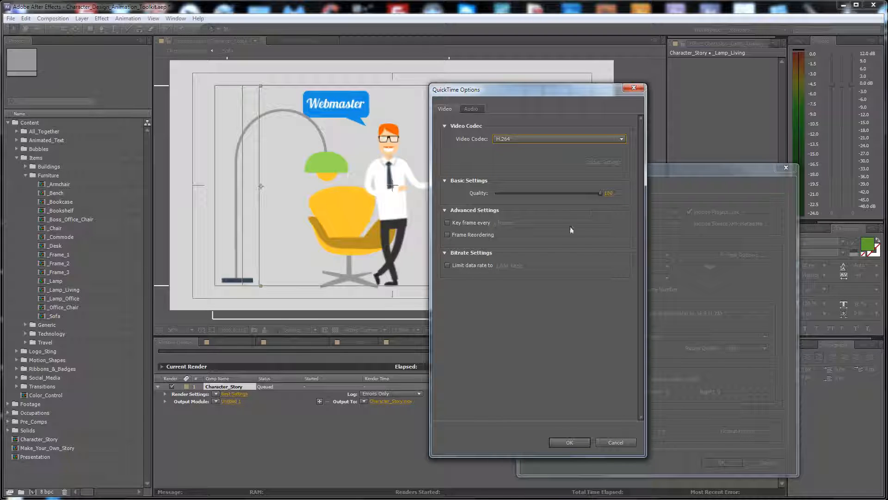
left_click(569, 442)
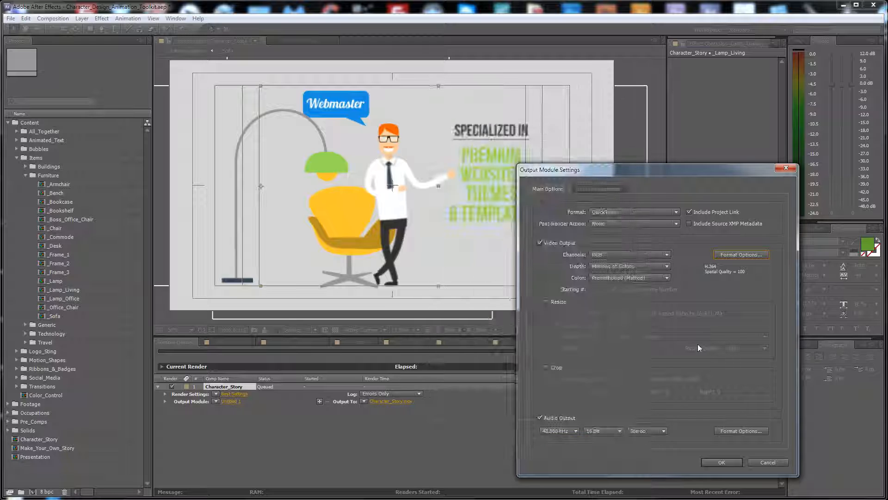
left_click(739, 255)
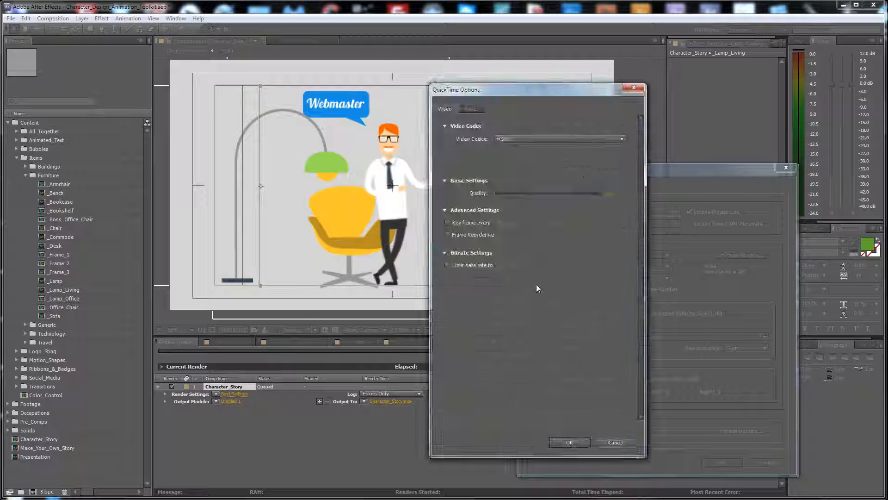
left_click(612, 444)
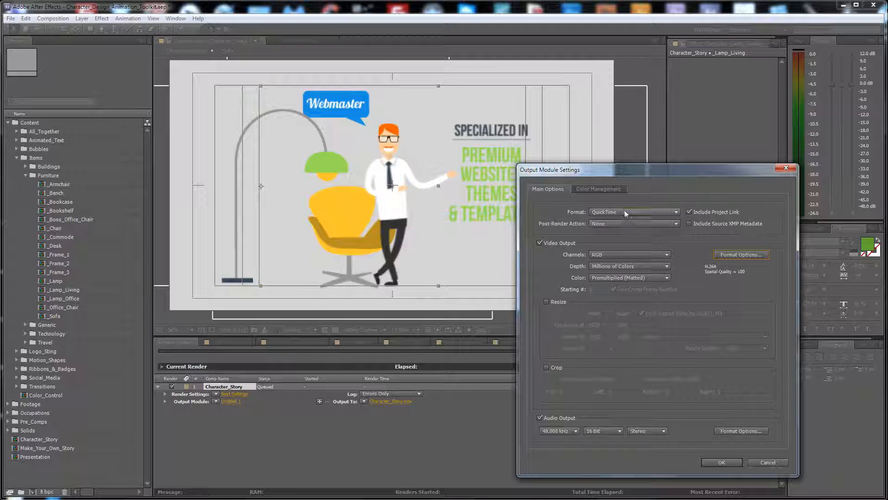
Step: Set the output format to H.264 with a target bitrate of 5 Mbps, and output the movie as Character_Story.mp4 on the Desktop
left_click(623, 211)
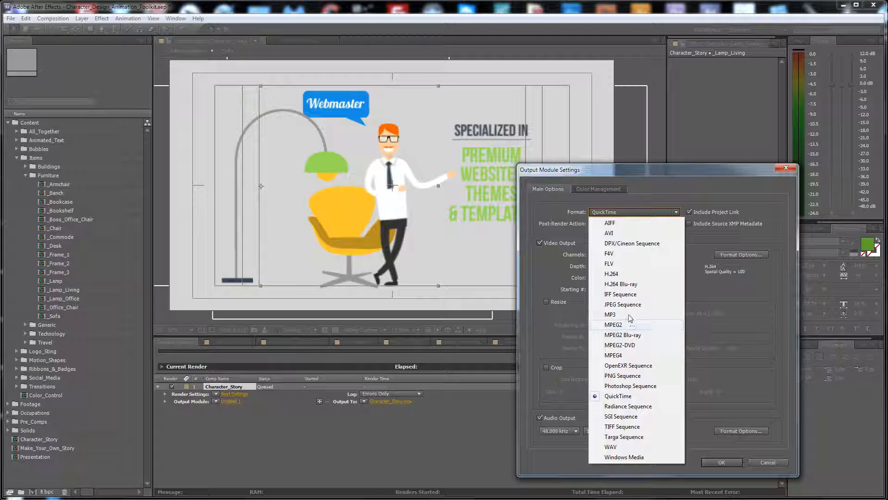
left_click(629, 275)
left_click(742, 254)
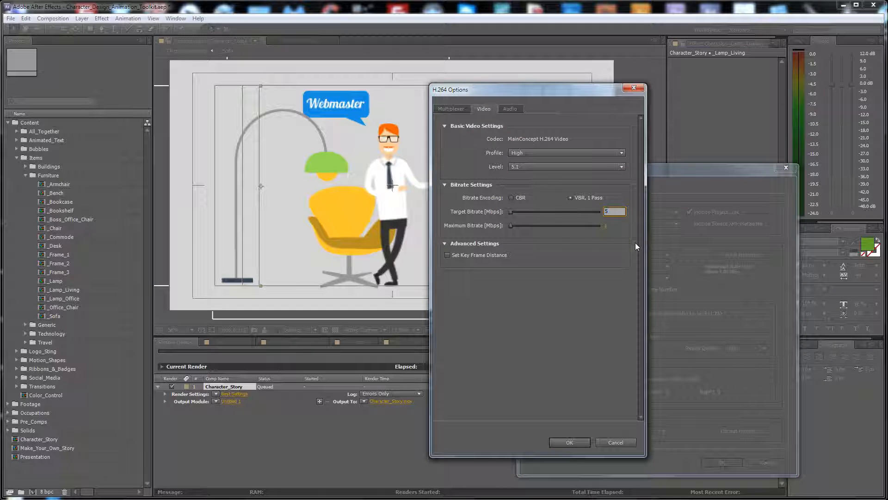
left_click(604, 227)
left_click(573, 443)
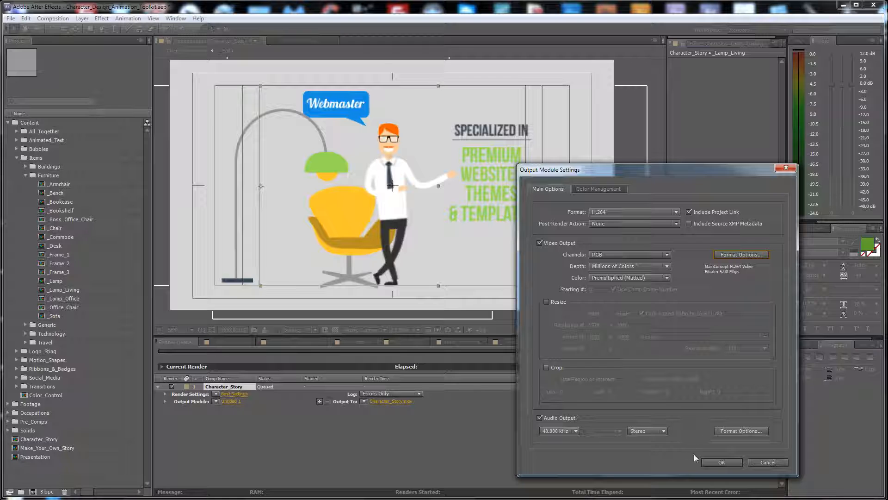
left_click(723, 462)
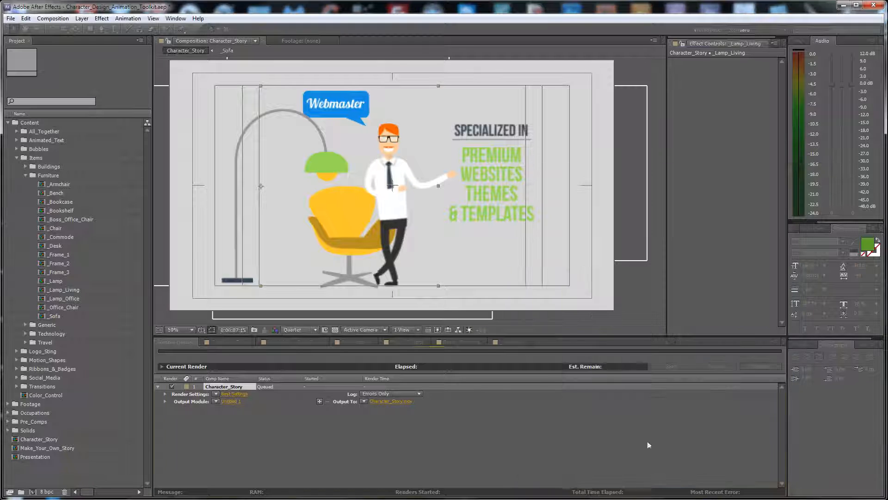
left_click(383, 401)
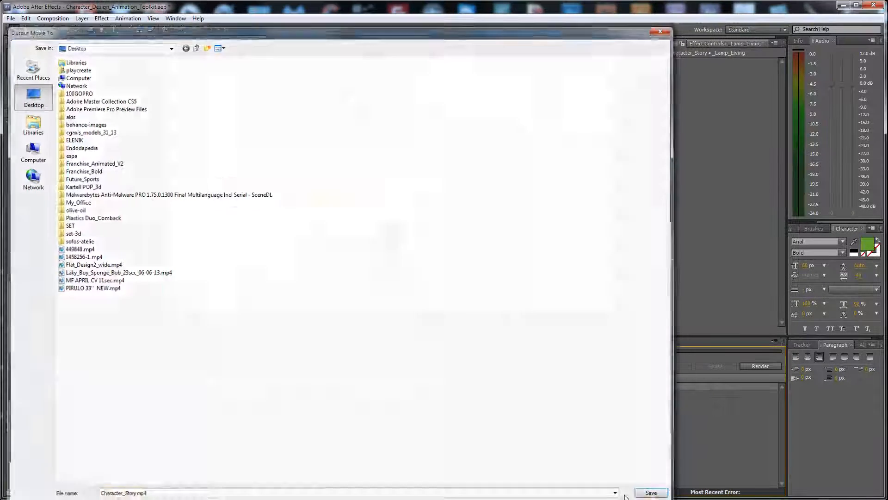
key("Return")
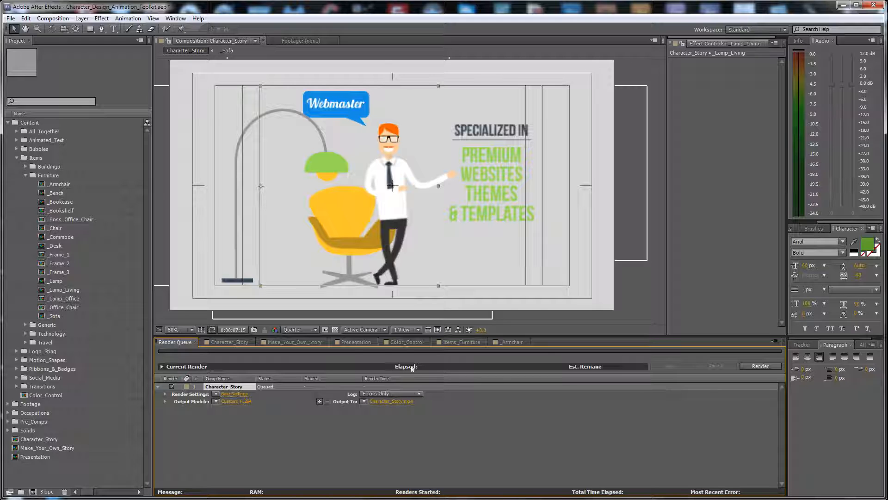
Step: Close the _Armchair and Items_Furniture compositions, and show Color_Control at 0:00:45:00 with the CONTROLS layer selected
left_click(495, 343)
left_click(527, 362)
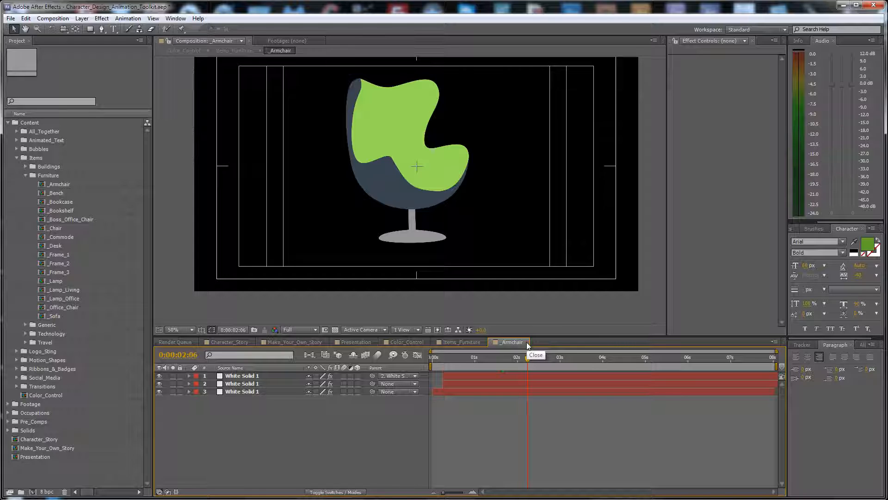
left_click(528, 342)
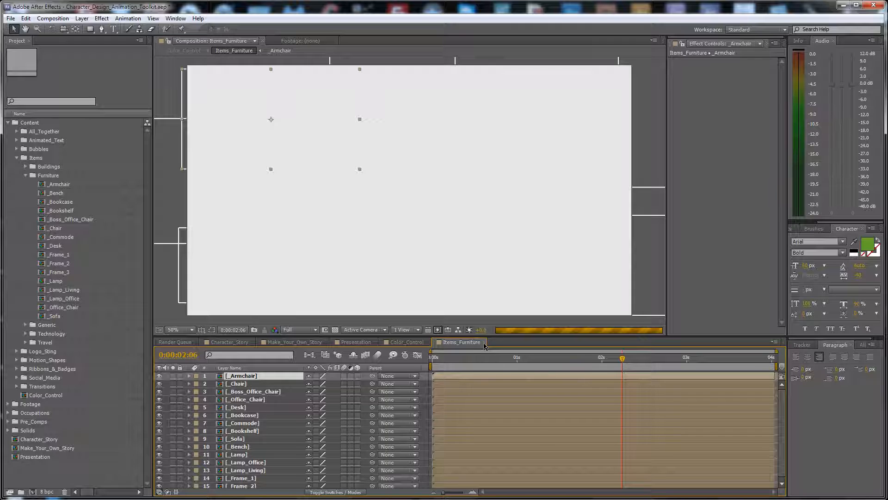
left_click(484, 342)
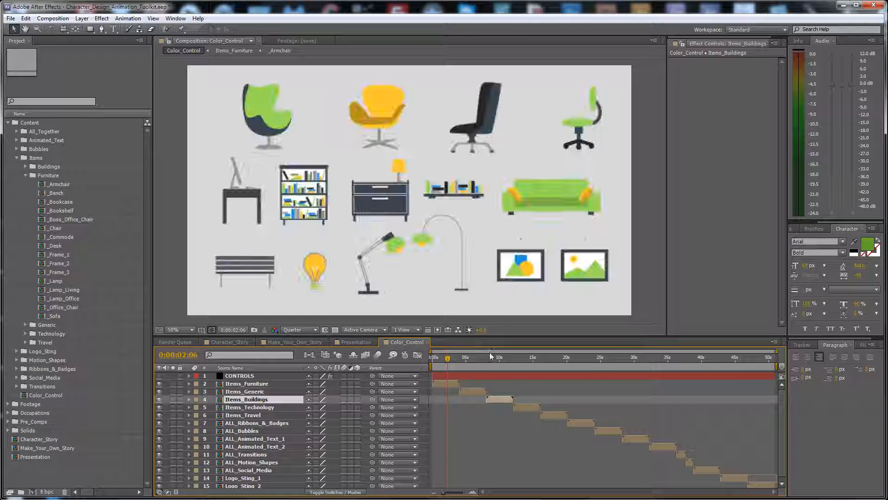
left_click(486, 375)
left_click(744, 364)
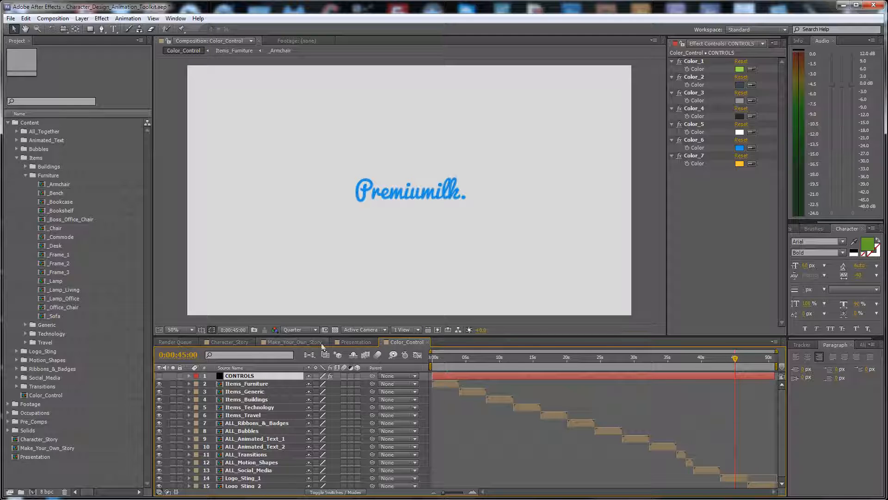
Step: Look through the Presentation composition's layers and scenes, from the closing texts back to the opening designers scene at 0:00:07:00
left_click(355, 342)
left_click_drag(783, 399, 784, 479)
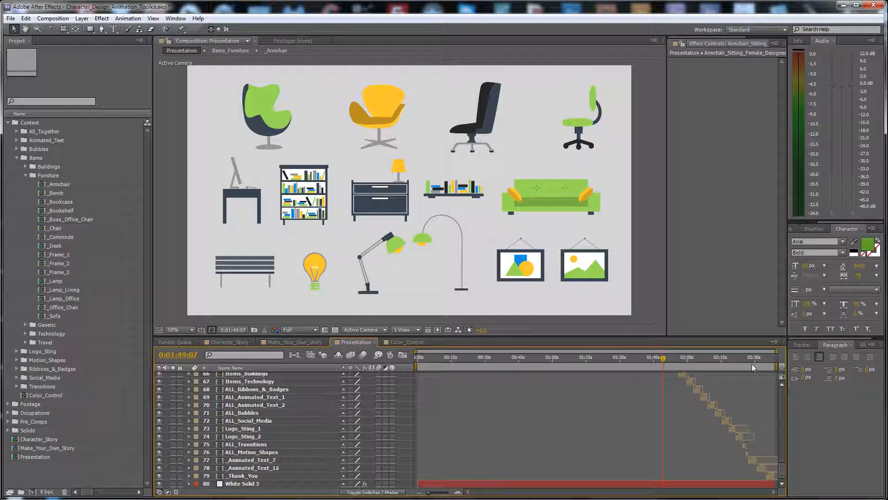
left_click(753, 363)
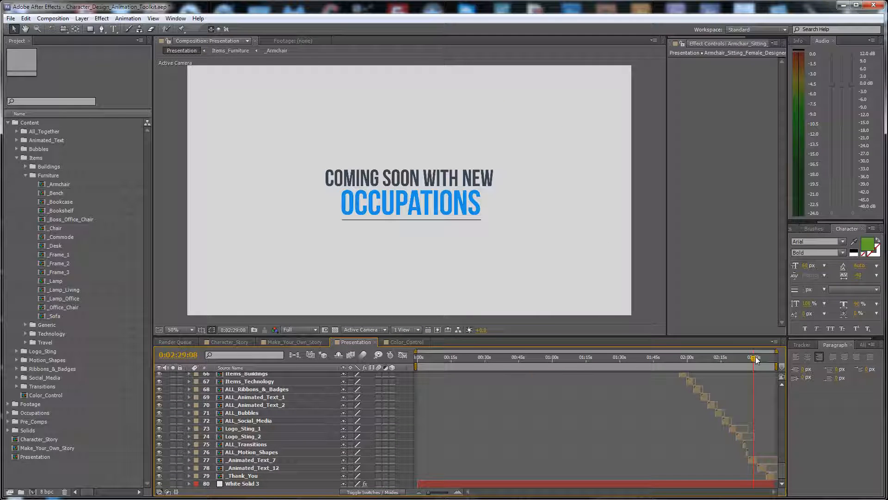
left_click_drag(755, 360, 762, 360)
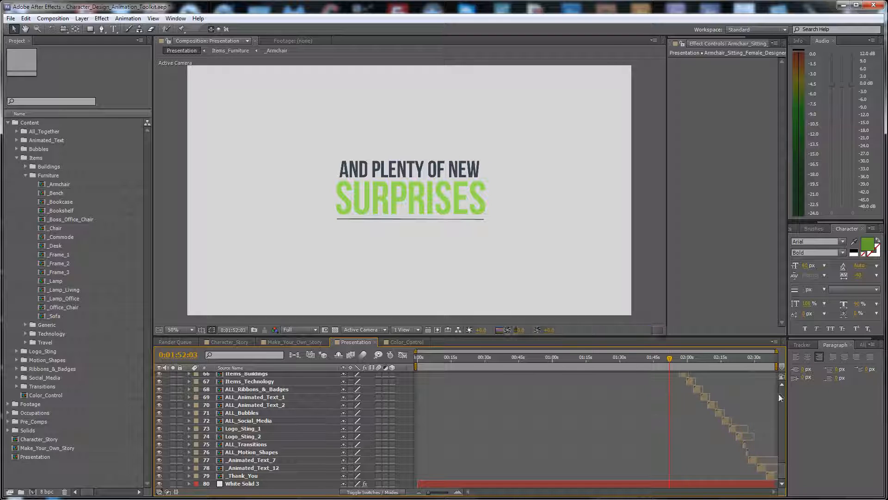
scroll(780, 393, "up", 10)
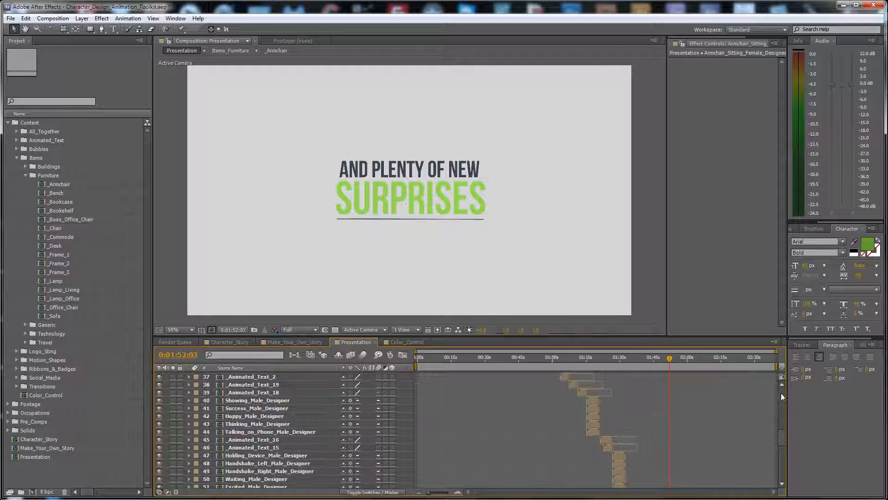
left_click(507, 359)
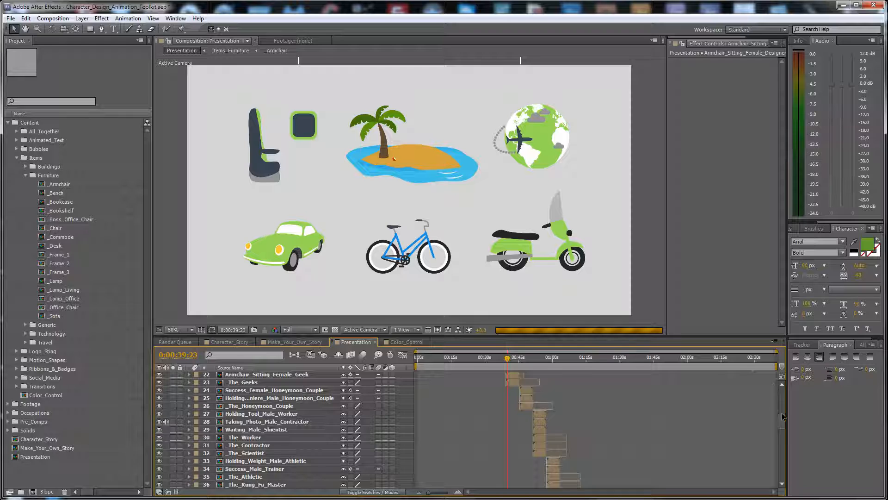
left_click_drag(781, 421, 781, 390)
left_click(432, 359)
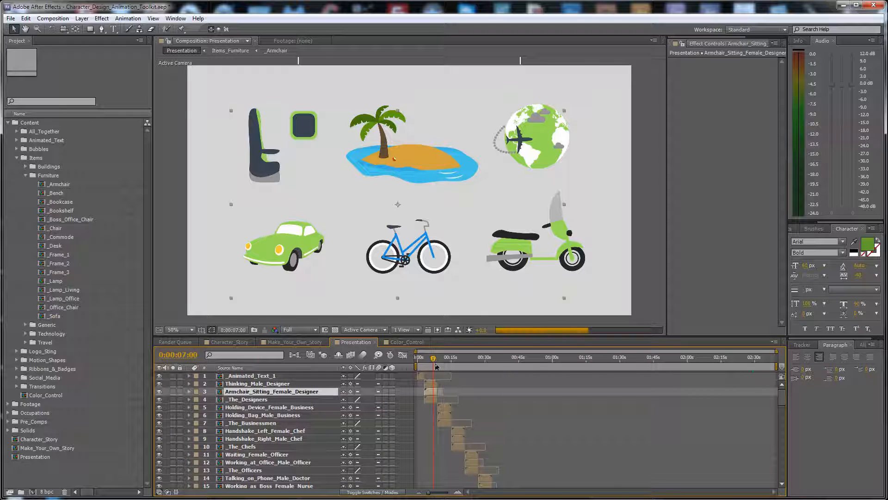